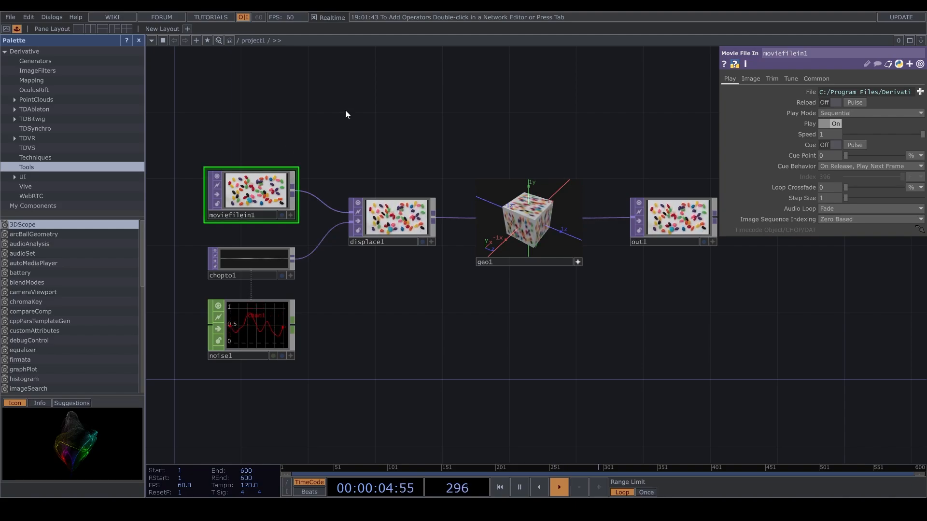
Step: Place the battery and debugControl components from the Tools palette into the network above the default operators
mouse_move(389, 96)
left_mouse_down()
mouse_move(442, 149)
mouse_move(372, 129)
mouse_move(402, 108)
mouse_move(373, 100)
left_mouse_up()
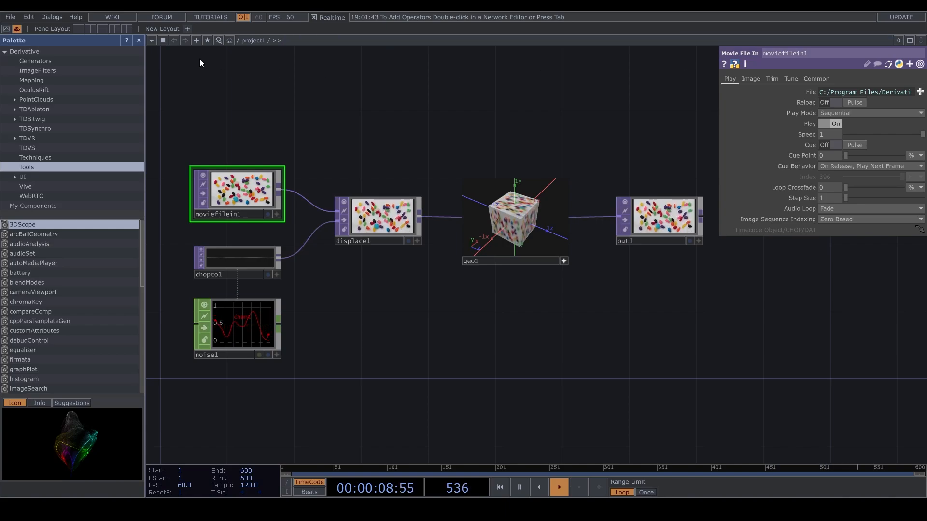
left_click(34, 281)
left_click(40, 272)
left_click_drag(40, 272, 343, 115)
left_click_drag(287, 96, 344, 123)
left_click(29, 341)
left_click_drag(29, 340, 295, 125)
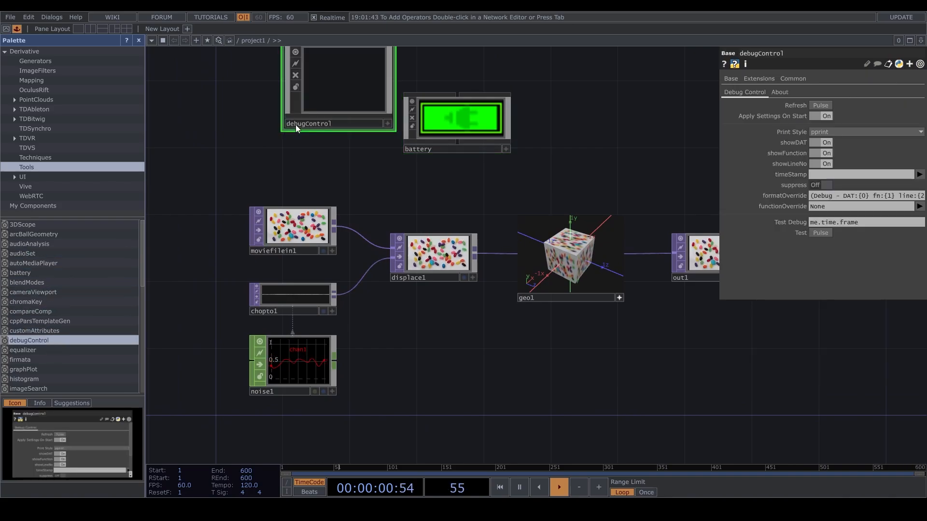
Step: Delete the battery and debugControl components from the network
left_click(463, 130)
key("Delete")
left_click(382, 79)
key("Delete")
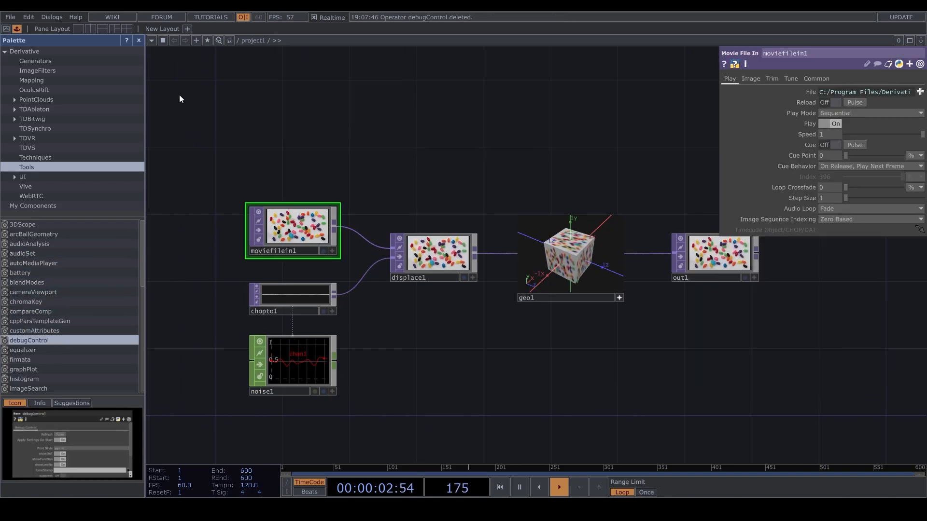
Step: Close the Palette browser to give the network editor the full width
left_click_drag(178, 95, 159, 87)
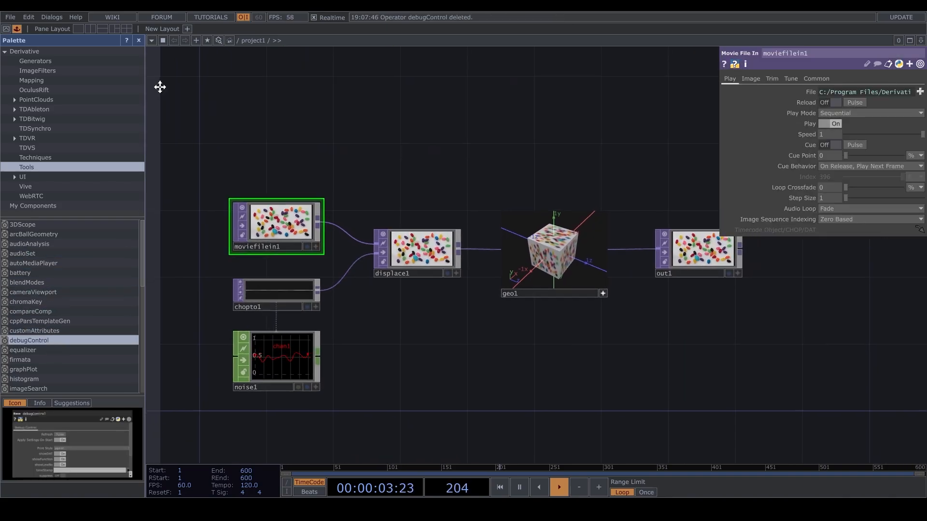
left_click(138, 42)
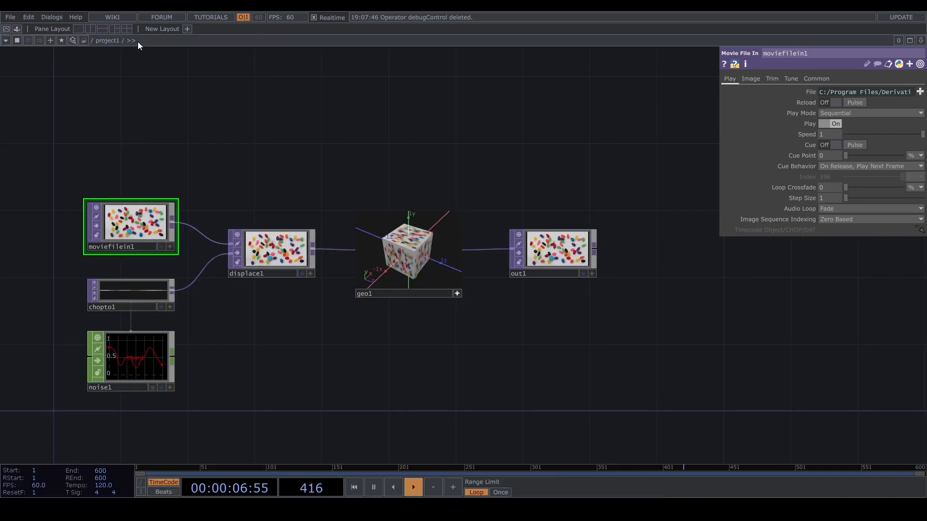
Step: Look at the parameters of the chopto1, noise1 and displace1 operators in turn
left_click_drag(373, 165, 377, 142)
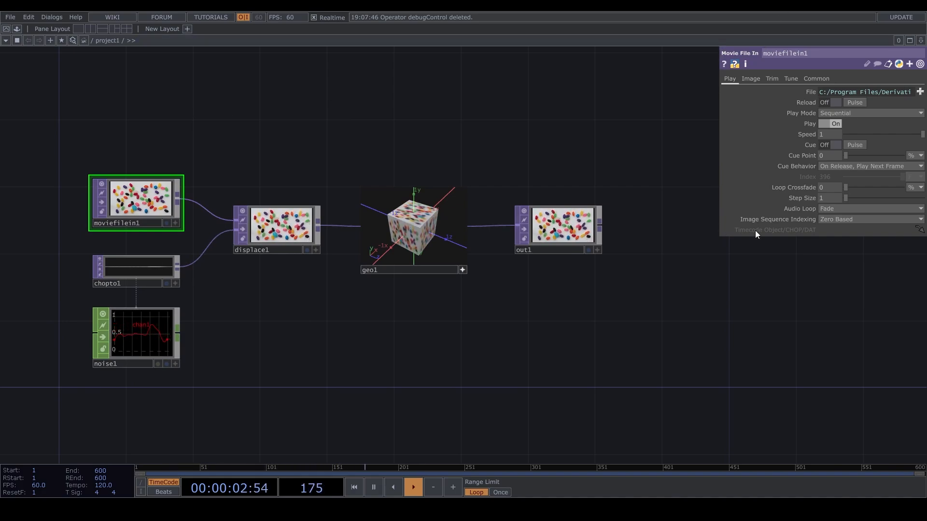
left_click_drag(495, 144, 520, 101)
left_click(158, 232)
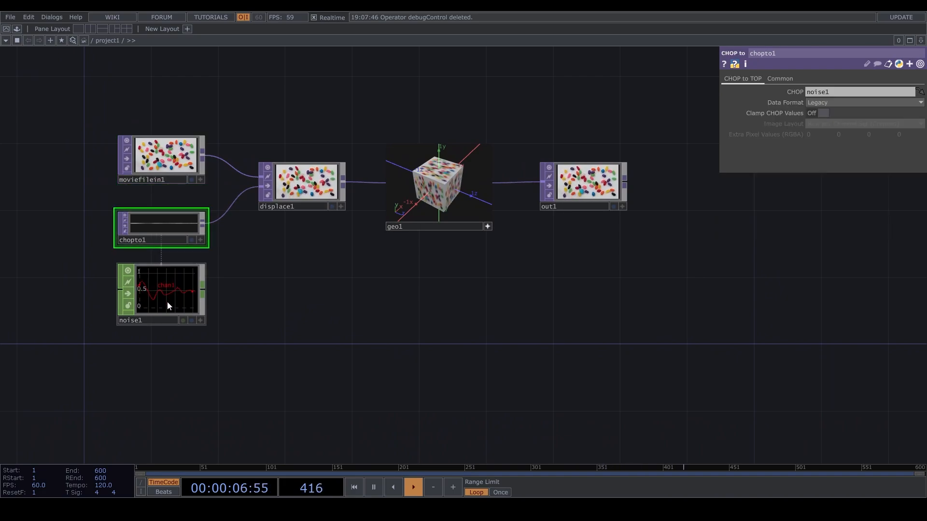
left_click(167, 301)
left_click(287, 195)
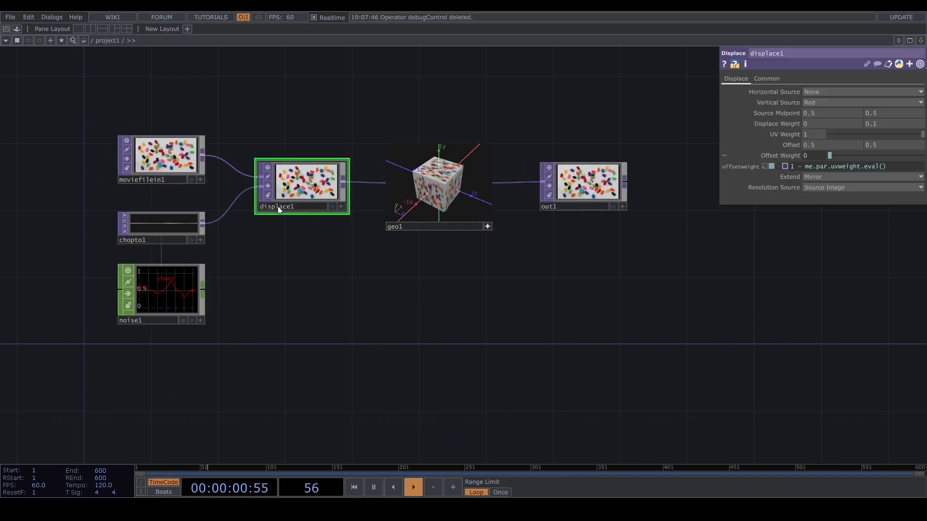
Step: Pause the timeline playback and resume it
middle_click_drag(870, 123, 911, 114)
scroll(635, 148, "up", 5)
scroll(592, 235, "down", 3)
scroll(591, 235, "down", 3)
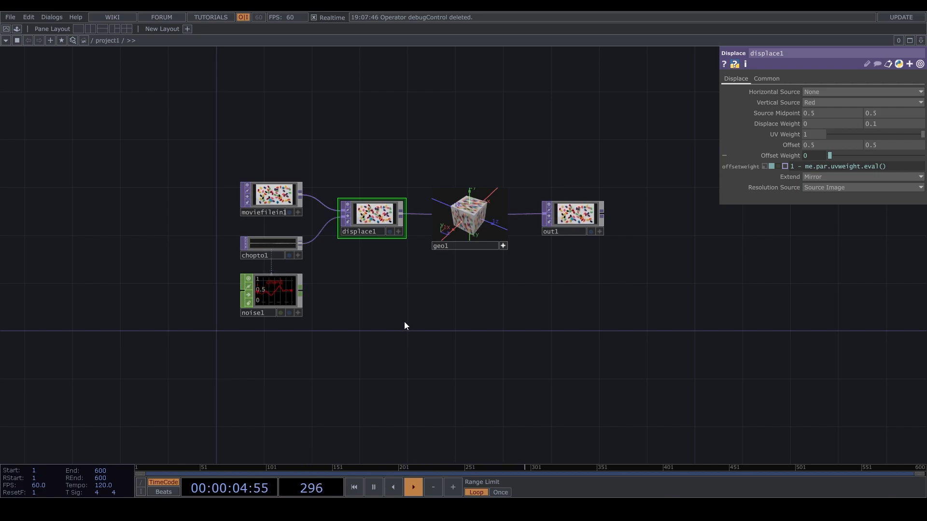
key("space")
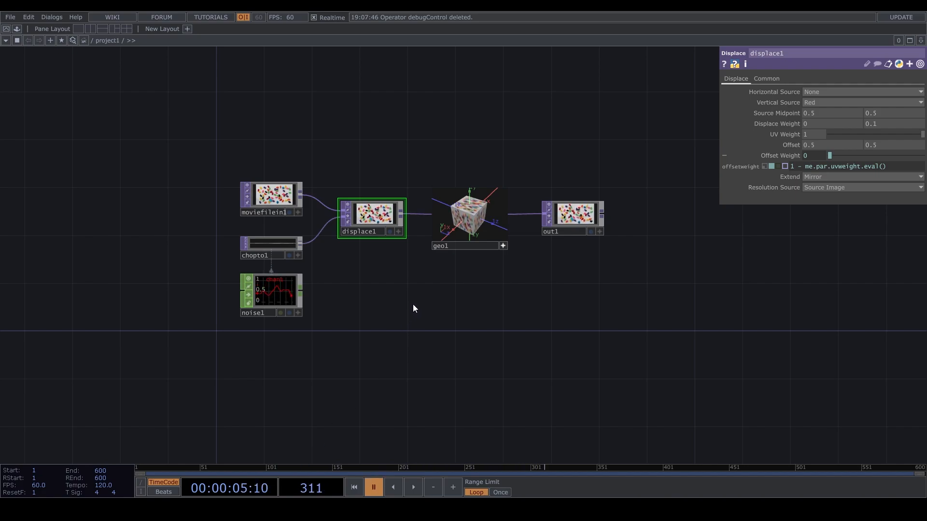
key("space")
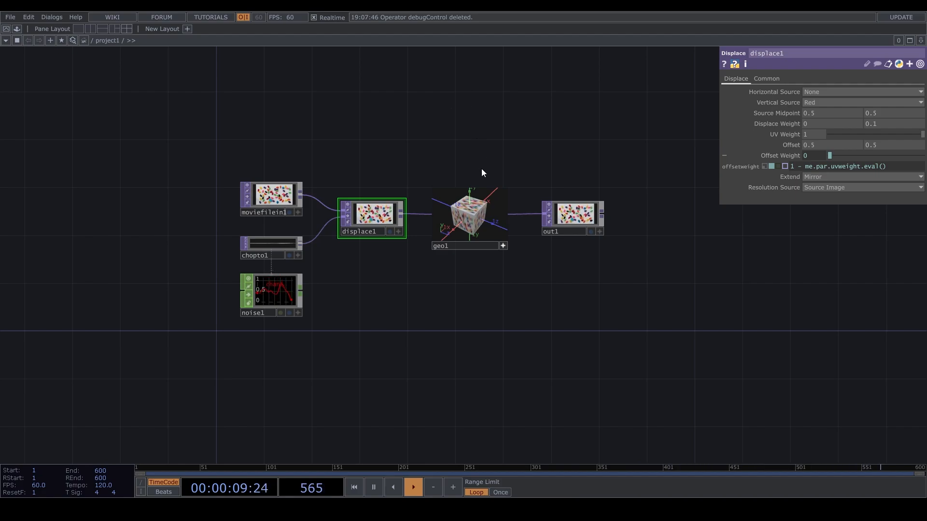
Step: Box-select all operators in the default network and clear the selection, repeating this a few times
left_click_drag(456, 153, 431, 155)
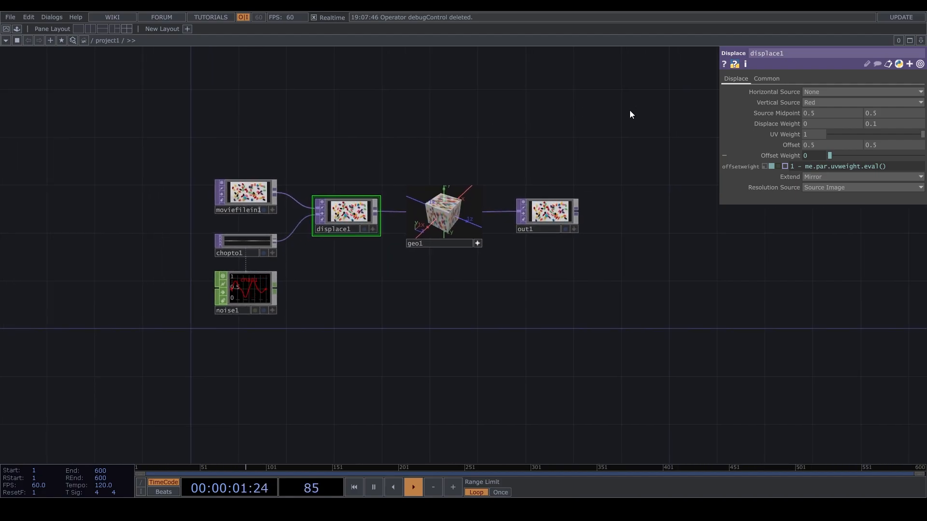
right_click_drag(193, 134, 572, 378)
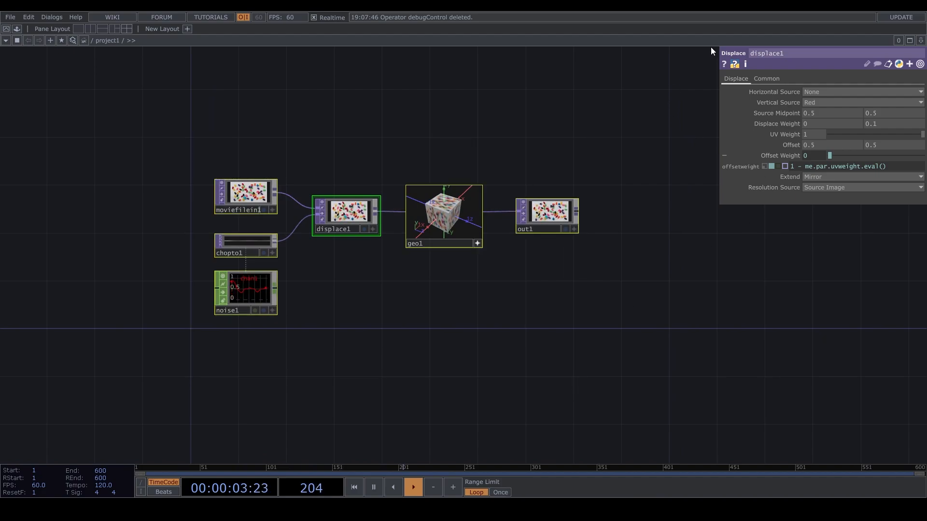
left_click(338, 137)
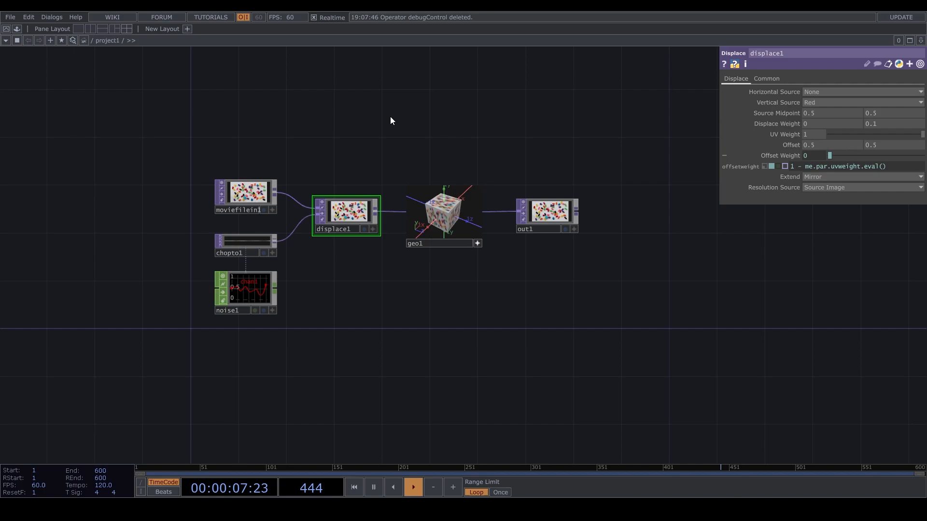
scroll(381, 120, "up", 3)
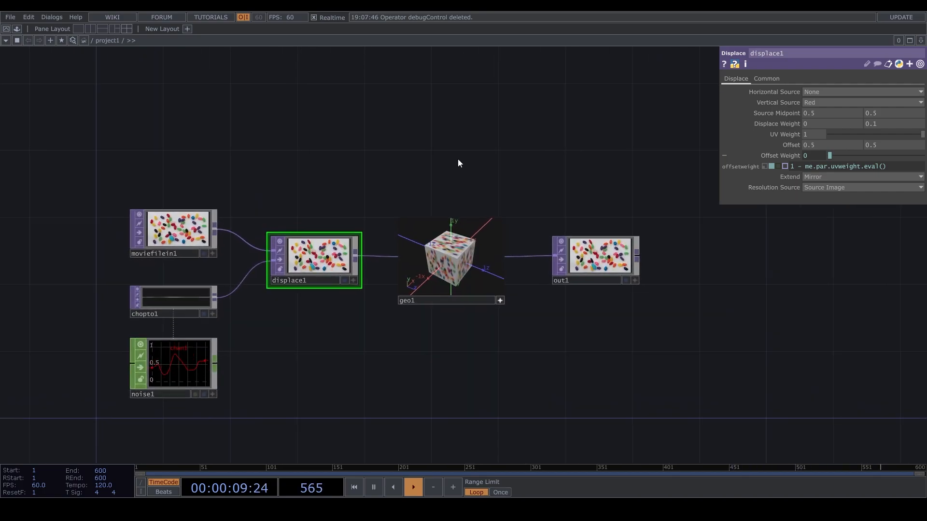
left_click_drag(537, 138, 472, 96)
left_click_drag(322, 156, 408, 124)
right_click_drag(72, 127, 636, 395)
left_click(208, 129)
right_click_drag(106, 146, 648, 373)
left_click(266, 138)
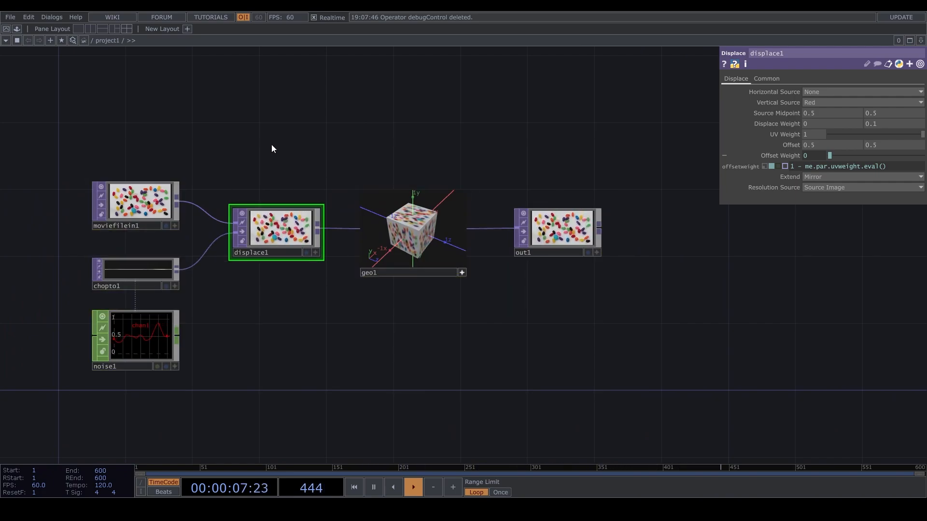
Step: Go up from project1 to the root network and back inside project1 to view both network levels
scroll(271, 144, "down", 5)
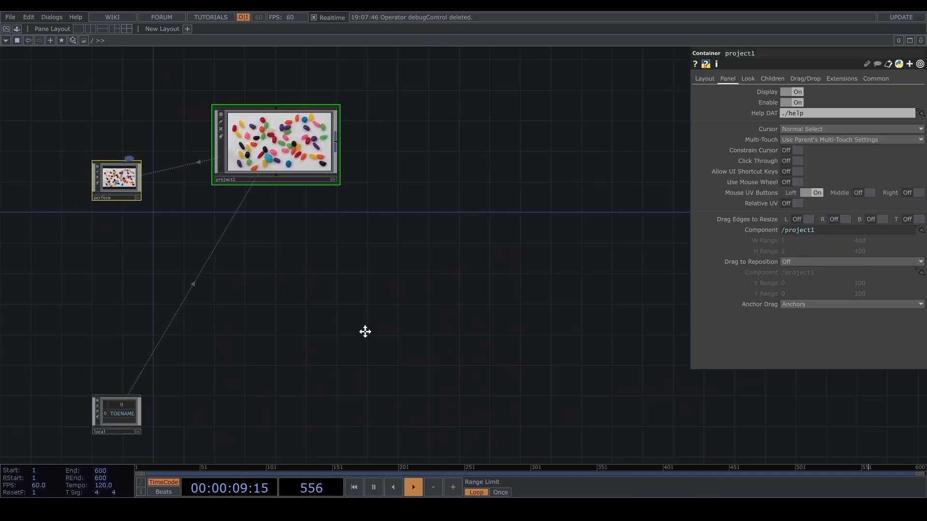
scroll(340, 183, "up", 3)
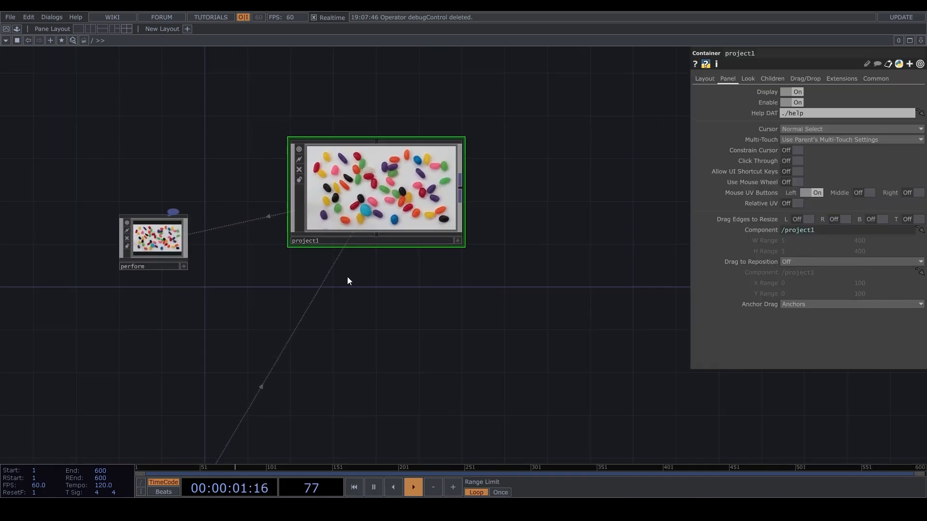
left_click_drag(348, 278, 350, 302)
scroll(375, 211, "up", 6)
scroll(397, 295, "down", 3)
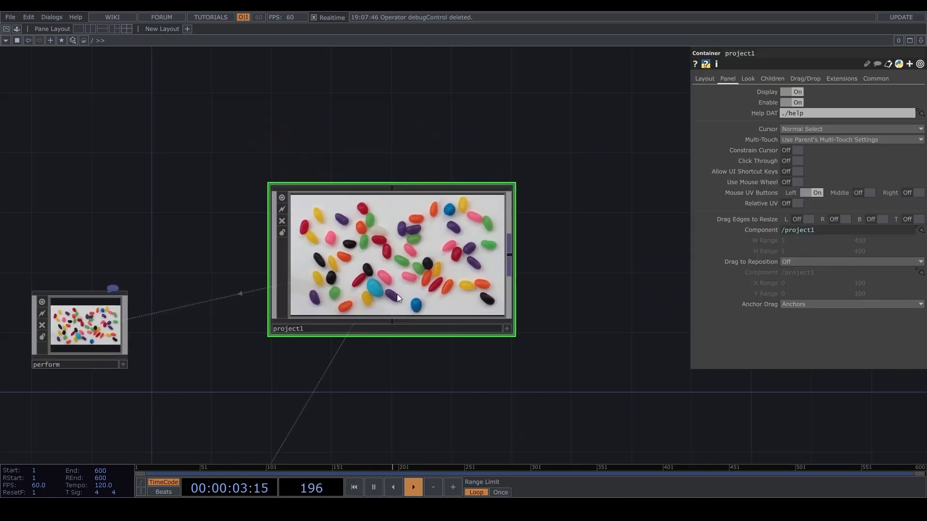
scroll(428, 270, "up", 8)
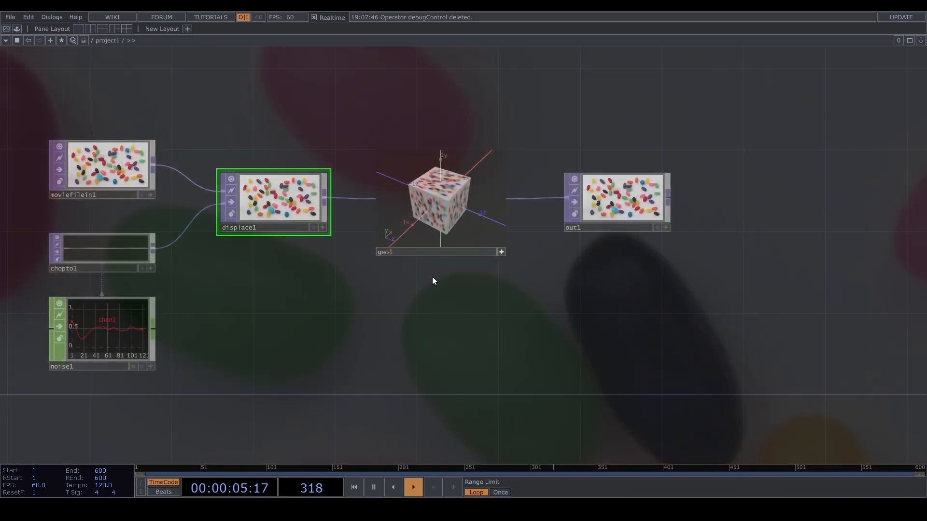
scroll(433, 277, "down", 3)
scroll(429, 294, "up", 5)
scroll(427, 291, "down", 8)
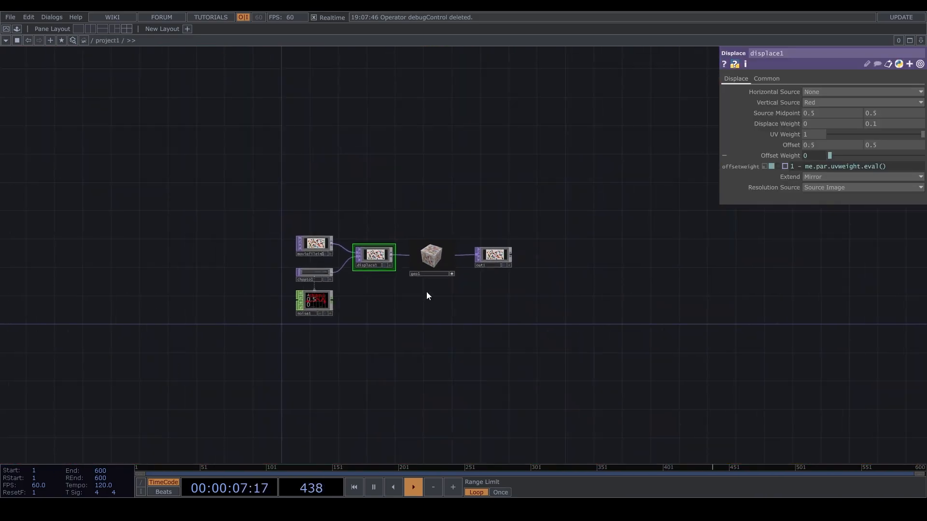
scroll(426, 292, "down", 4)
key("i")
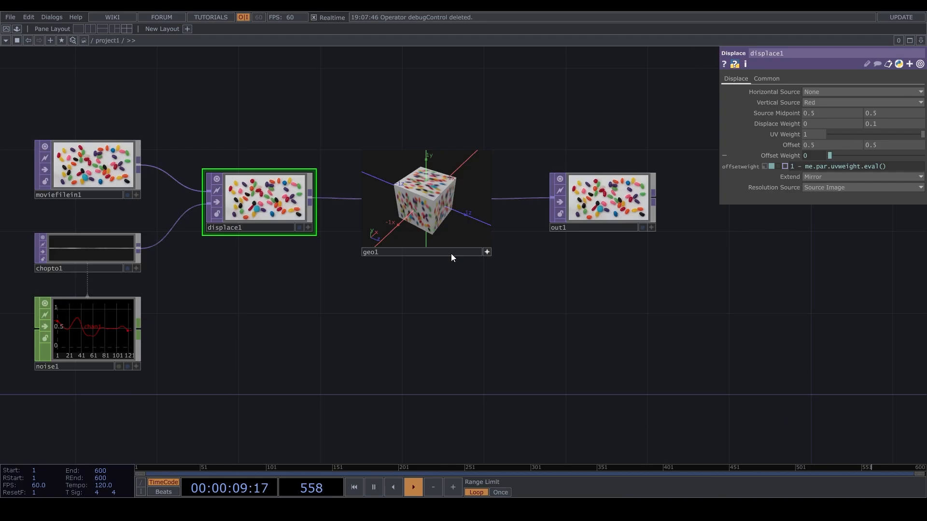
Step: Select every operator inside project1 and deselect them again
left_click_drag(690, 94, 127, 358)
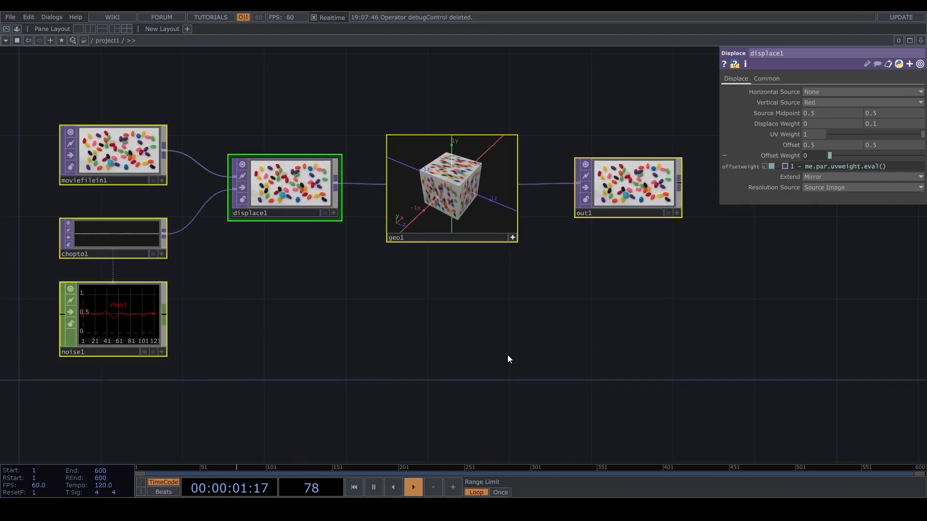
left_click(508, 354)
scroll(501, 269, "down", 4)
scroll(388, 264, "up", 4)
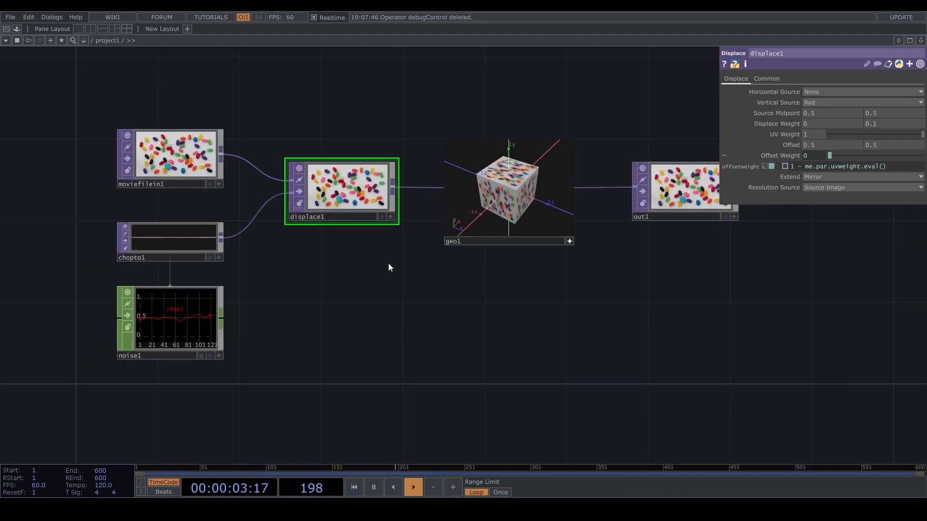
scroll(389, 265, "down", 2)
middle_click_drag(415, 292, 401, 308)
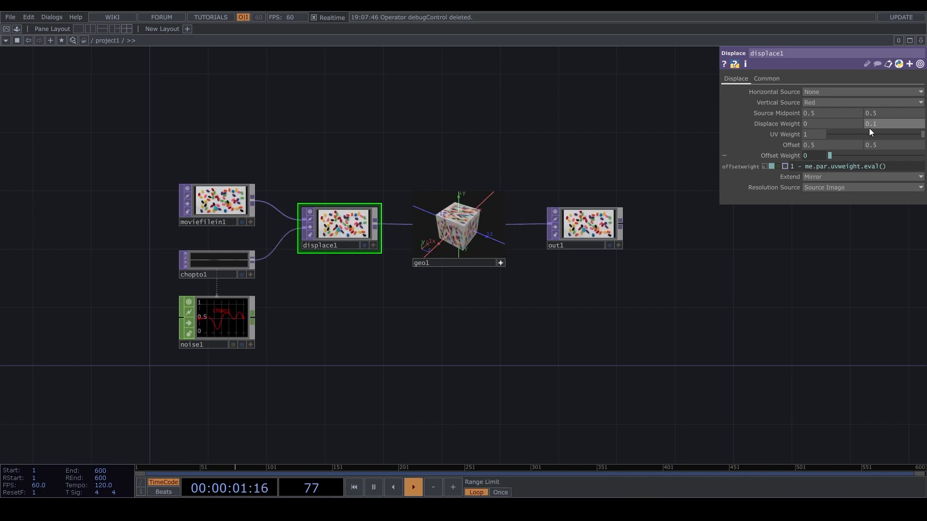
Step: Set the second Displace Weight value of displace1 to 0
mouse_move(878, 123)
middle_mouse_down()
mouse_move(865, 122)
mouse_move(884, 123)
middle_mouse_up()
middle_click_drag(881, 125, 880, 125)
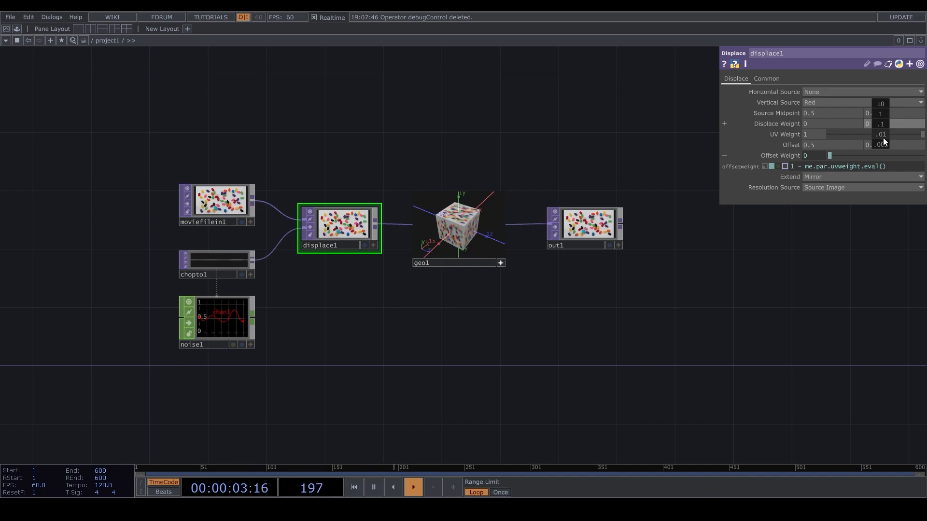
middle_click_drag(881, 133, 884, 107)
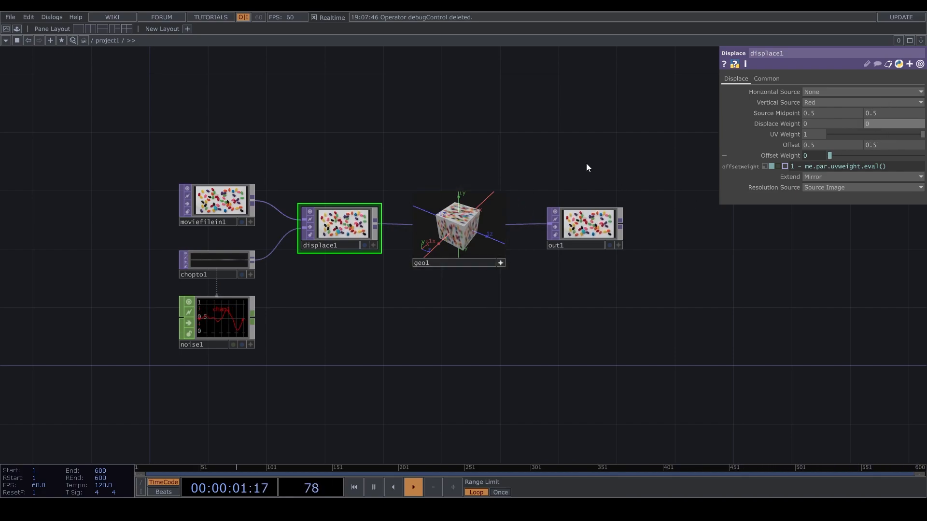
Step: Select all six default operators in project1 and delete them to empty the network
right_click_drag(637, 115, 141, 341)
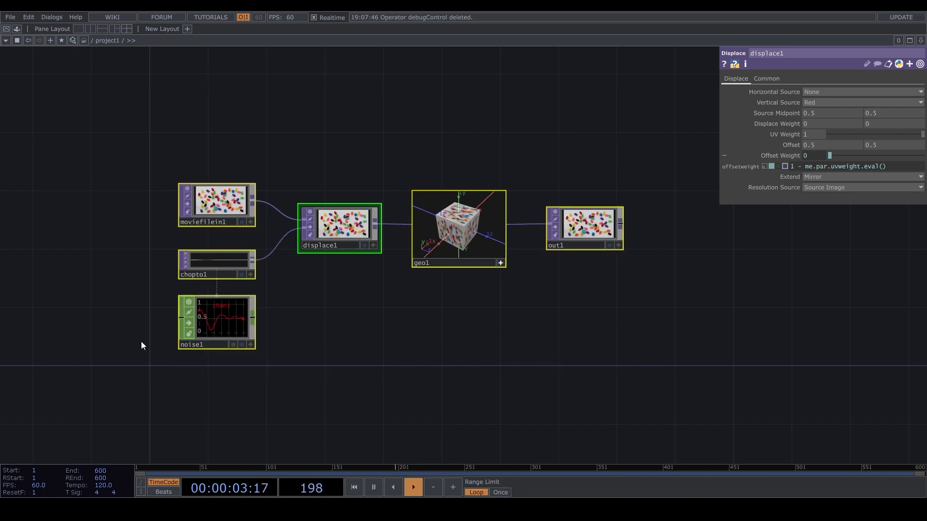
key("Delete")
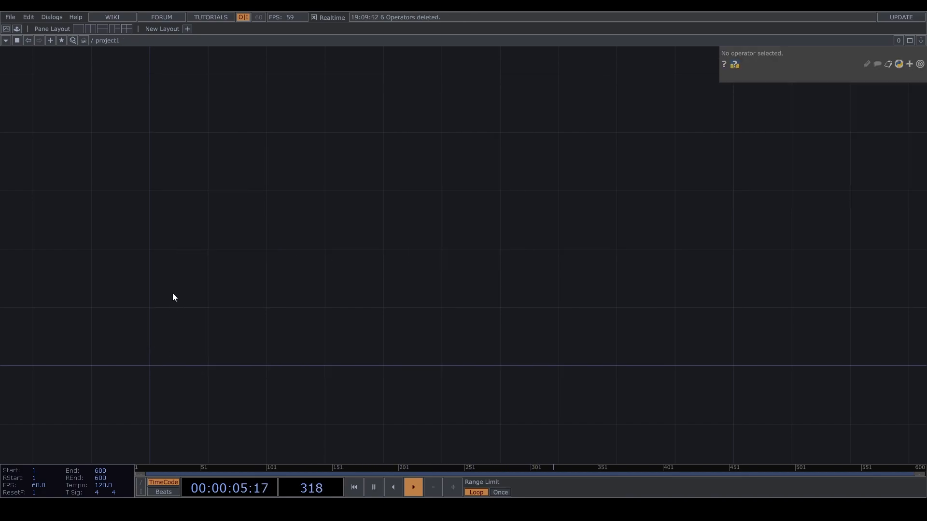
Step: Add a Constant CHOP to the empty project1 network
key("Tab")
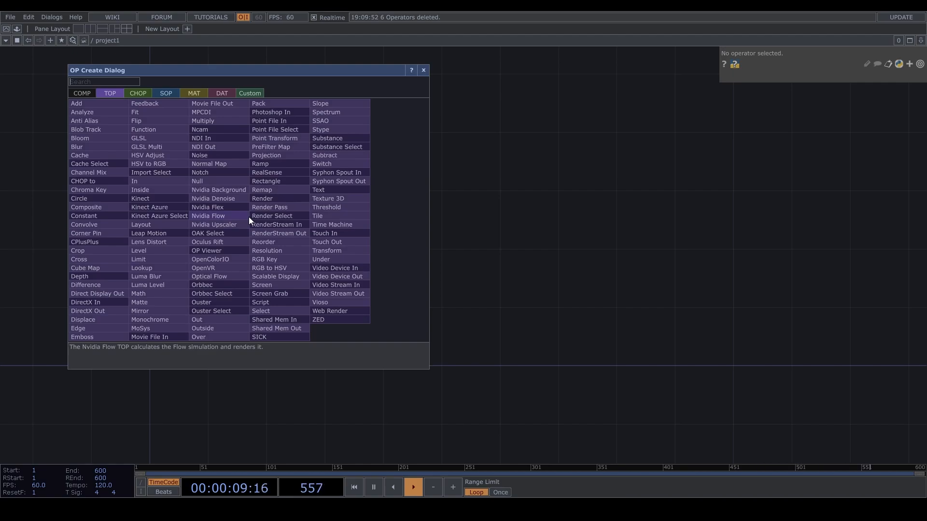
type("CONS")
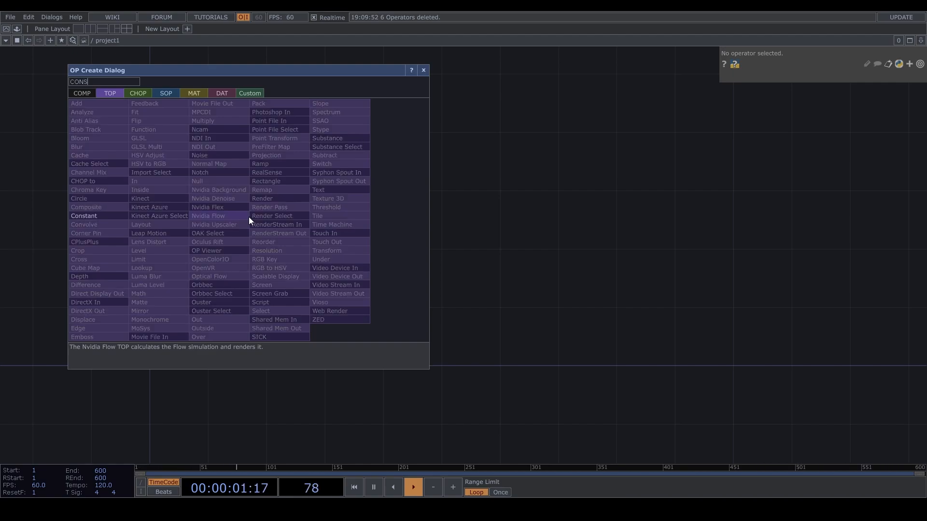
left_click(137, 93)
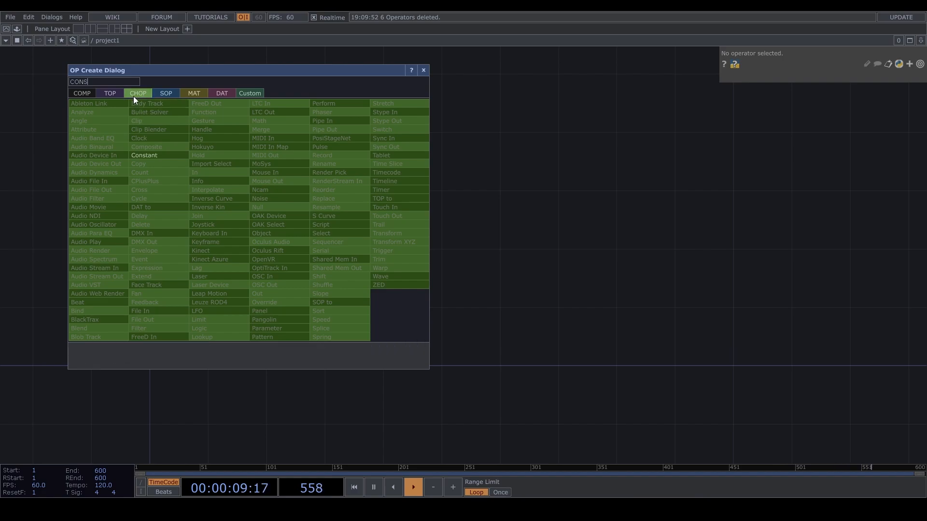
left_click(150, 158)
left_click(280, 209)
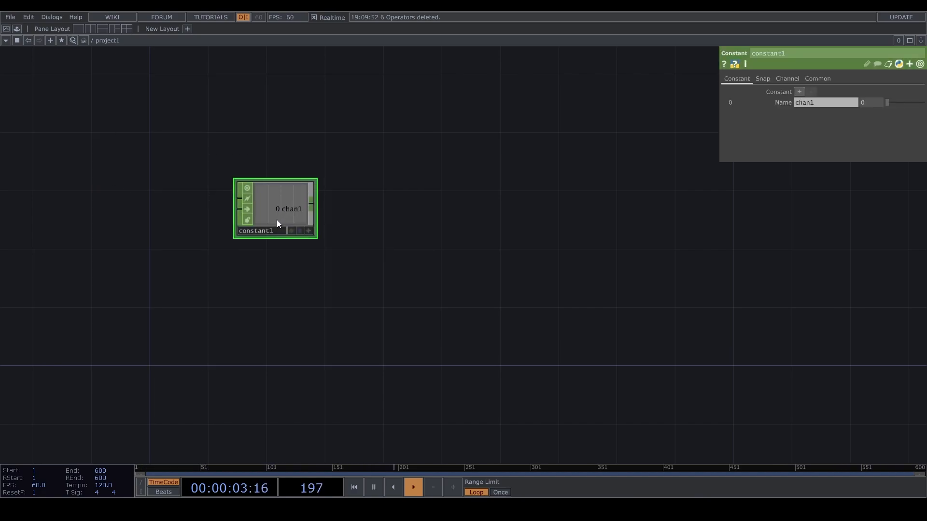
Step: Compare the operator lists of the TOP and CHOP families in the OP Create Dialog, leaving it without adding anything
key("Tab")
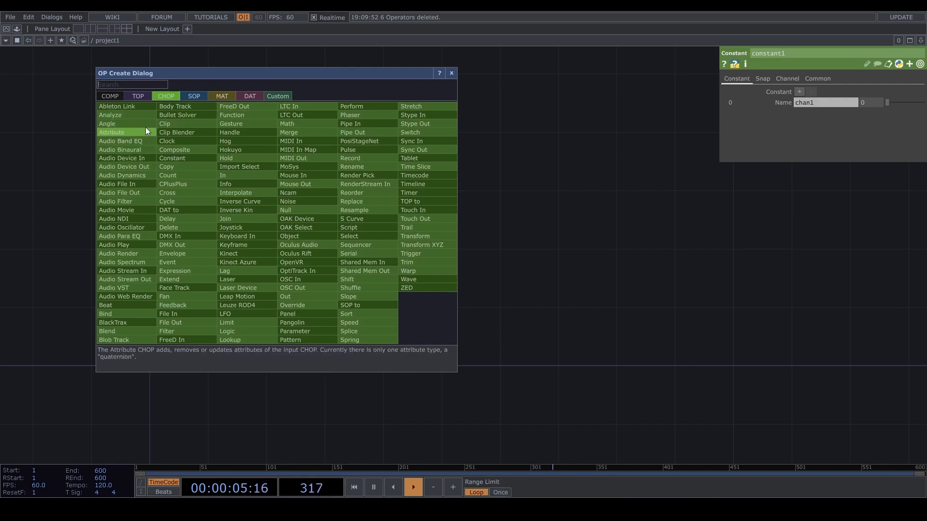
left_click(140, 98)
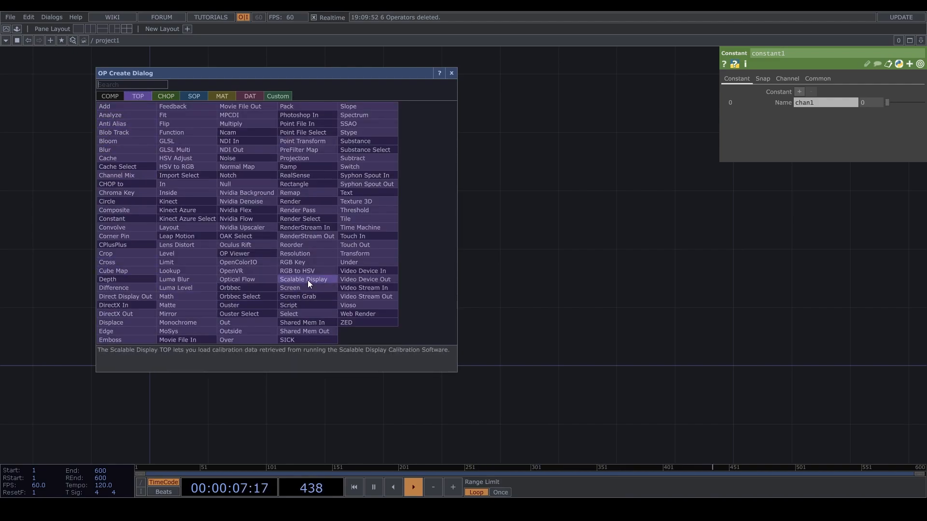
left_click(165, 96)
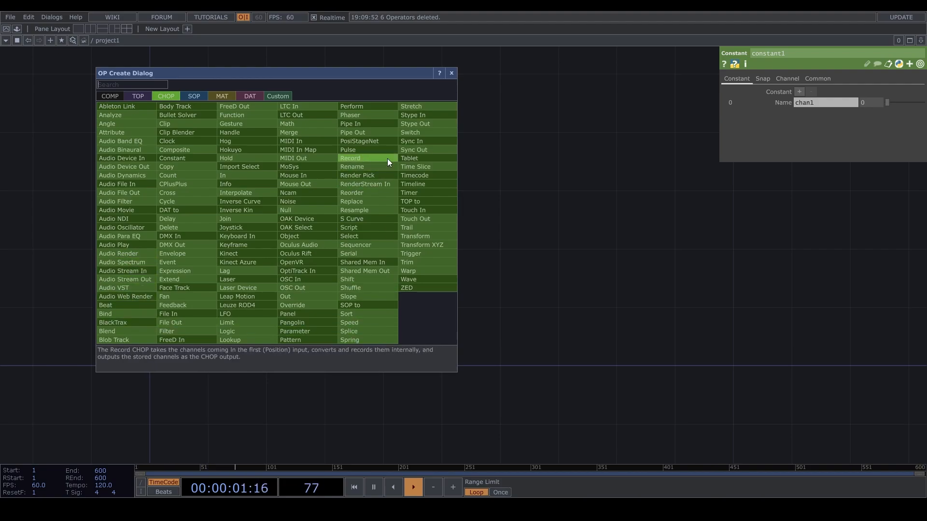
left_click(133, 100)
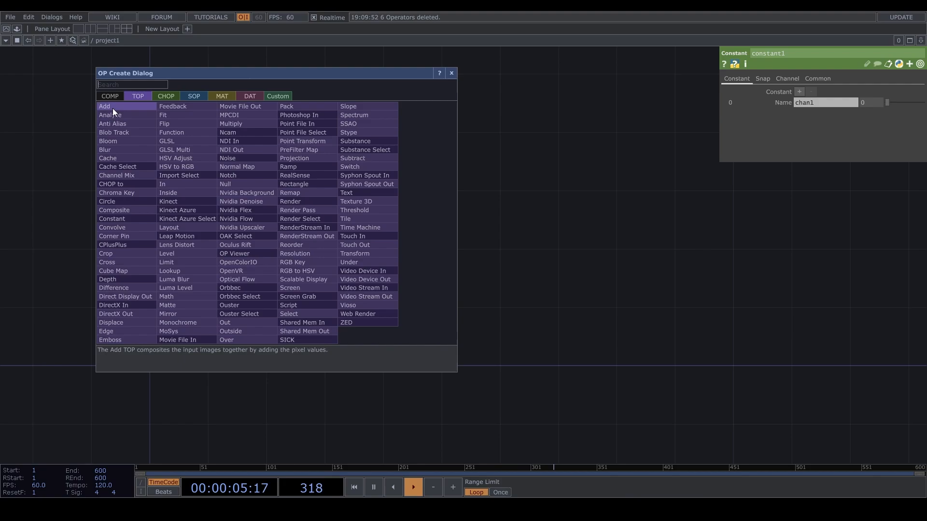
left_click(155, 95)
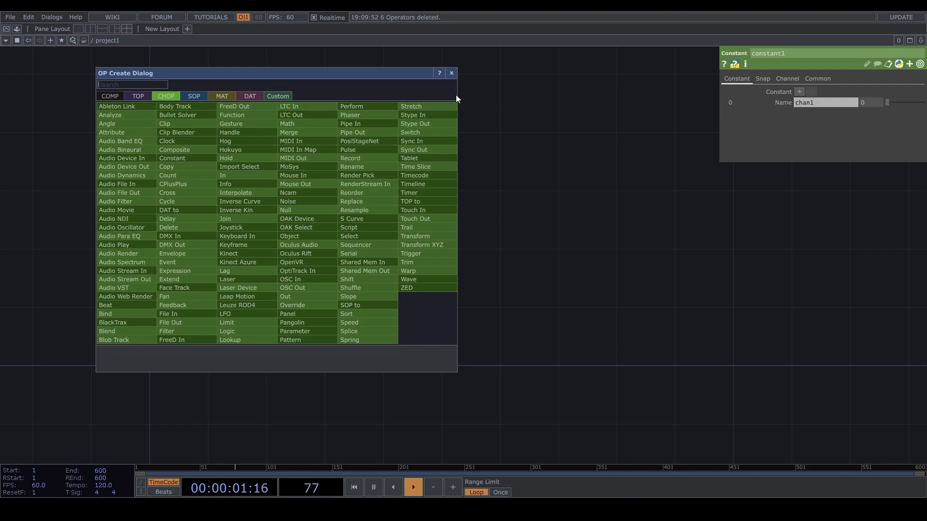
left_click(455, 75)
Step: Set the chan1 value of the constant1 CHOP to 10
scroll(171, 163, "up", 2)
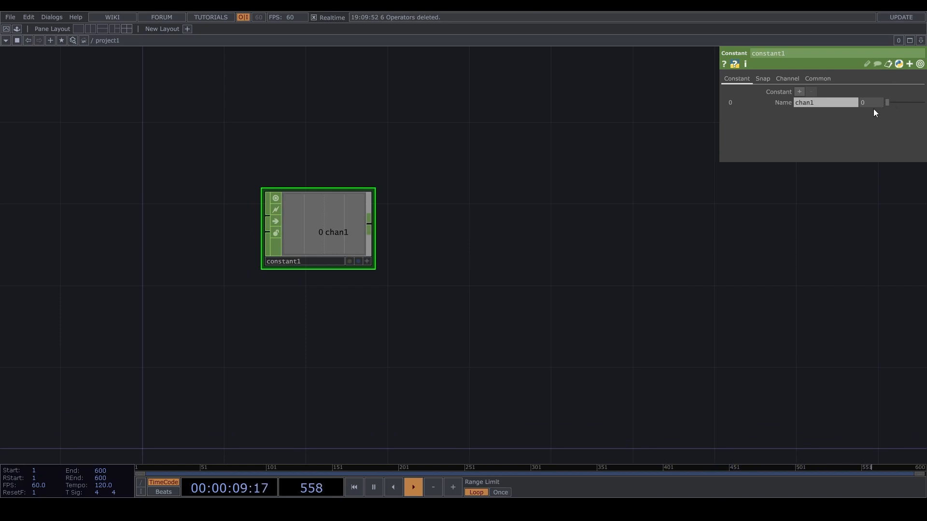
type("10")
key("Return")
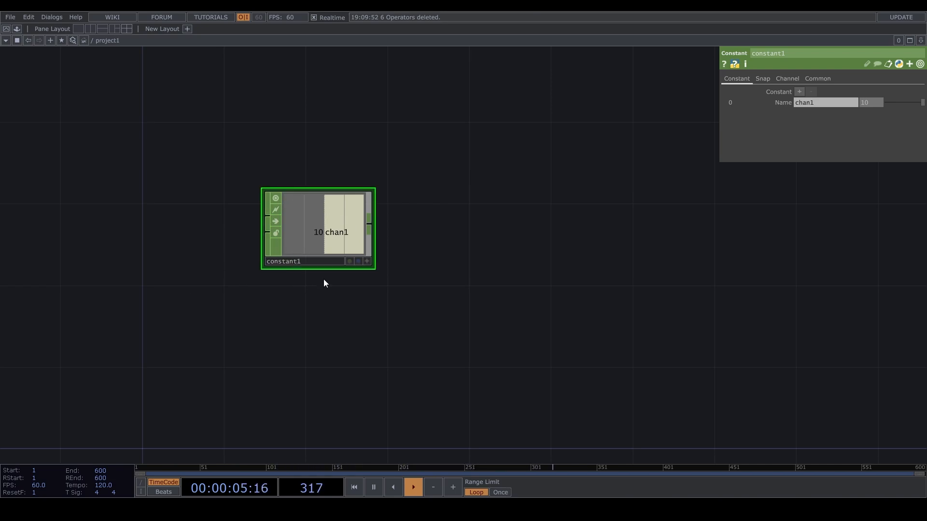
Step: Find the Constant TOP among the TOP operators and place it beside constant1 in the project1 network
key("Tab")
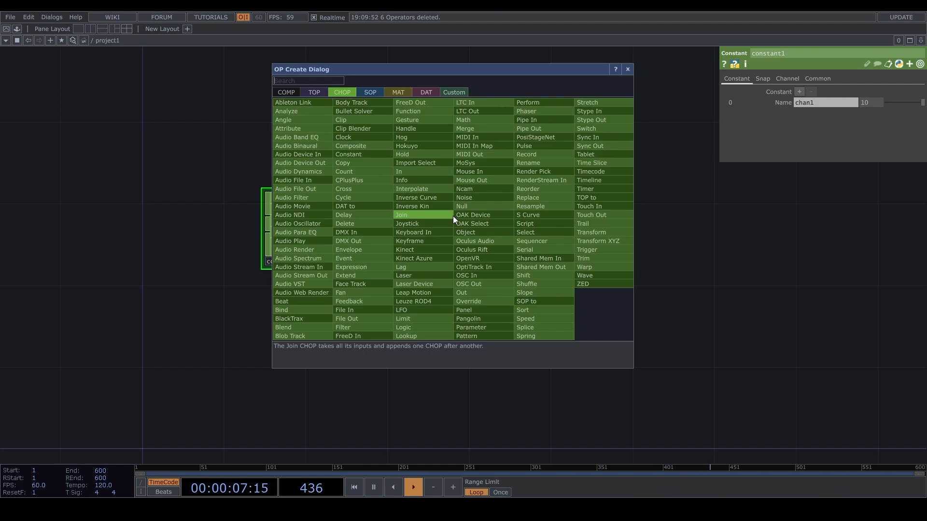
left_click(314, 93)
left_click_drag(421, 64, 447, 60)
left_click(342, 74)
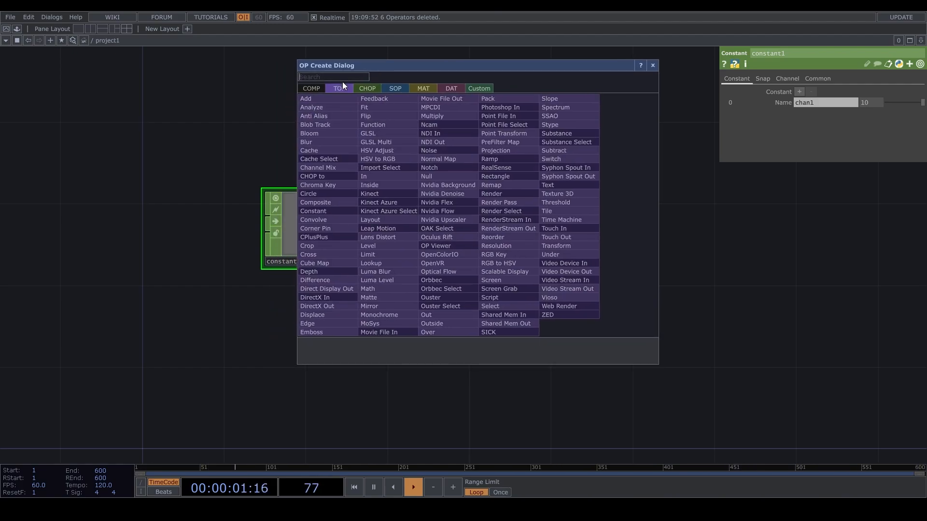
type("CONS")
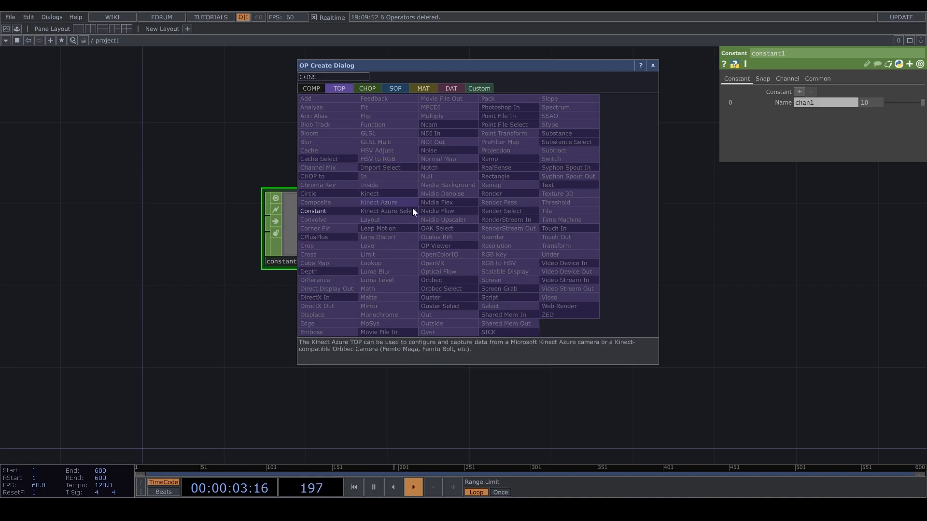
left_click(352, 215)
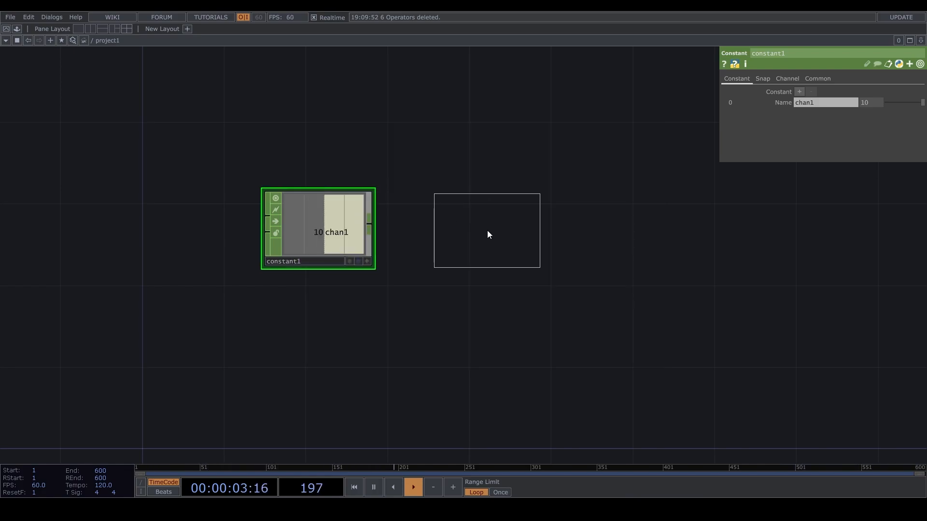
left_click(487, 234)
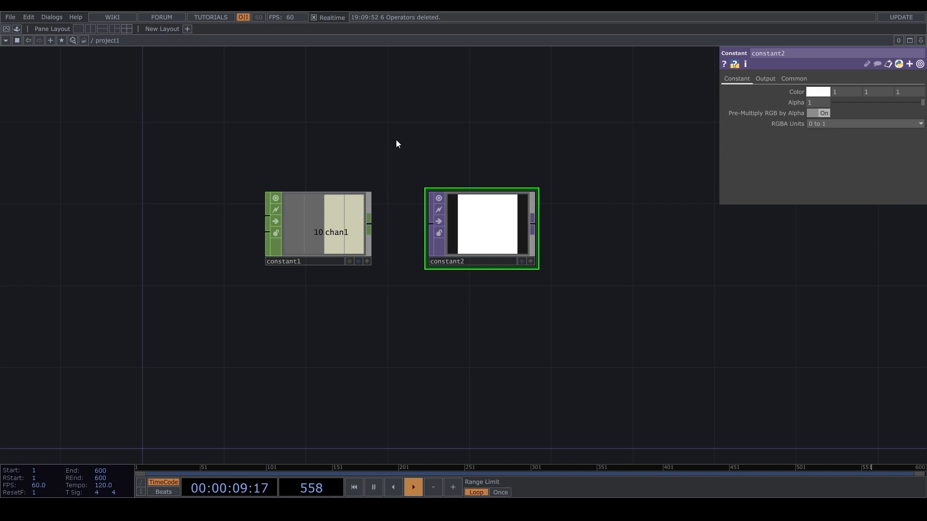
scroll(516, 191, "up", 3)
left_click_drag(328, 152, 394, 147)
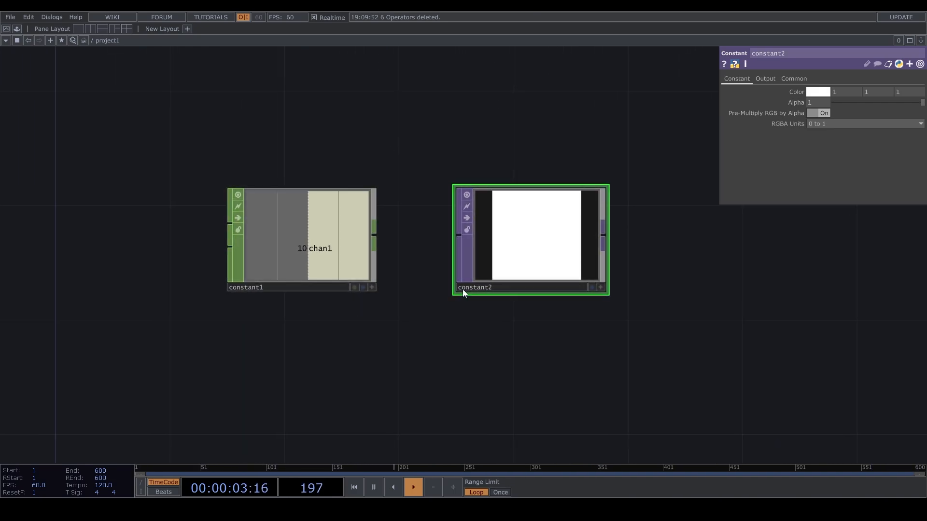
scroll(359, 346, "up", 3)
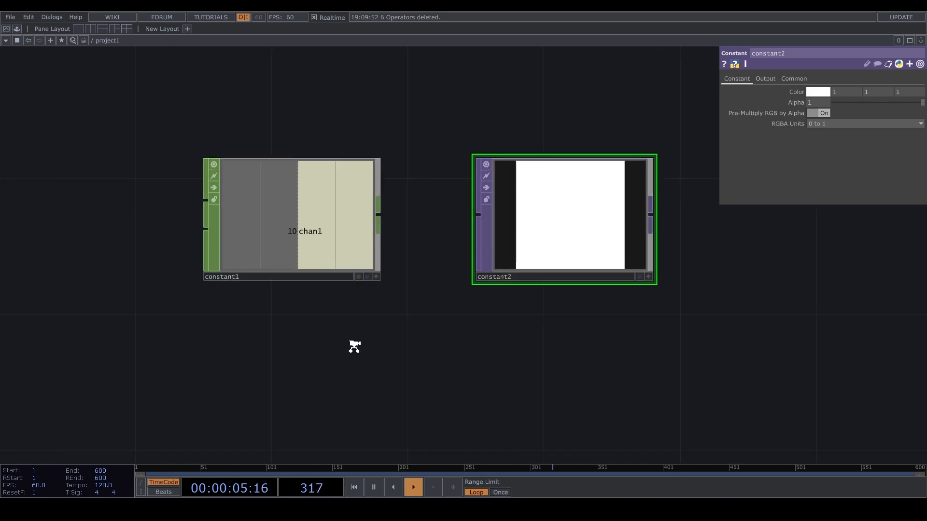
scroll(427, 324, "down", 3)
left_click_drag(446, 349, 435, 346)
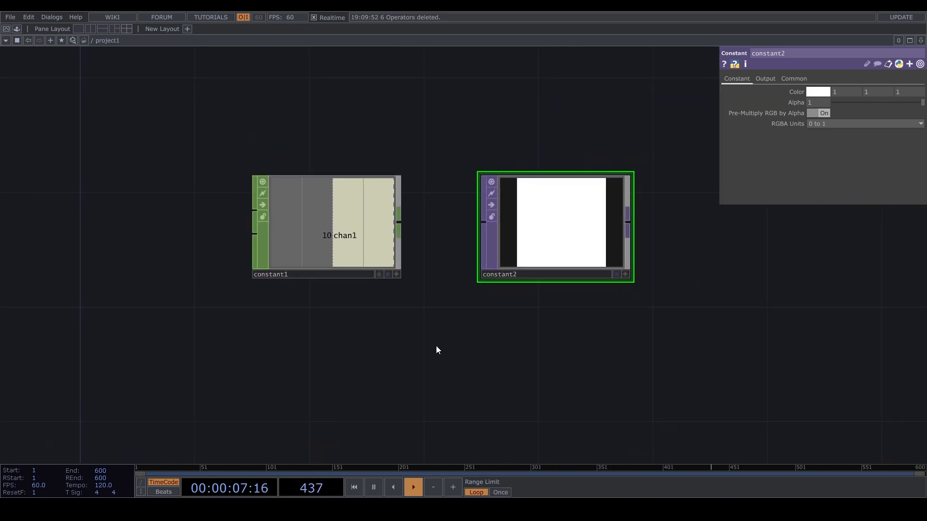
left_click_drag(691, 281, 684, 285)
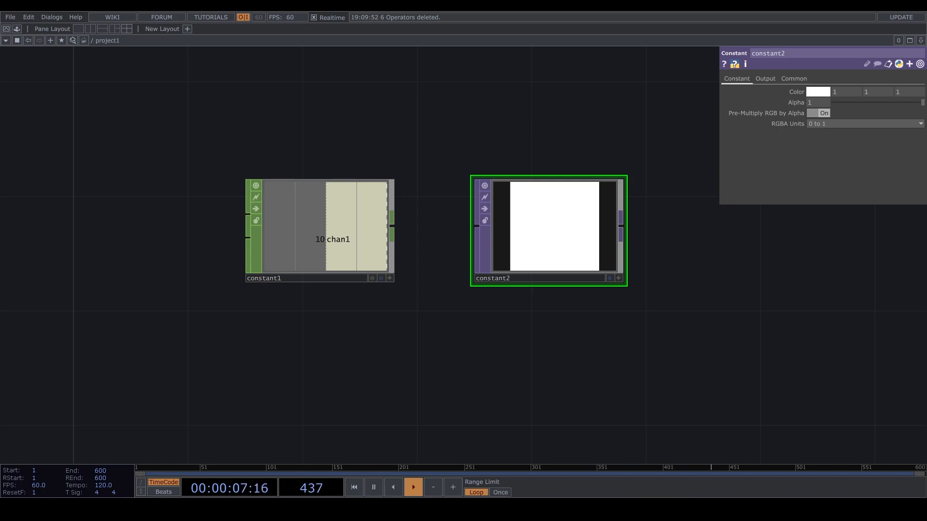
Step: Bring up the browser's Google results for RGB PIXEL to view the LCD pixel pattern image, and return to TouchDesigner
left_click_drag(926, 59, 469, 30)
double_click(469, 30)
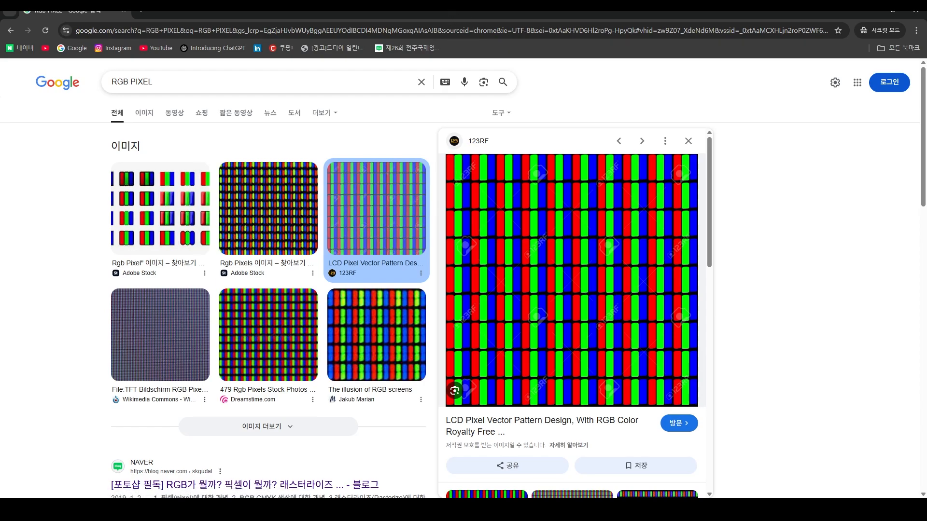
left_click_drag(463, 10, 926, 34)
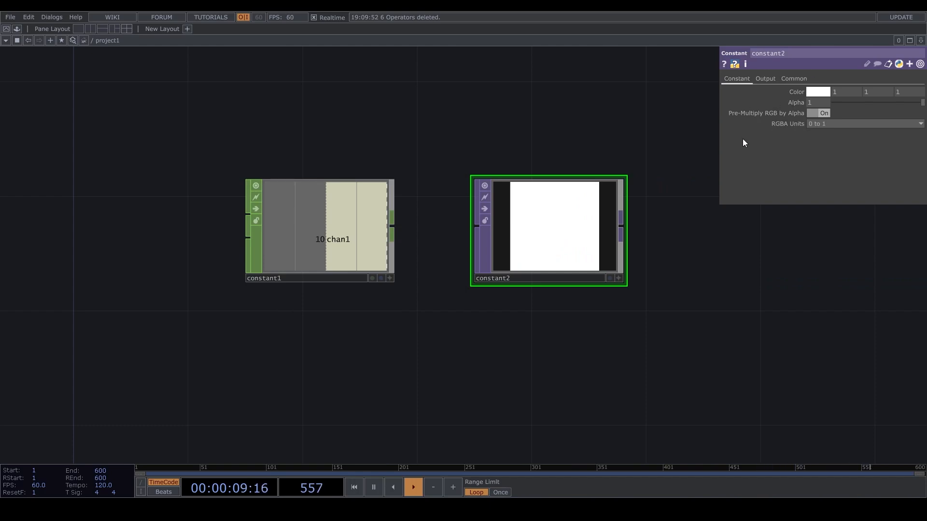
scroll(579, 233, "up", 2)
scroll(581, 234, "down", 2)
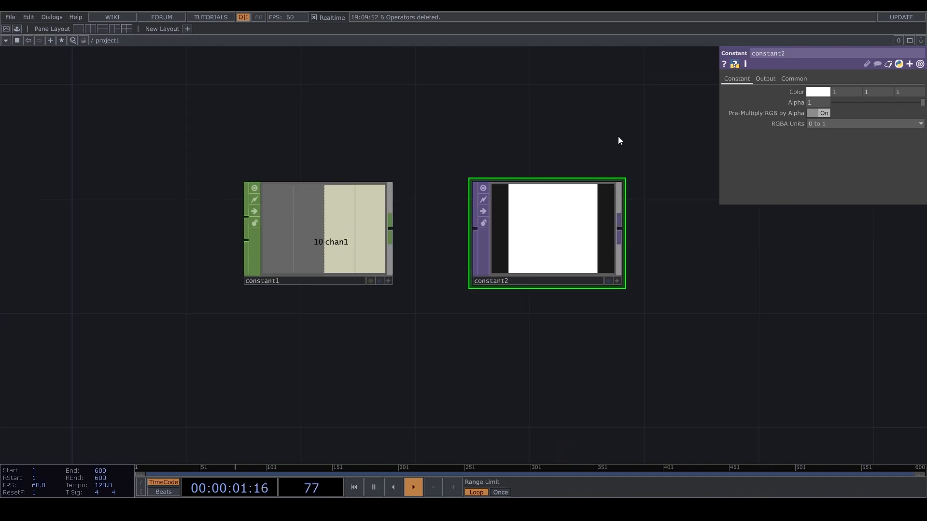
left_click_drag(618, 136, 608, 139)
scroll(596, 229, "up", 2)
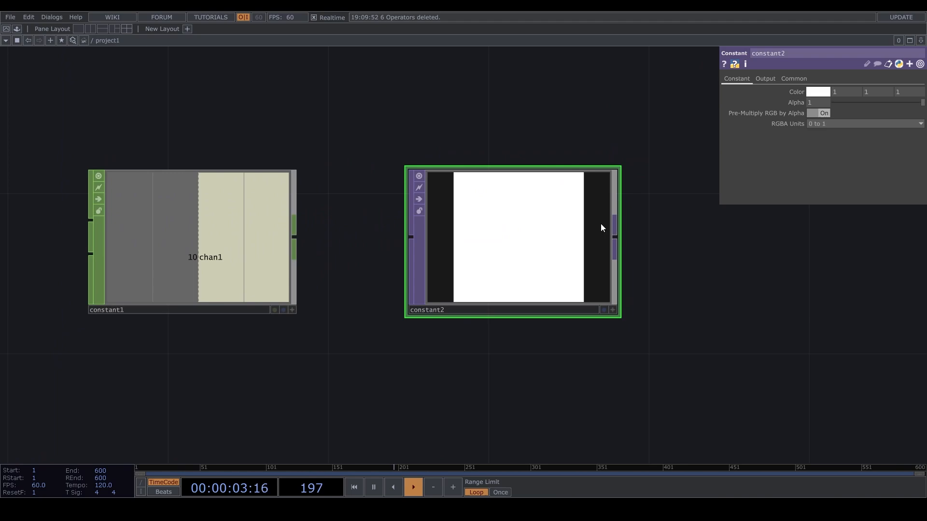
left_click_drag(454, 177, 531, 186)
key("ctrl+z")
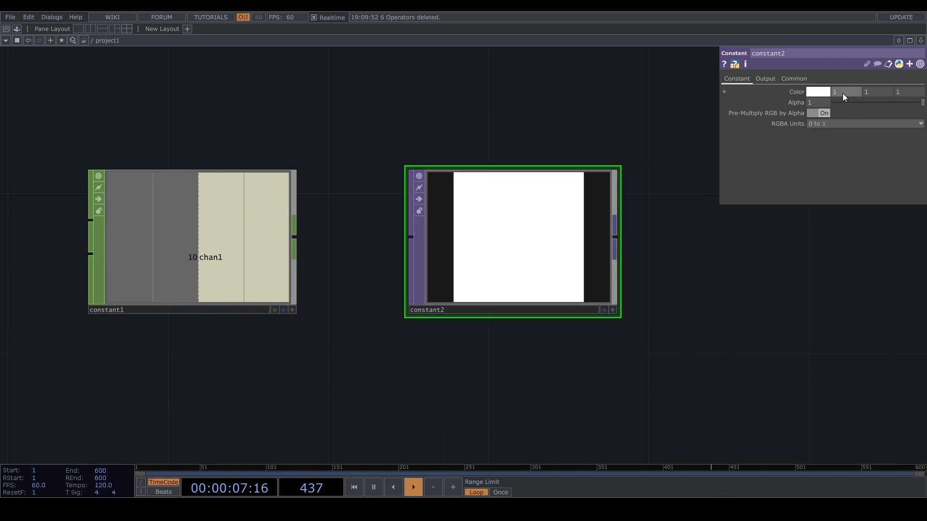
Step: Expand the Color parameter of constant2 and set its green and blue values to 0
left_click(798, 91)
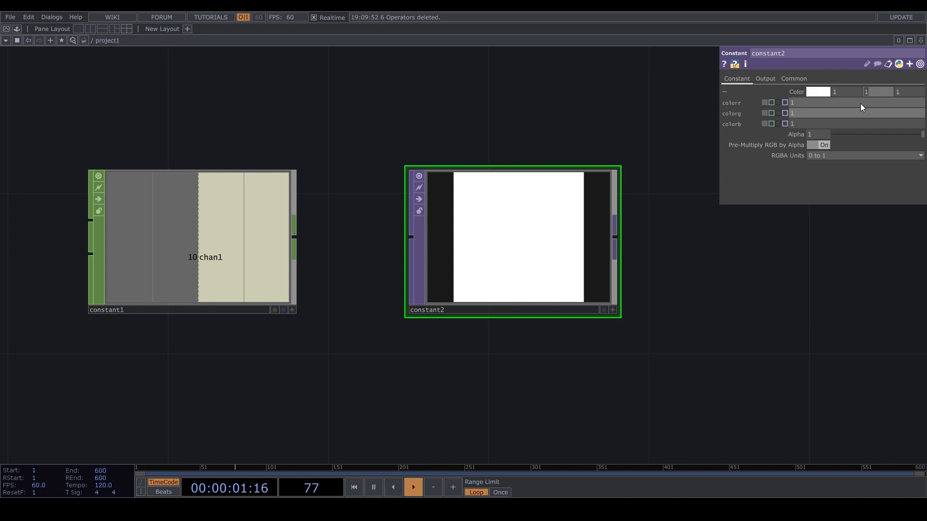
type("0")
left_click(903, 94)
type("0")
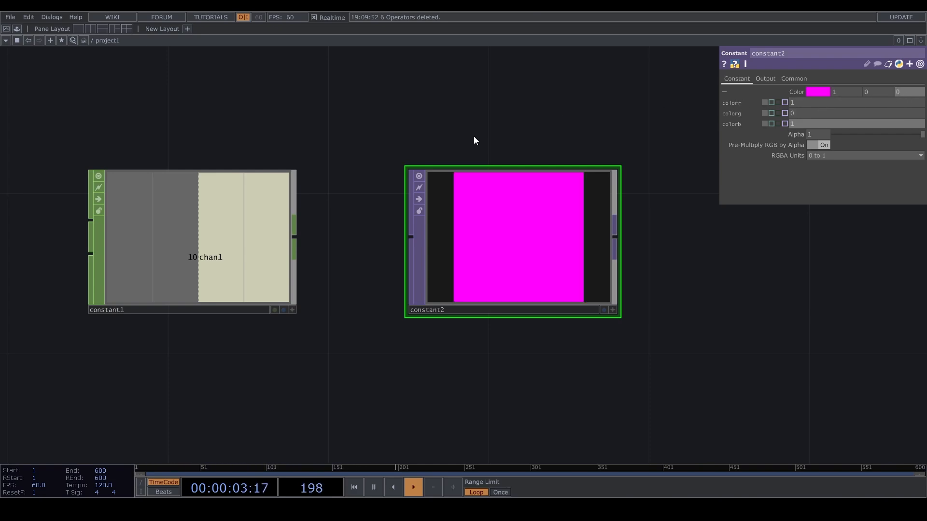
left_click_drag(489, 125, 493, 124)
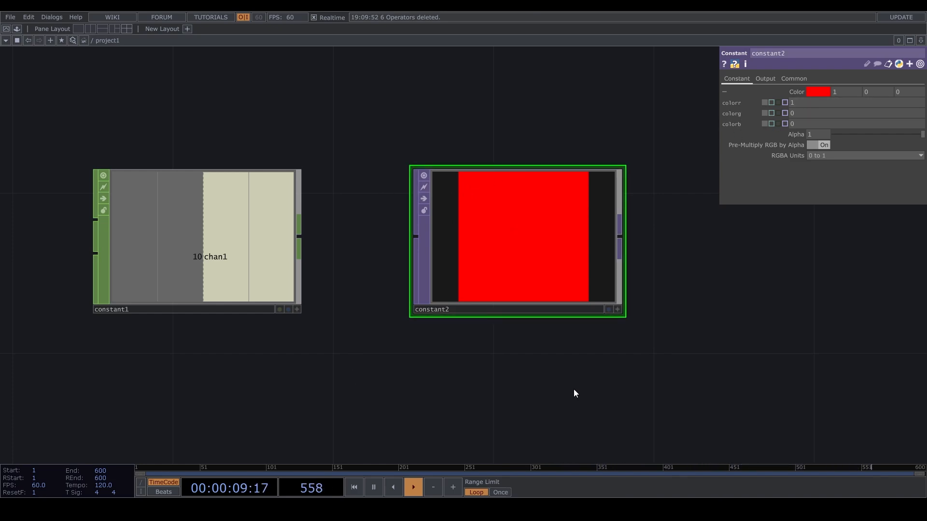
left_click_drag(574, 392, 613, 365)
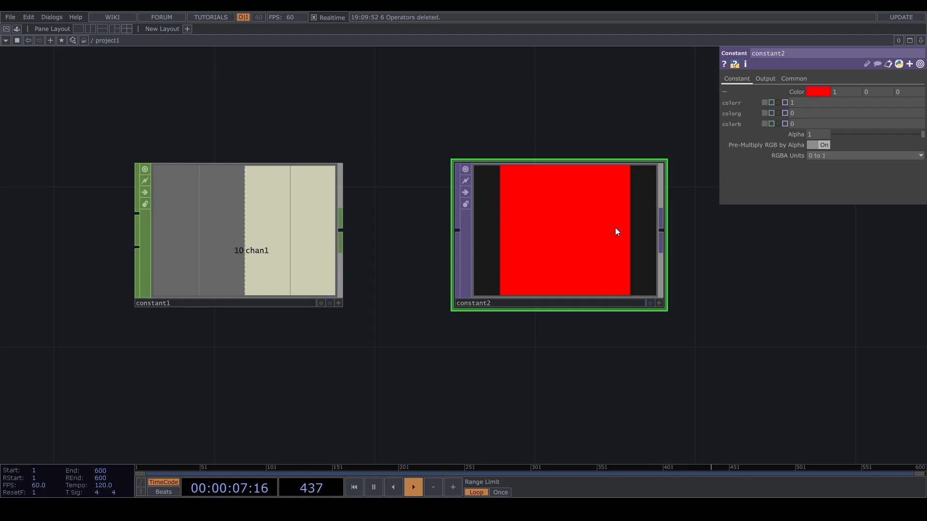
left_click(744, 66)
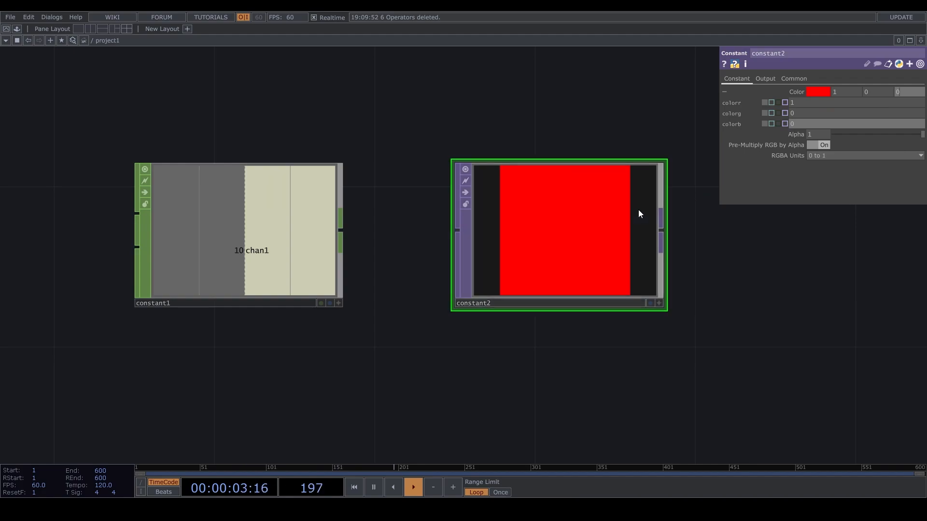
Step: Find the Noise CHOP among the CHOP operators and place it in the network below constant1
scroll(550, 169, "down", 4)
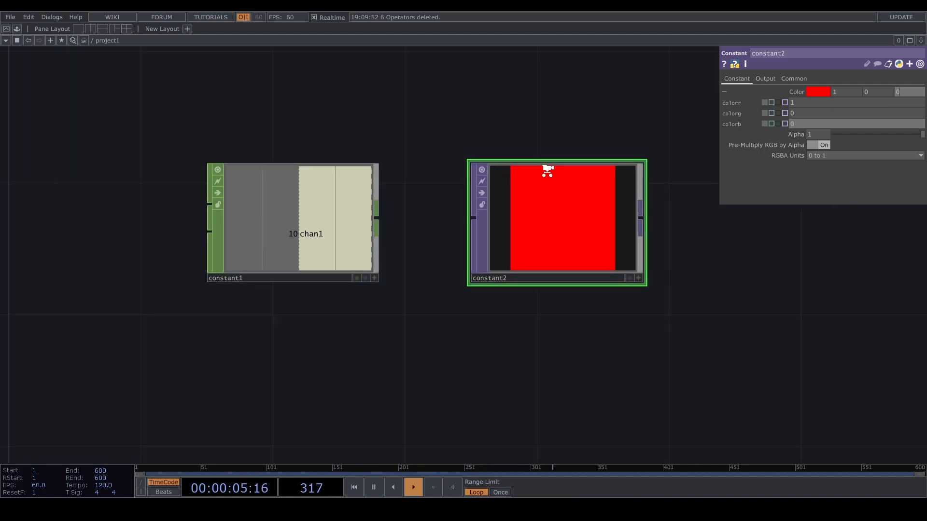
key("Tab")
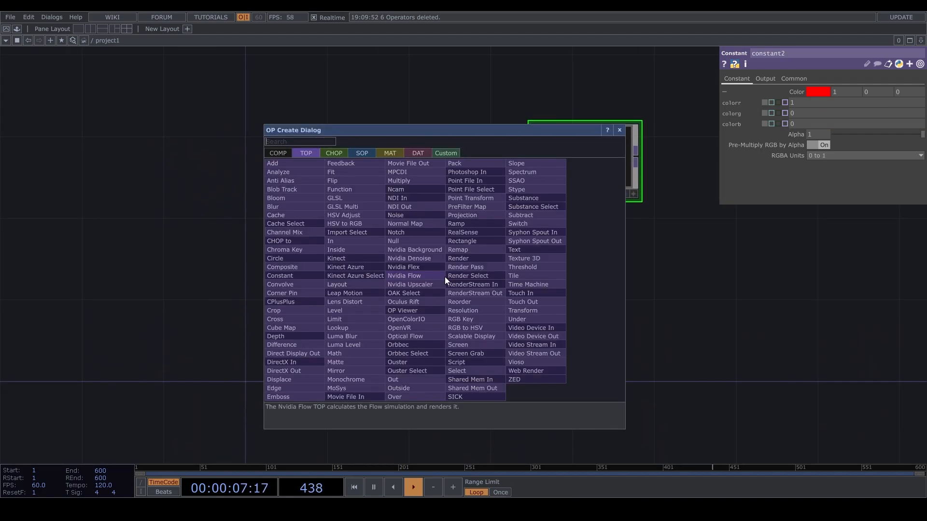
key("Tab")
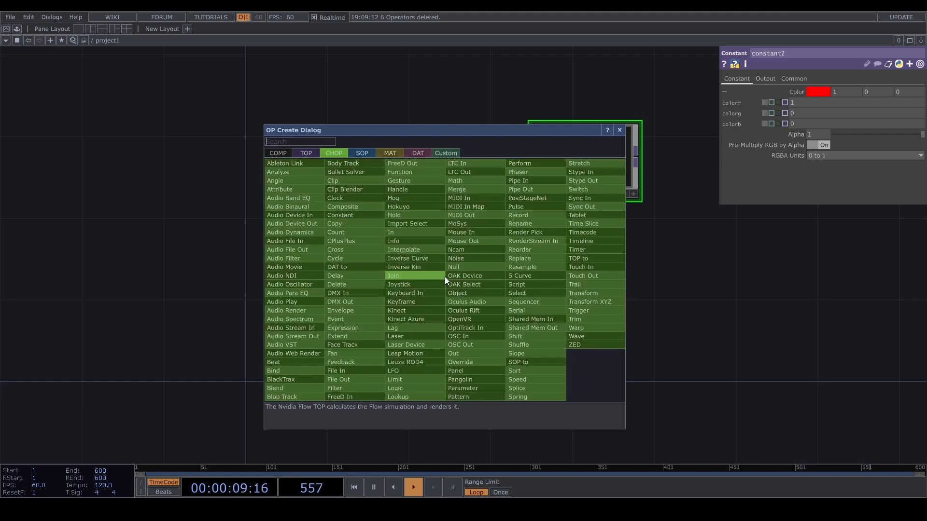
type("NOISE")
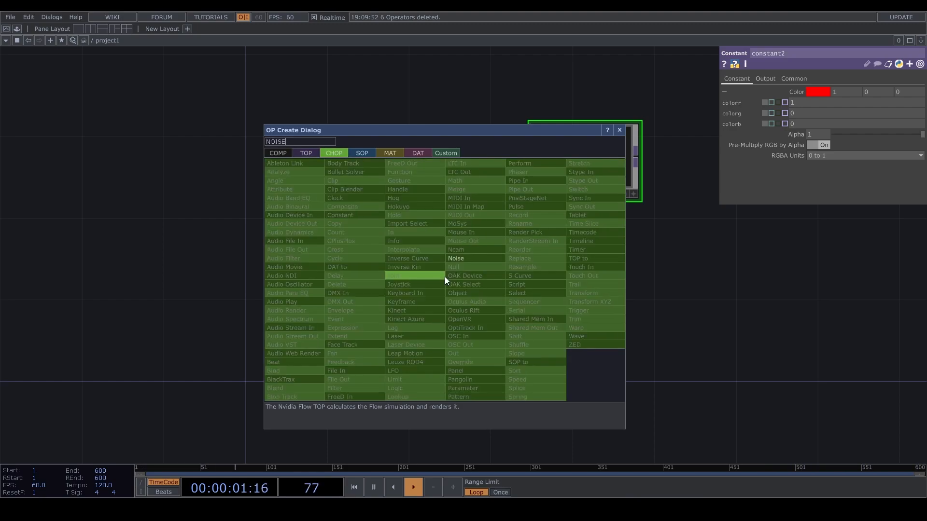
left_click(482, 259)
left_click(419, 279)
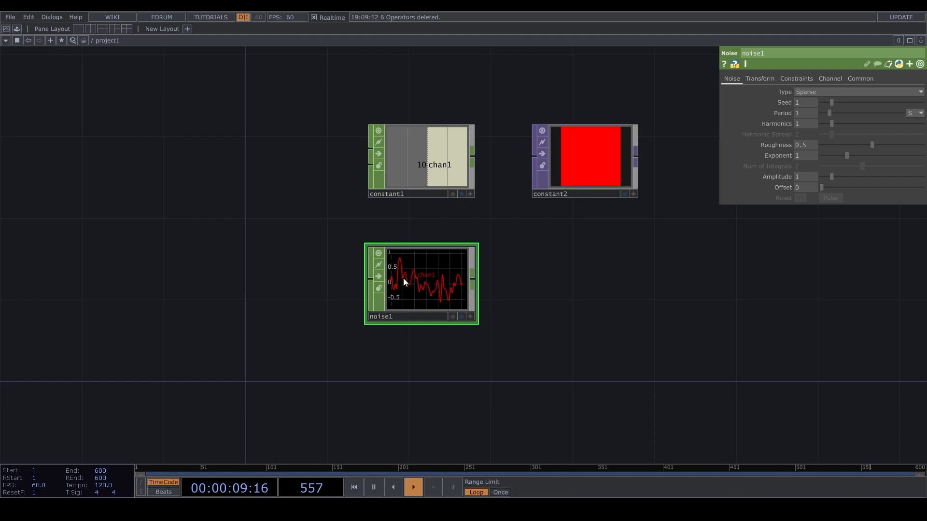
Step: Examine the waveform and the value and sample axes in the viewer of the noise1 CHOP
scroll(404, 296, "up", 3)
scroll(593, 296, "down", 3)
left_click_drag(627, 319, 604, 322)
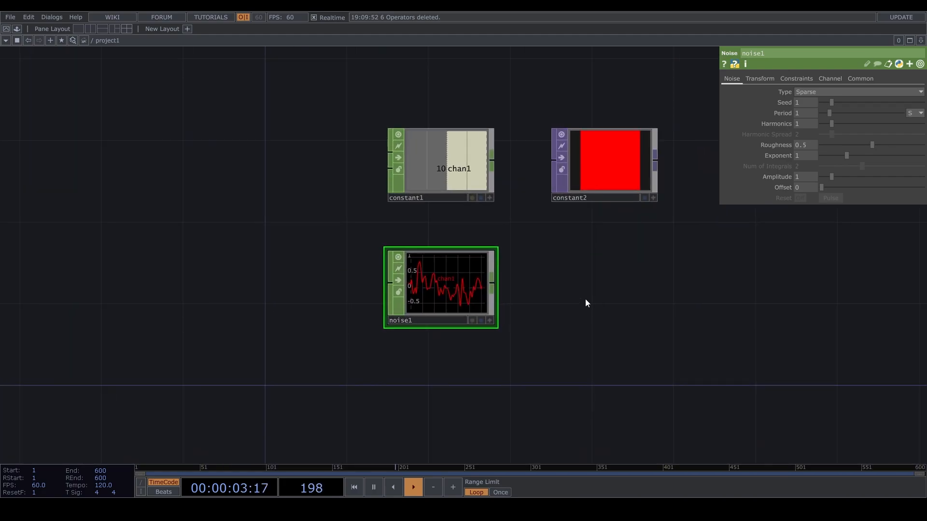
scroll(586, 299, "up", 2)
left_click_drag(597, 280, 585, 294)
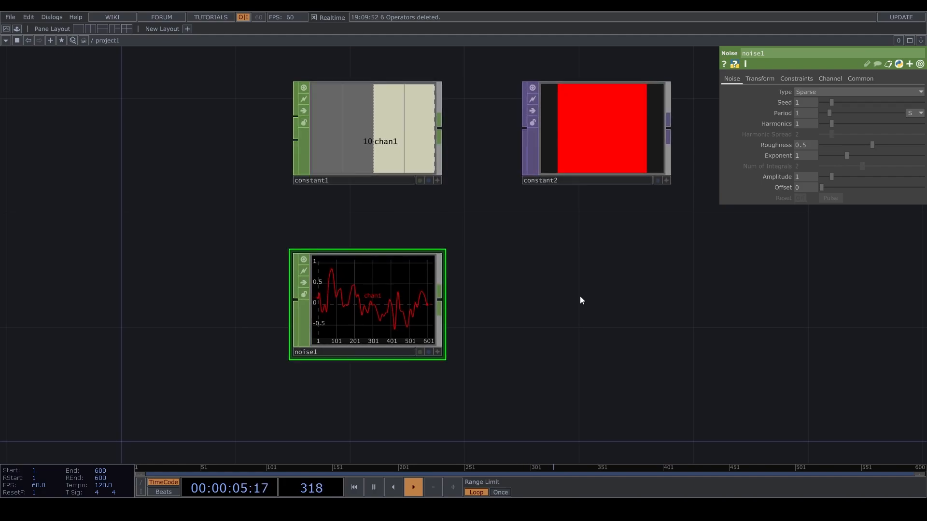
scroll(357, 305, "up", 3)
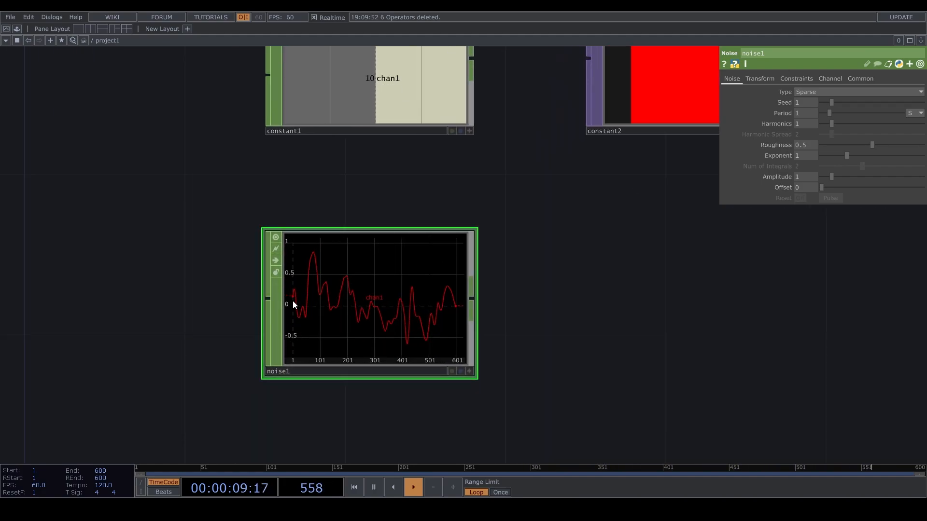
scroll(293, 303, "up", 2)
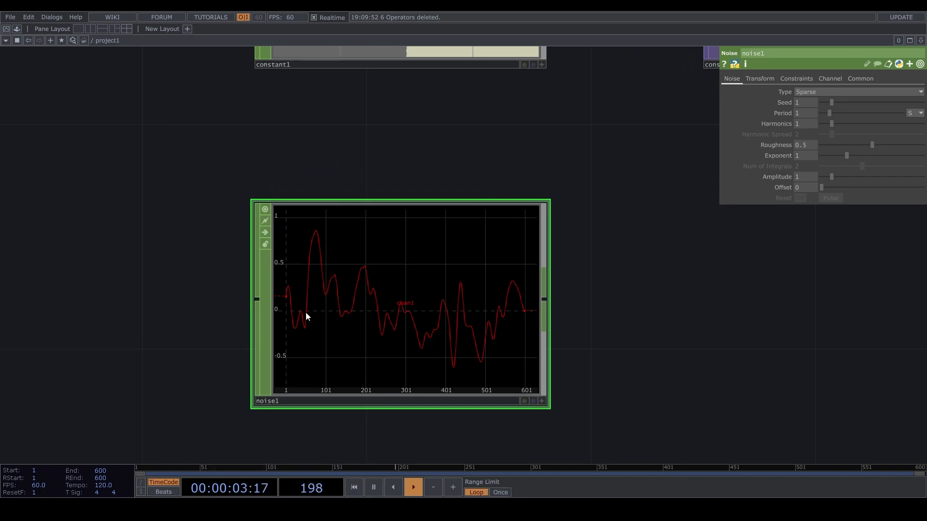
Step: Turn Time Slice on for the noise1 CHOP and switch it back off
left_click(849, 80)
left_click(815, 93)
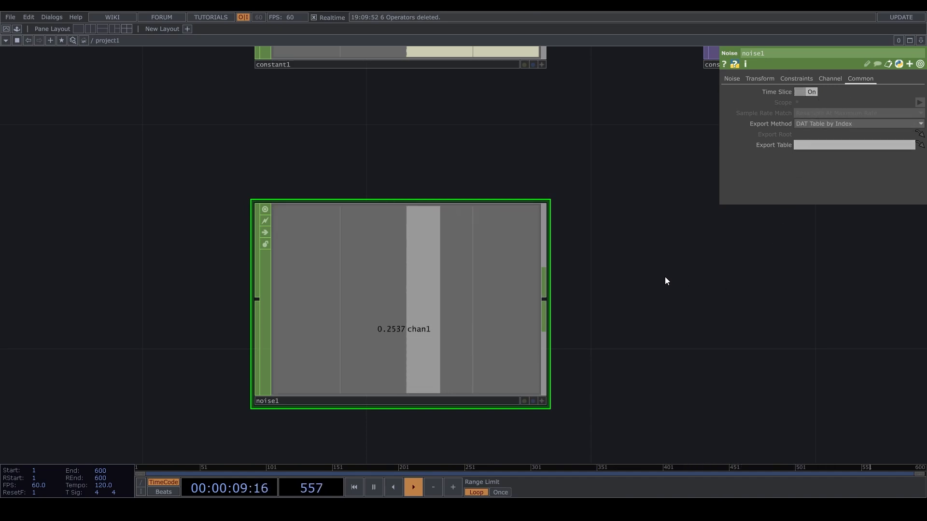
left_click(805, 91)
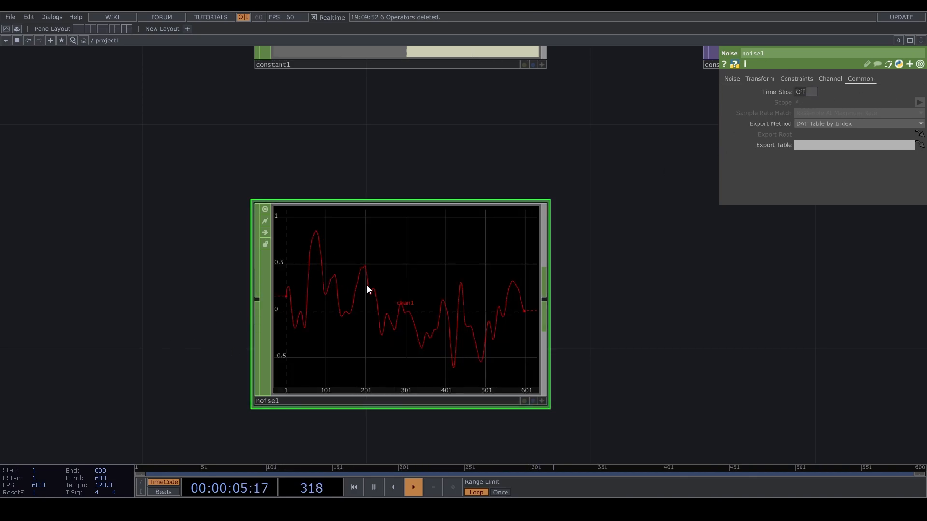
Step: View the operator info of the noise1 CHOP to check its sample range and sample rate, and close it
left_click_drag(655, 336, 569, 333)
scroll(722, 277, "down", 5)
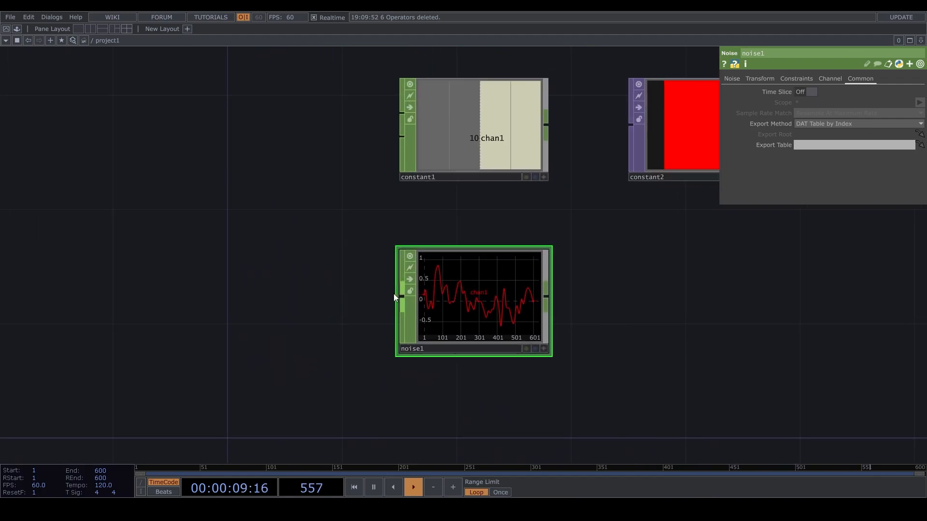
scroll(567, 334, "up", 2)
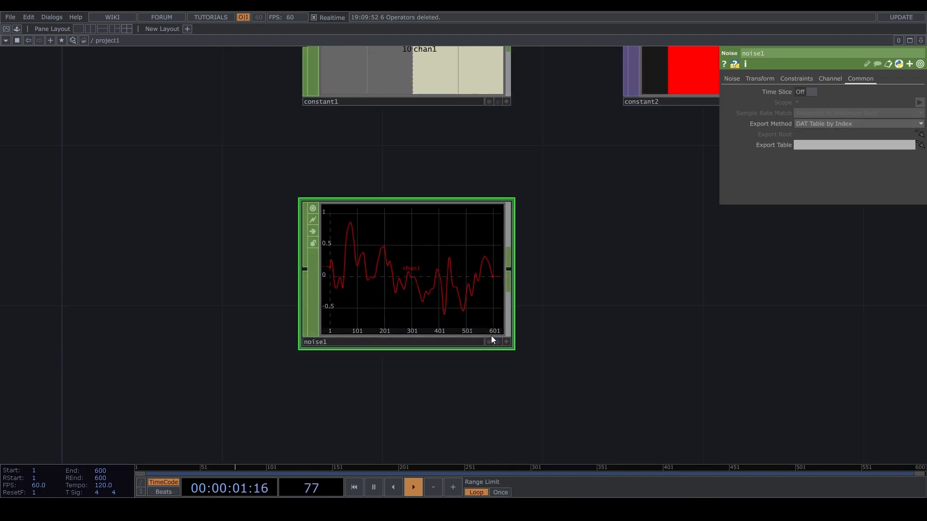
left_click(745, 64)
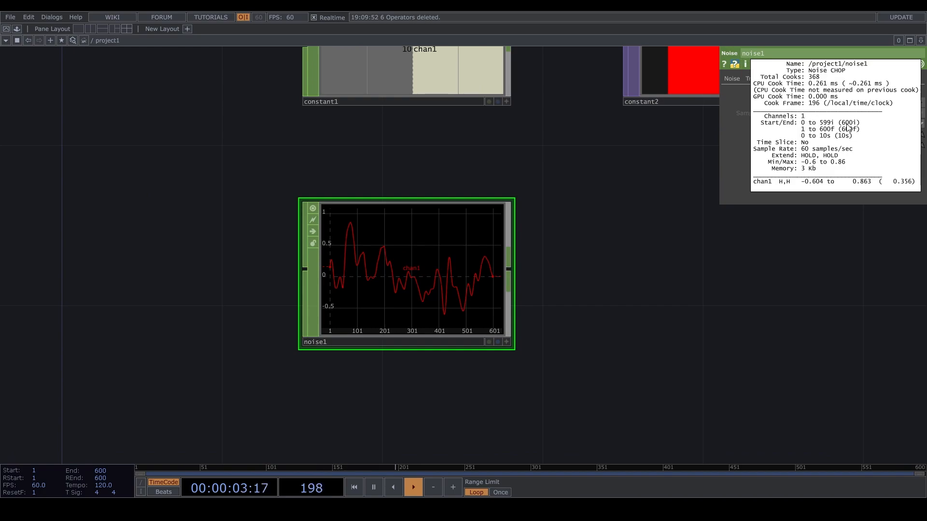
left_click(750, 325)
Step: Find the Noise TOP among the TOP operators and place it below constant2, beside noise1
scroll(752, 324, "down", 4)
left_click_drag(644, 349, 453, 352)
scroll(631, 336, "up", 2)
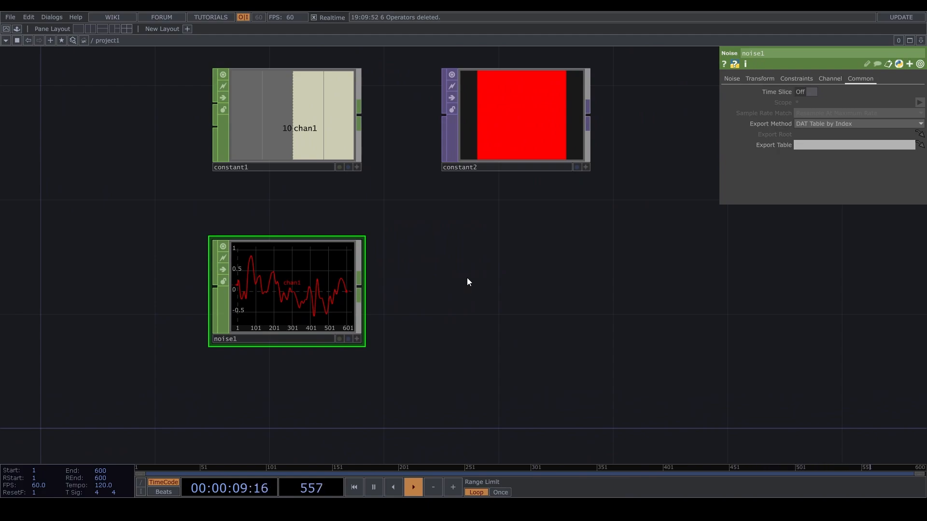
key("Tab")
key("shift+Tab")
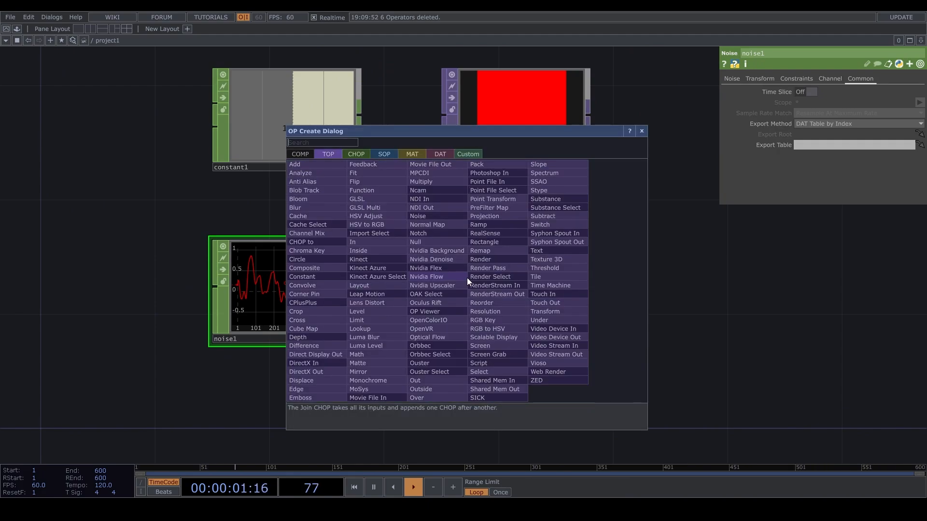
type("NOISE")
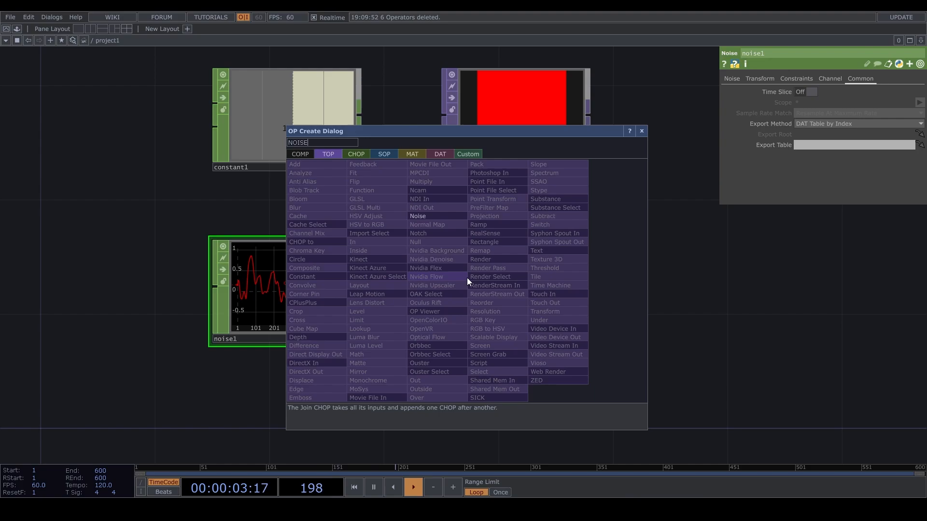
left_click(443, 217)
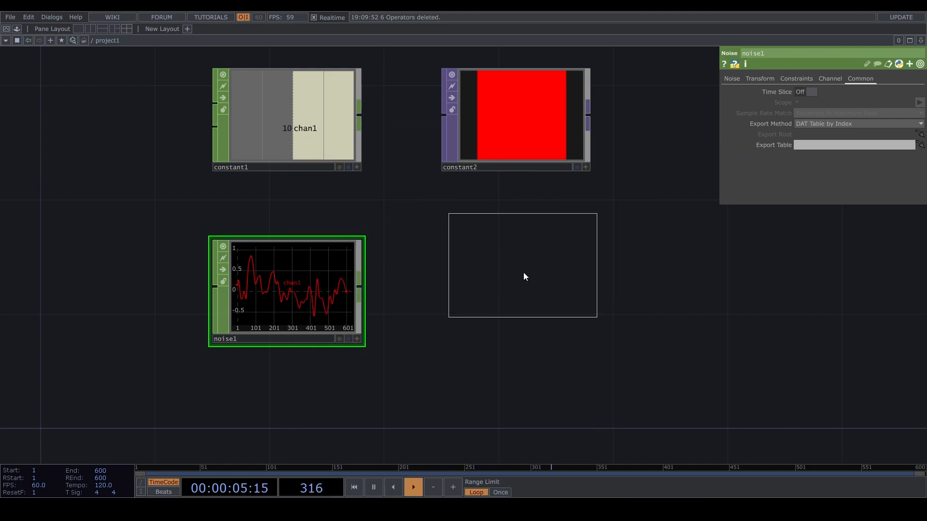
left_click(514, 290)
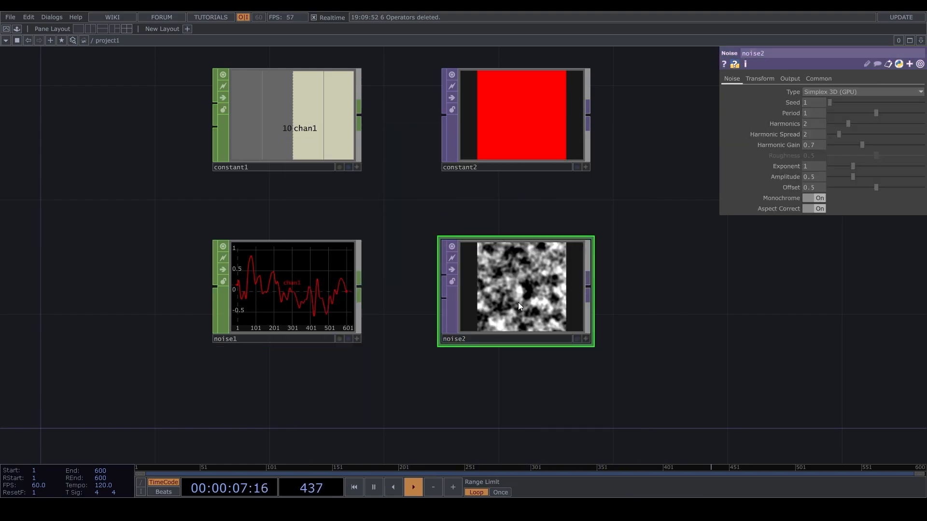
Step: Examine the noise2 image up close and select constant2 to review its Color values against its solid fill
scroll(497, 303, "up", 3)
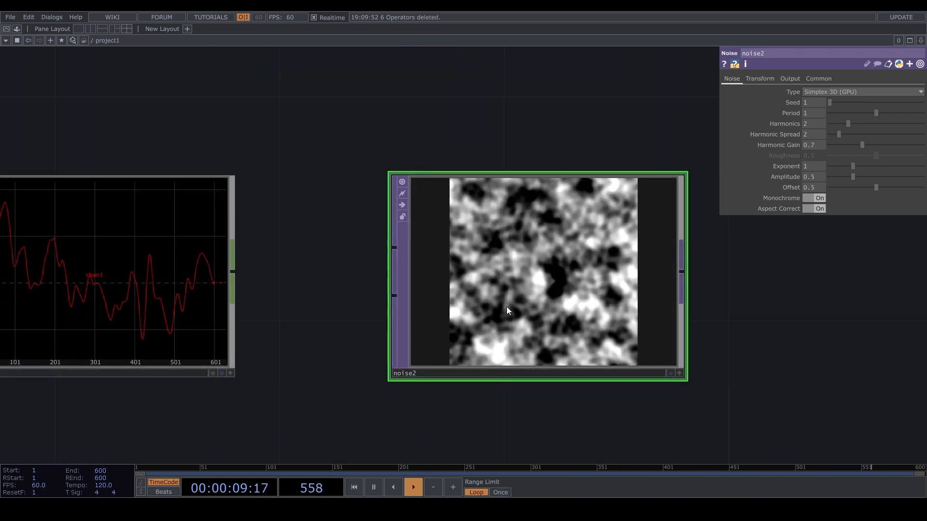
scroll(507, 306, "down", 5)
scroll(510, 309, "up", 2)
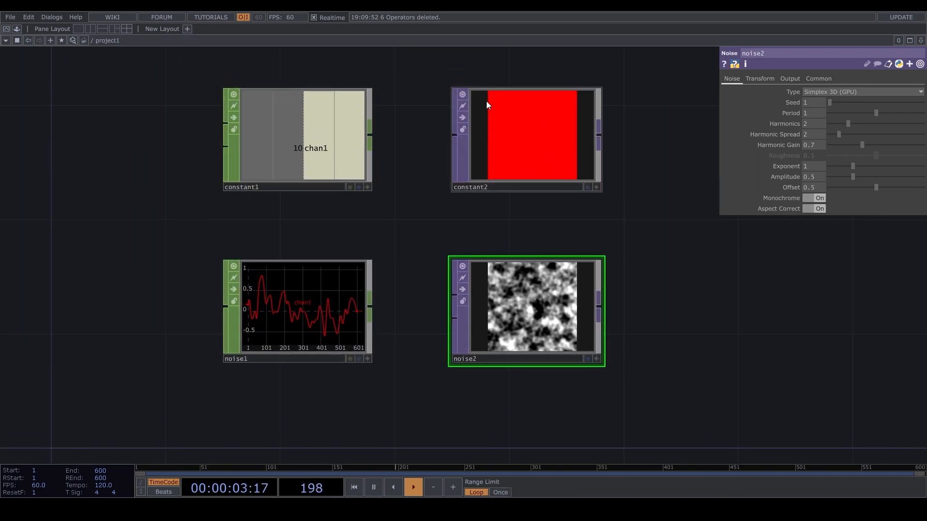
left_click(577, 139)
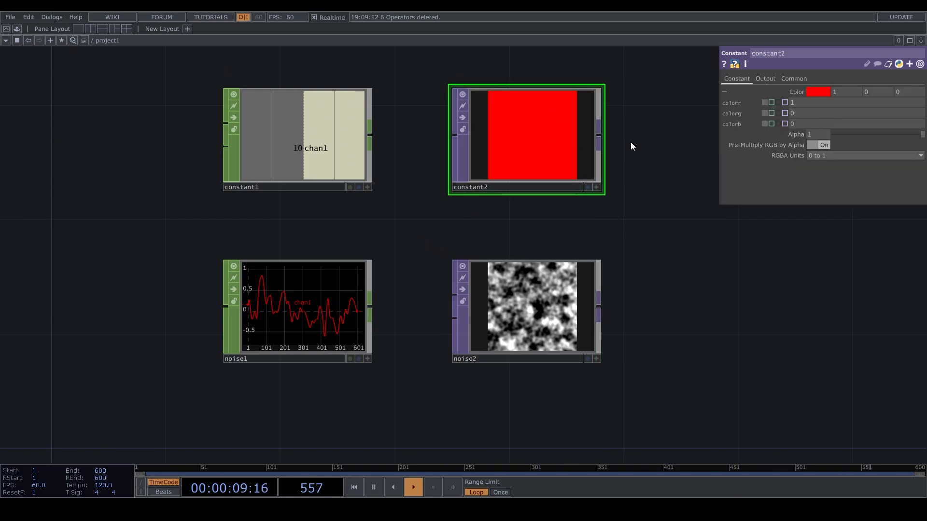
scroll(560, 99, "up", 3)
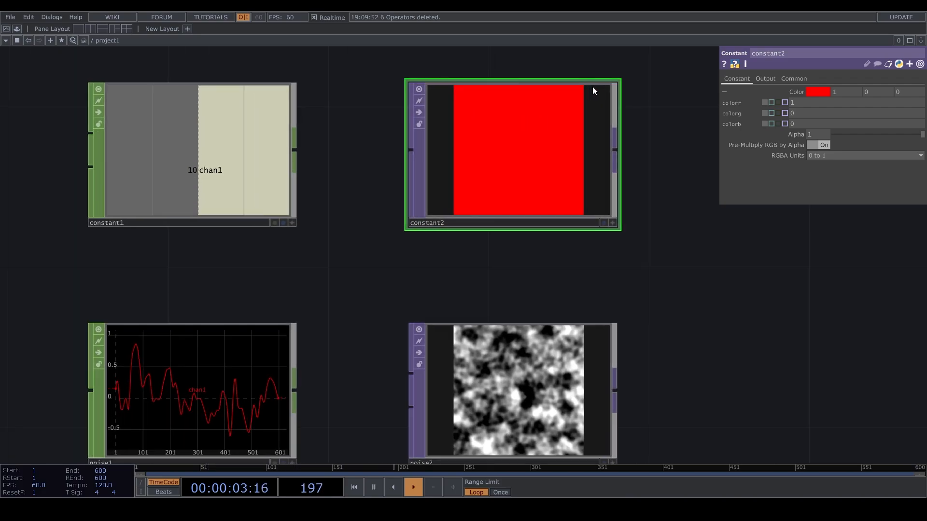
left_click_drag(644, 237, 665, 222)
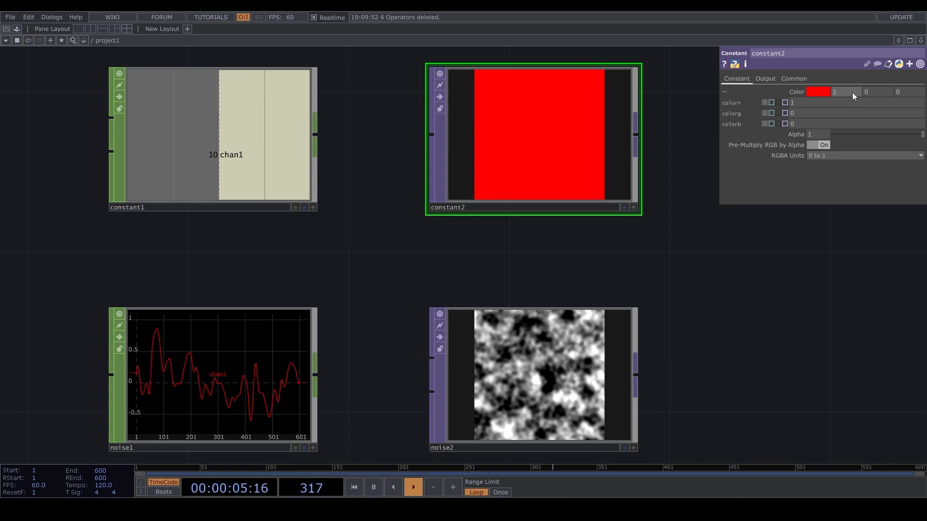
left_click_drag(725, 342, 705, 243)
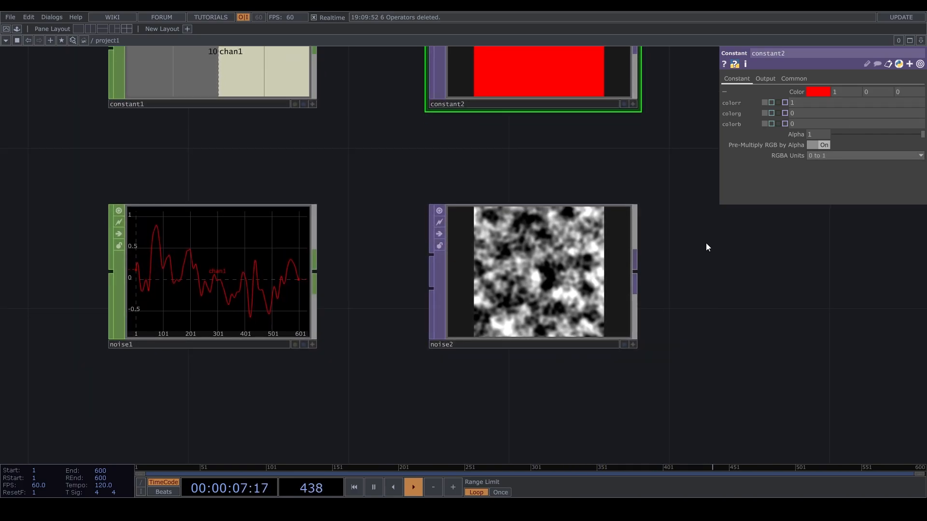
Step: Set the Viewer Smoothness of the noise2 TOP to Nearest Pixel
left_click(566, 256)
scroll(567, 256, "up", 2)
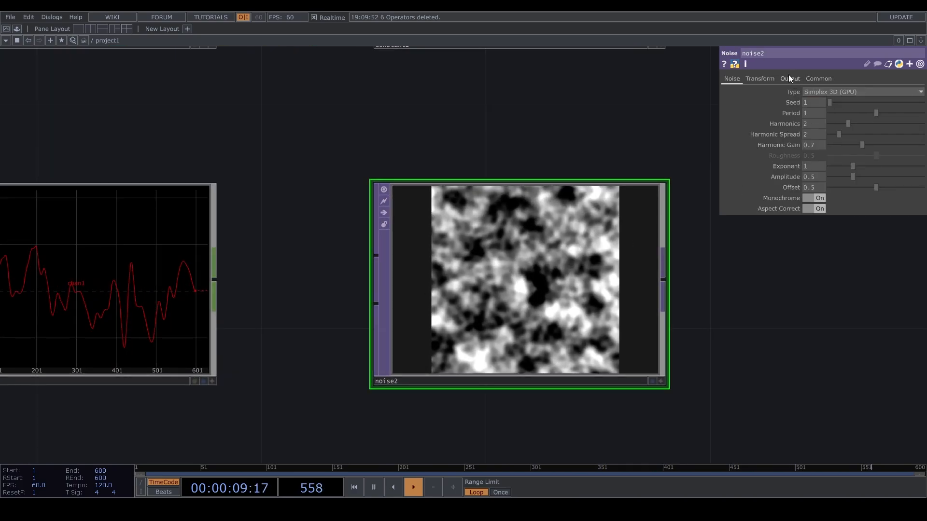
scroll(426, 322, "up", 5)
left_click(818, 78)
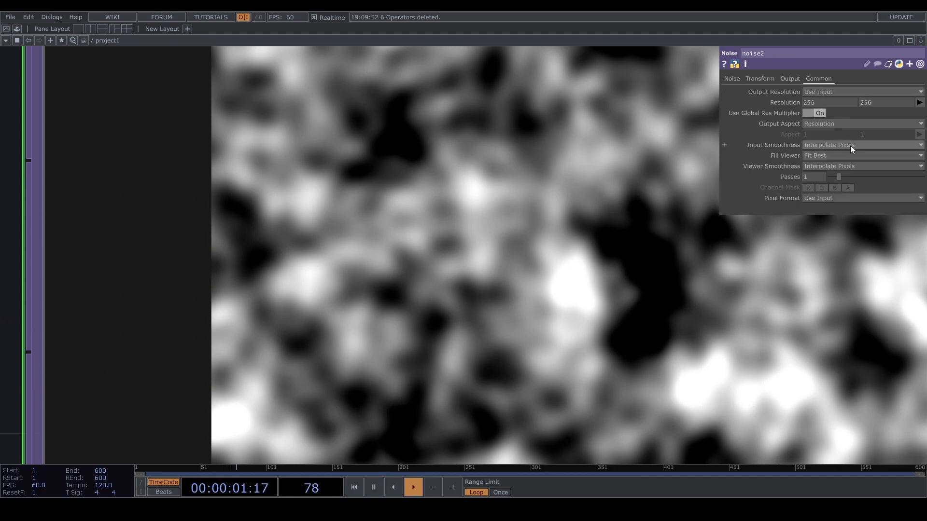
left_click(841, 169)
left_click(838, 178)
Step: Examine the individual pixels of noise2 up close and compare the whole image with the other operators
scroll(698, 274, "up", 2)
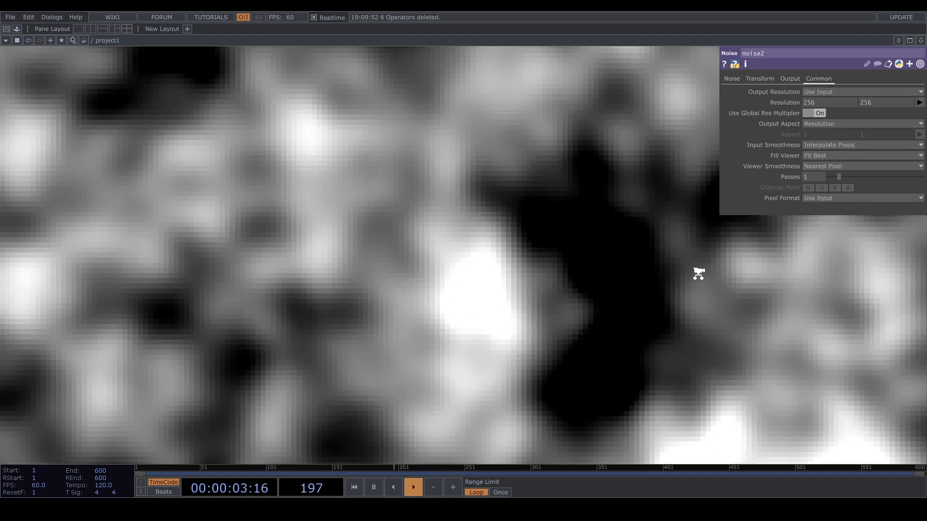
scroll(327, 203, "down", 6)
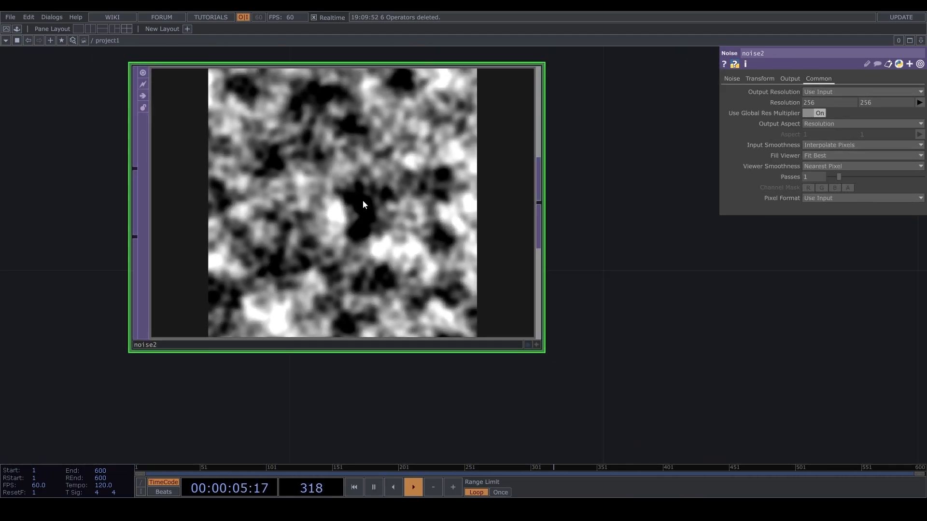
scroll(323, 266, "up", 8)
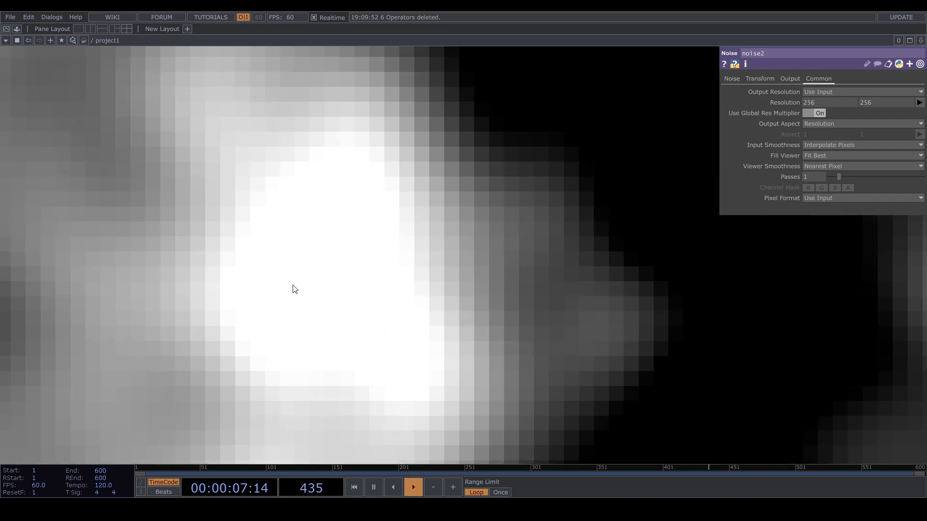
scroll(329, 250, "down", 5)
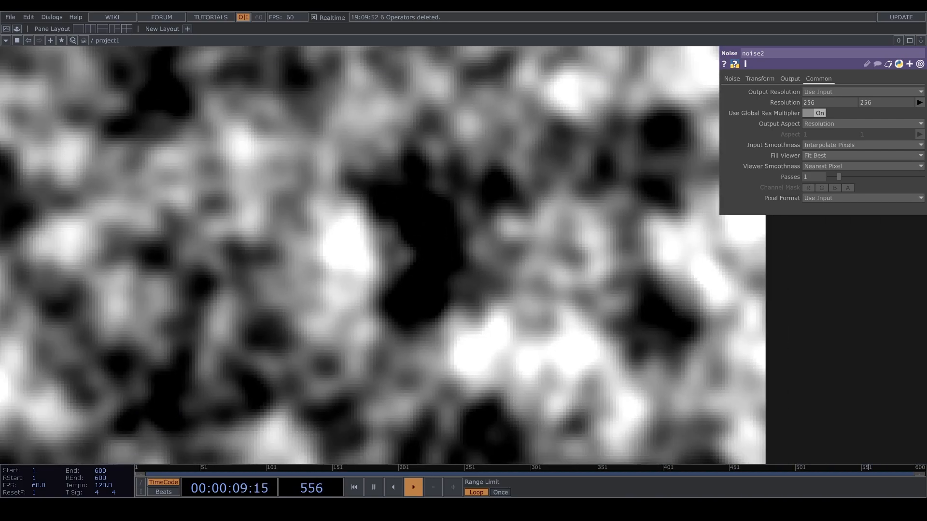
scroll(337, 248, "down", 5)
left_click_drag(720, 312, 769, 377)
scroll(392, 126, "down", 1)
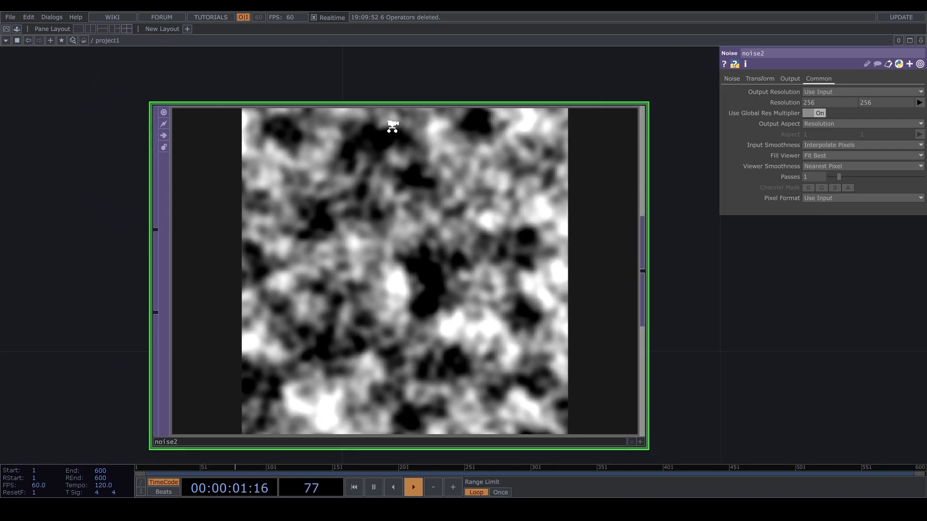
scroll(392, 126, "down", 3)
left_click_drag(583, 228, 639, 300)
scroll(639, 299, "down", 4)
scroll(590, 258, "up", 3)
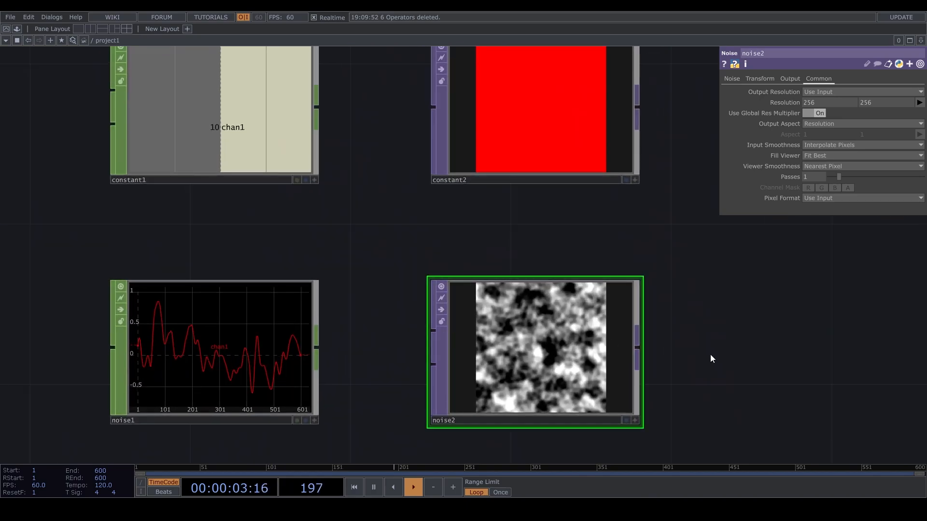
left_click_drag(717, 346, 714, 312)
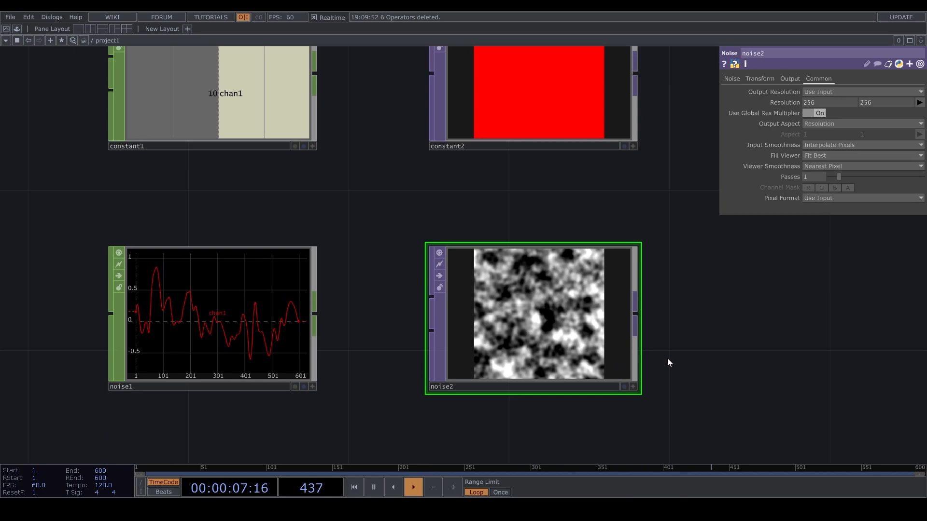
scroll(671, 365, "up", 2)
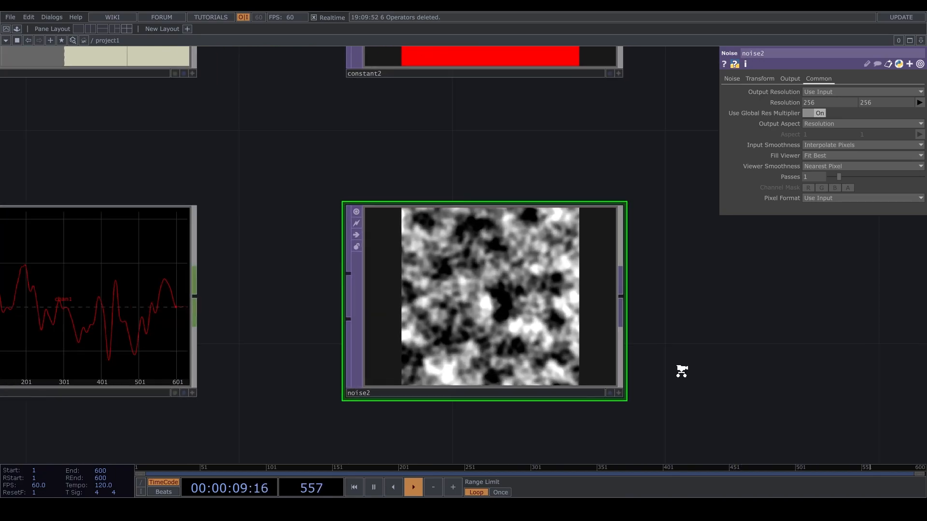
scroll(675, 347, "down", 4)
Step: Box-select the CHOP column of constant1 and noise1, followed by the TOP column of constant2 and noise2
left_click_drag(136, 99, 416, 397)
left_click_drag(701, 132, 505, 344)
left_click(424, 381)
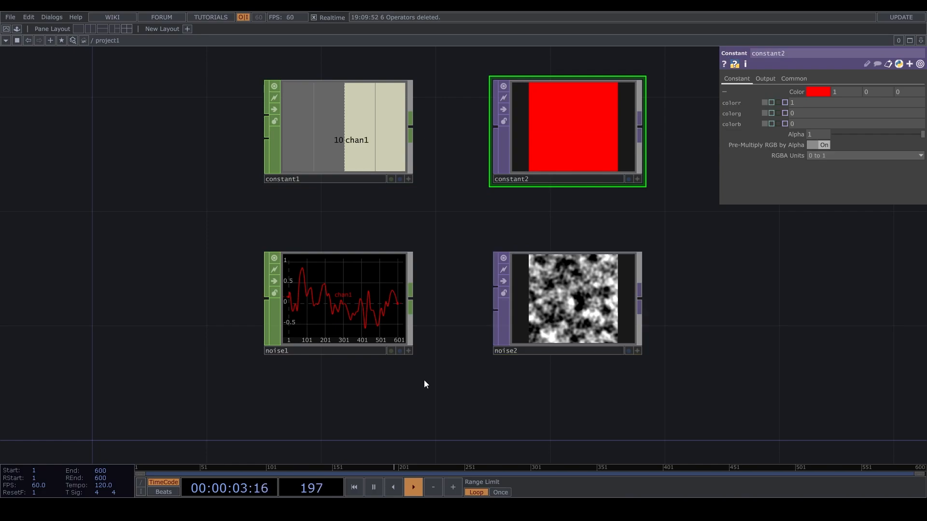
Step: Set the Period of the noise1 CHOP to 2.43
scroll(468, 401, "down", 3)
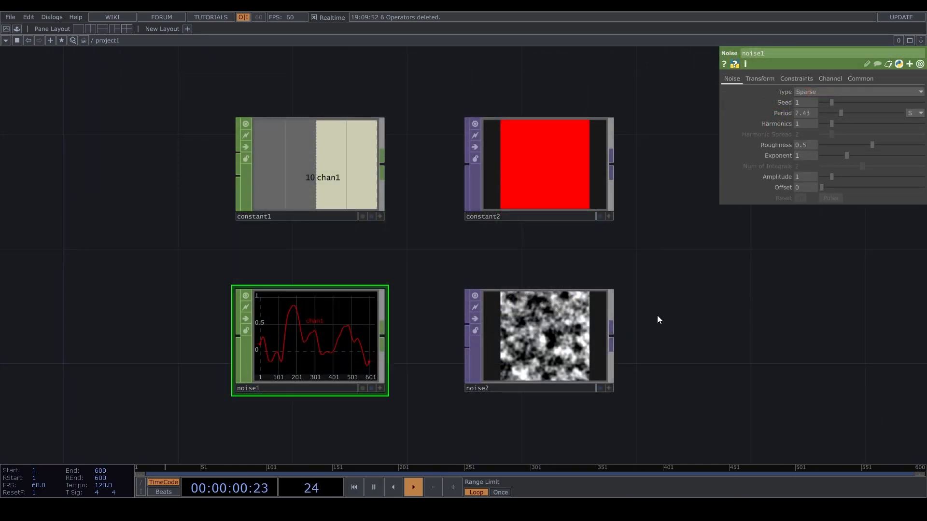
scroll(657, 317, "down", 2)
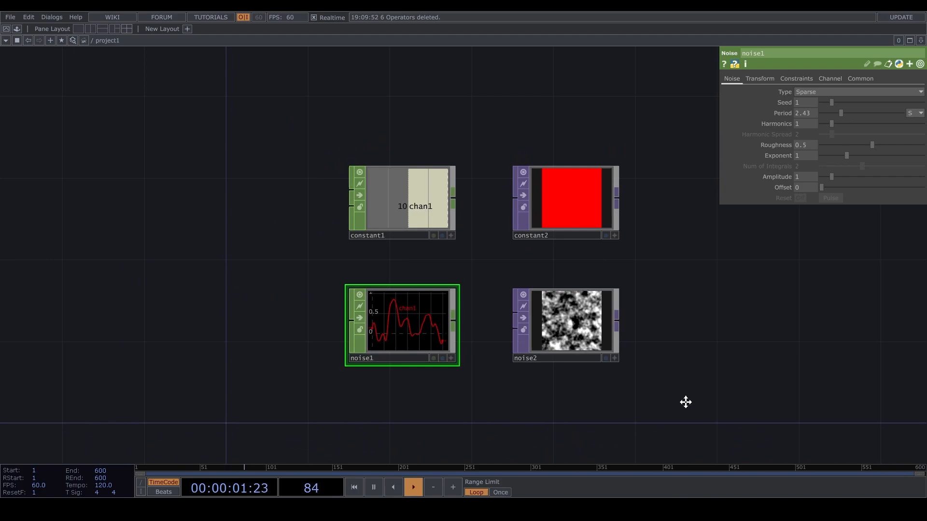
left_click_drag(685, 402, 622, 400)
key("Tab")
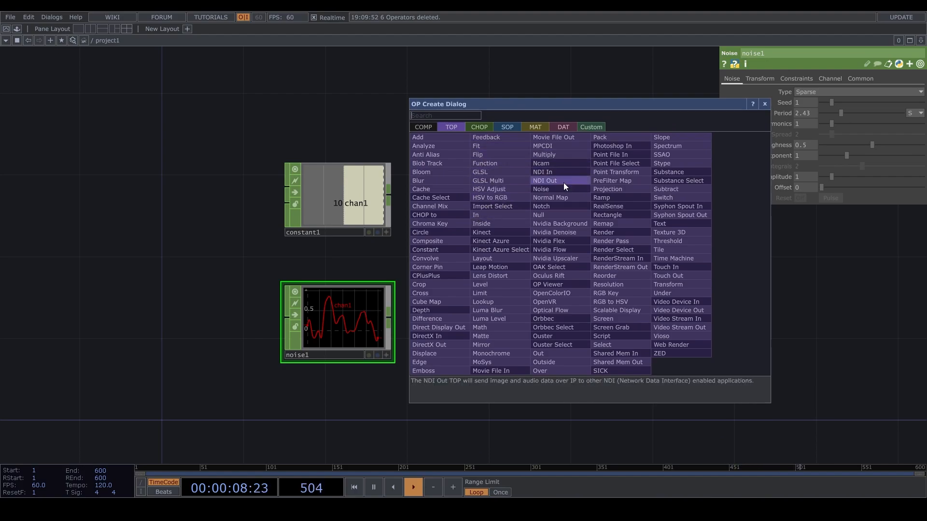
left_click(484, 127)
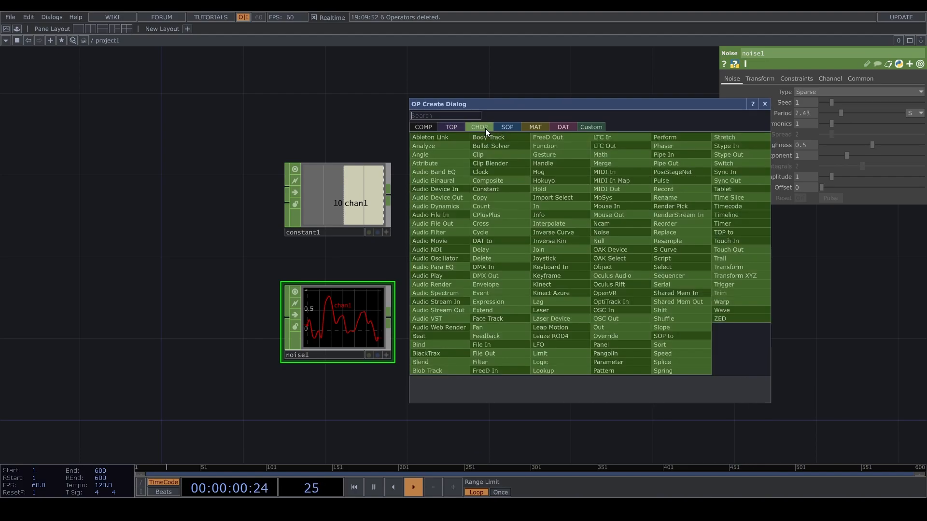
left_click(509, 136)
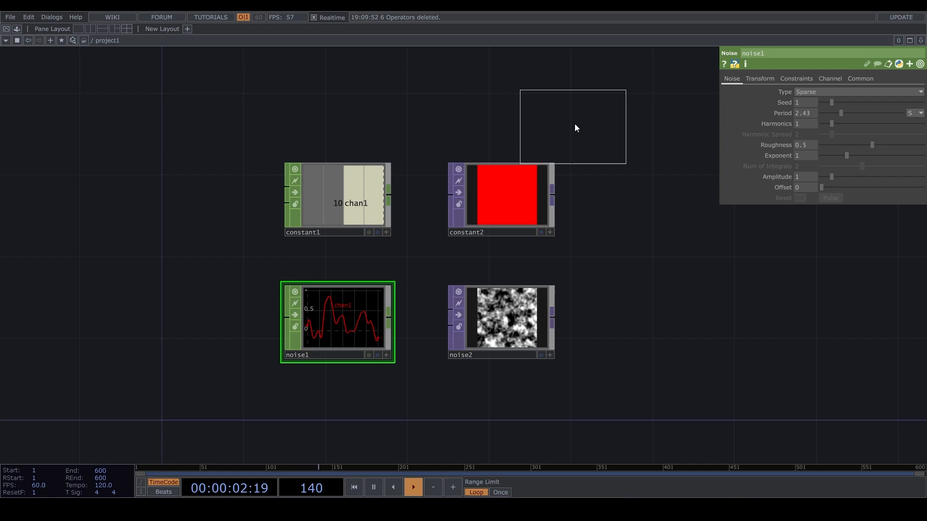
left_click(566, 116)
key("Delete")
Step: Browse the MAT and TOP operator families in the list of operators to create
key("Tab")
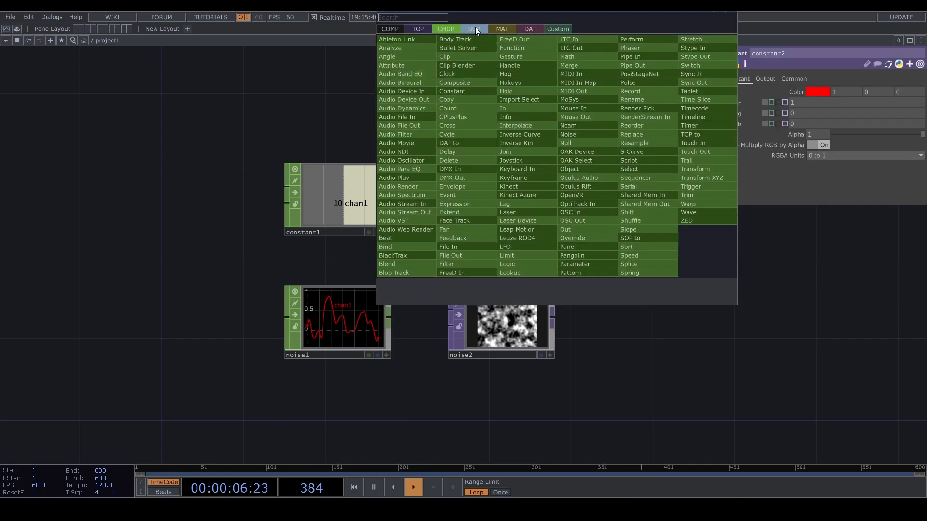
left_click(503, 29)
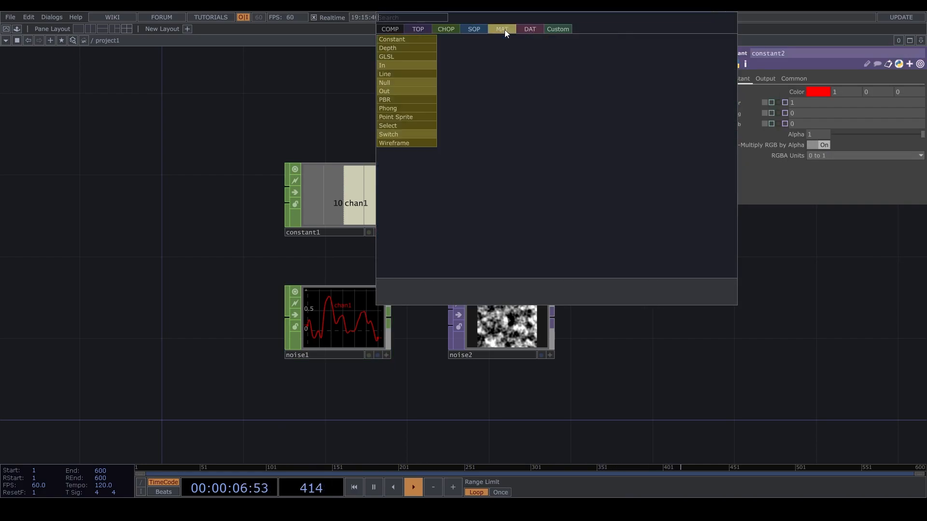
left_click(424, 30)
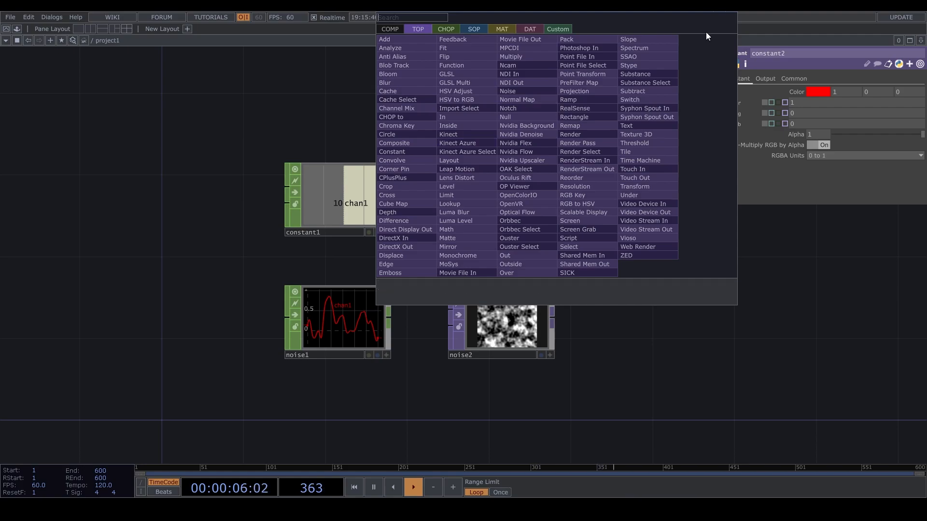
Step: Add a Circle TOP below noise1
left_click(410, 137)
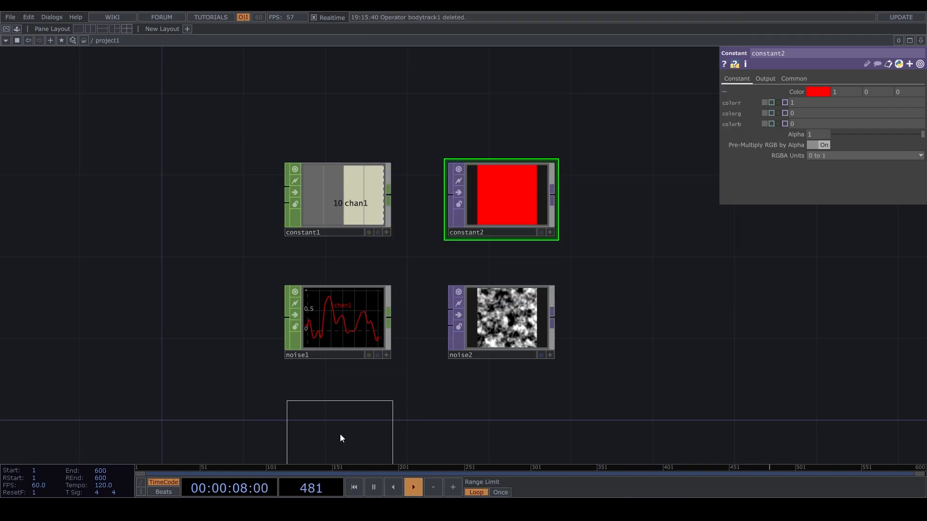
left_click(339, 434)
left_click_drag(476, 426, 498, 265)
left_click_drag(375, 237, 375, 300)
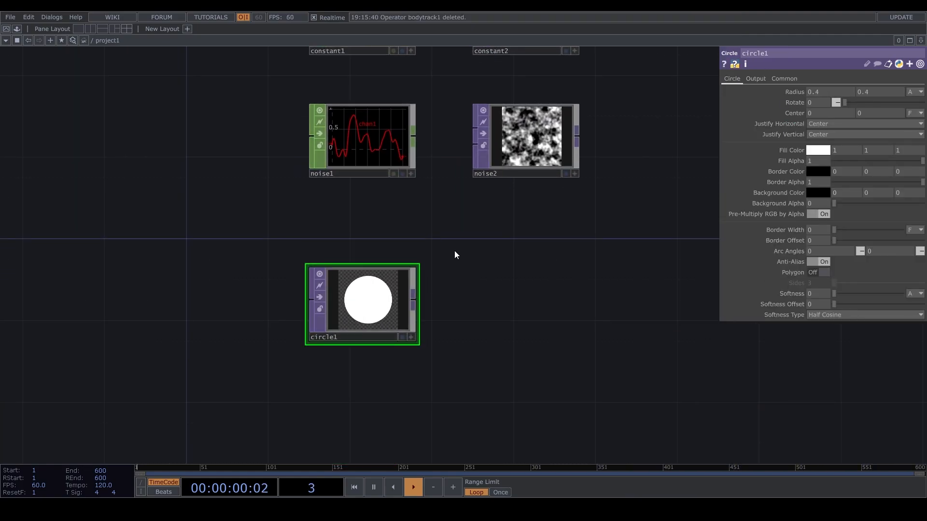
Step: Add a Transform TOP beside circle1, directly below noise2
left_click_drag(454, 250, 407, 400)
key("Tab")
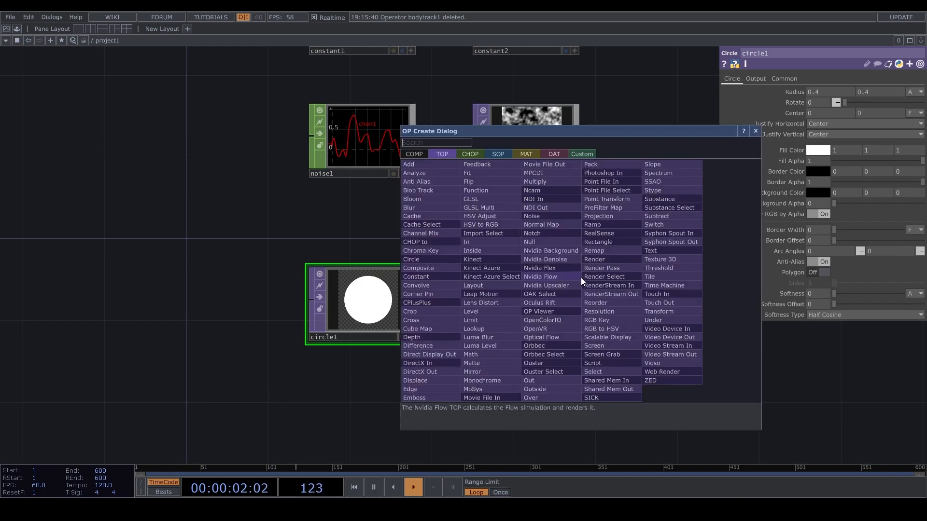
type("TR")
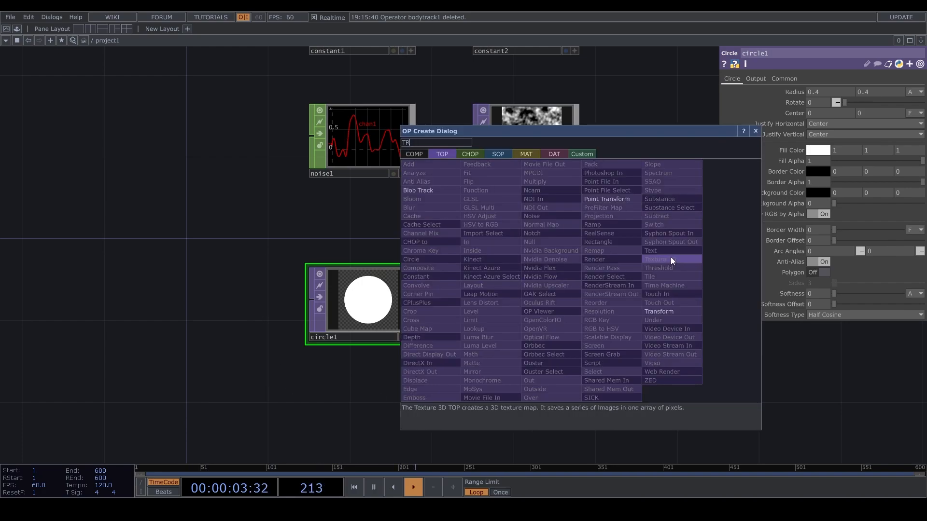
left_click(692, 313)
left_click(531, 300)
Step: Connect circle1's output to transform1's input and set the Transform's Scale to 0.8 on both axes
left_click_drag(406, 303, 472, 300)
left_click(472, 300)
middle_click_drag(788, 123, 785, 104)
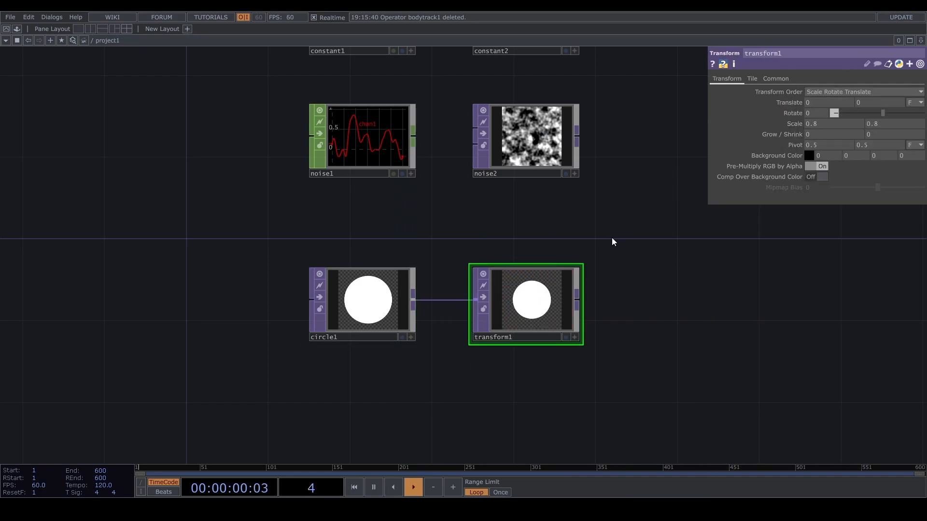
Step: Disconnect the wire between circle1 and transform1 and move transform1 slightly farther from circle1
right_click(433, 299)
left_click(453, 328)
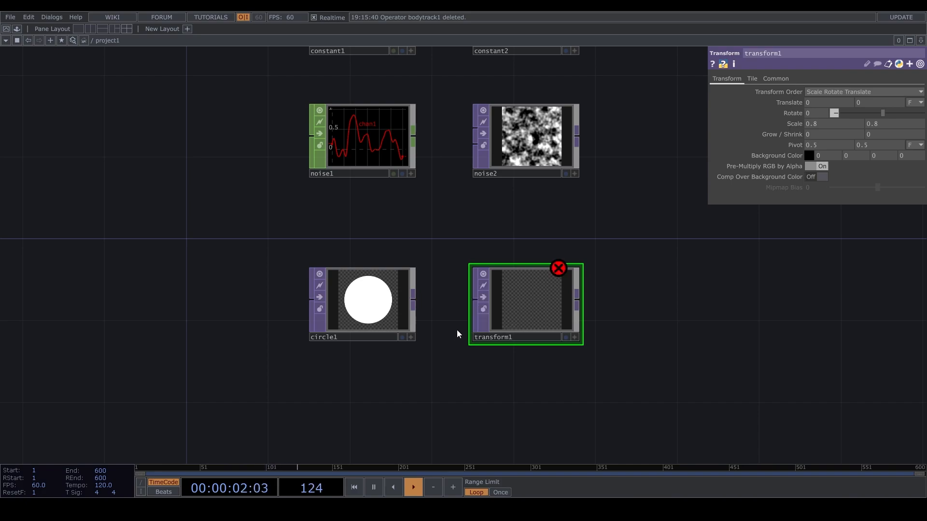
left_click_drag(550, 266, 571, 267)
Step: Compare the unconnected circle1 and transform1 operators and read the error information on transform1
mouse_move(377, 306)
left_mouse_down()
mouse_move(356, 306)
mouse_move(372, 310)
left_mouse_up()
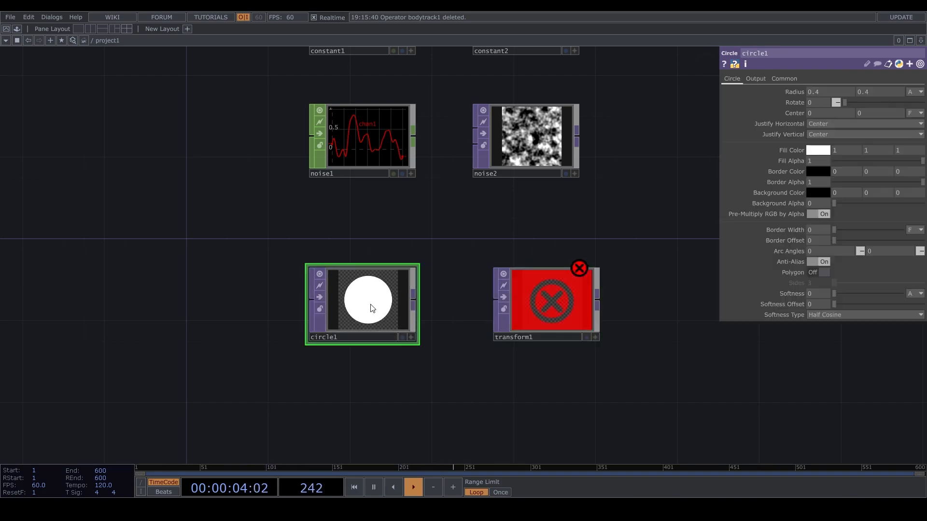
left_click_drag(448, 234, 265, 371)
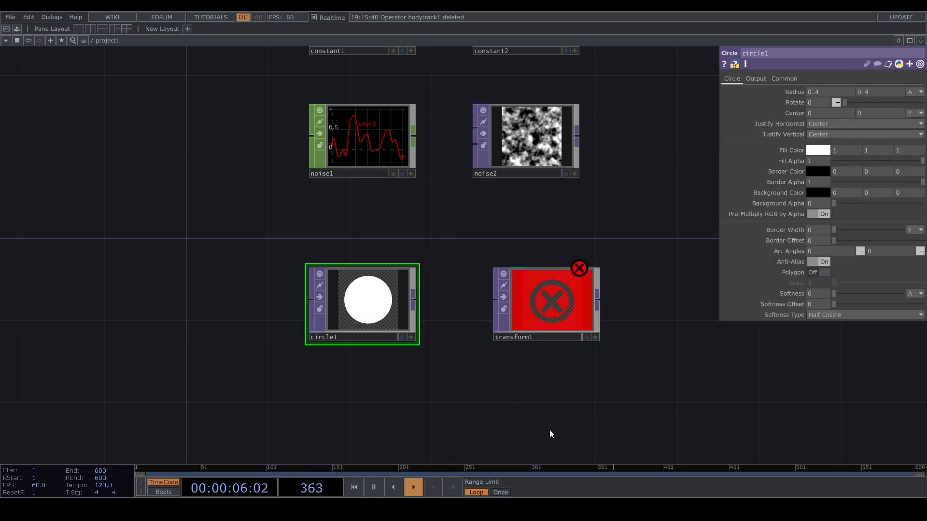
left_click(581, 288)
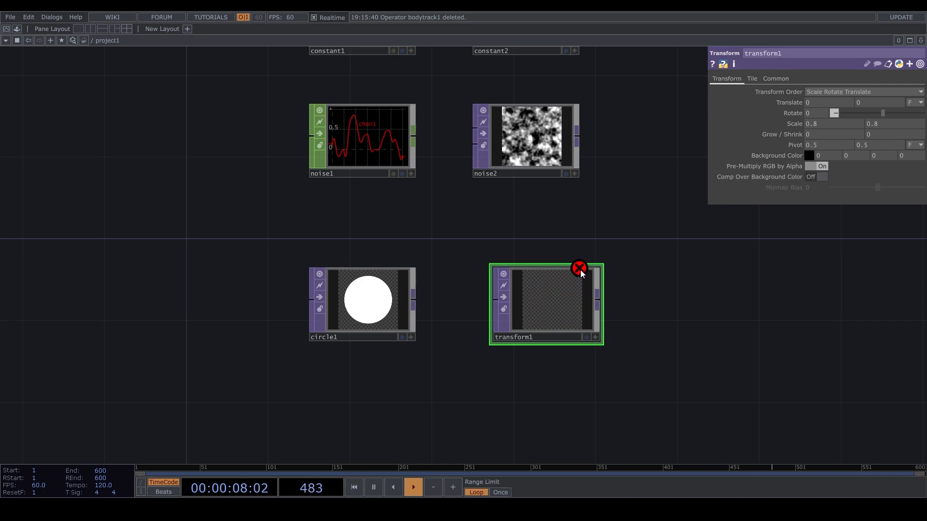
middle_click_drag(581, 282, 626, 286)
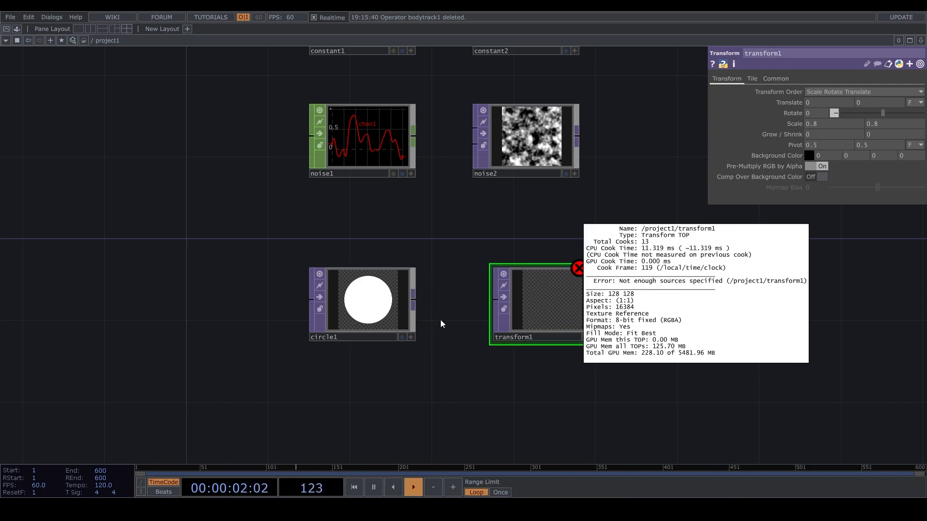
middle_click_drag(441, 407, 449, 370)
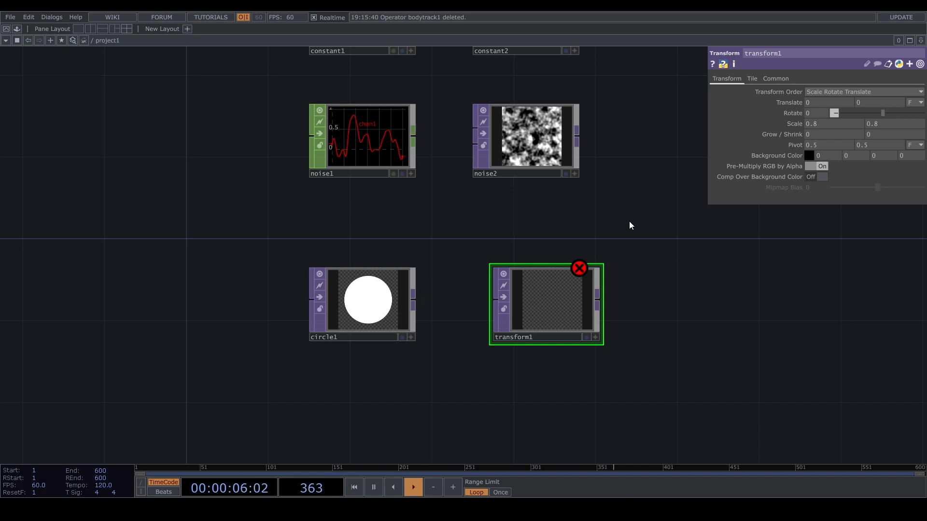
scroll(598, 276, "down", 2)
scroll(435, 309, "up", 2)
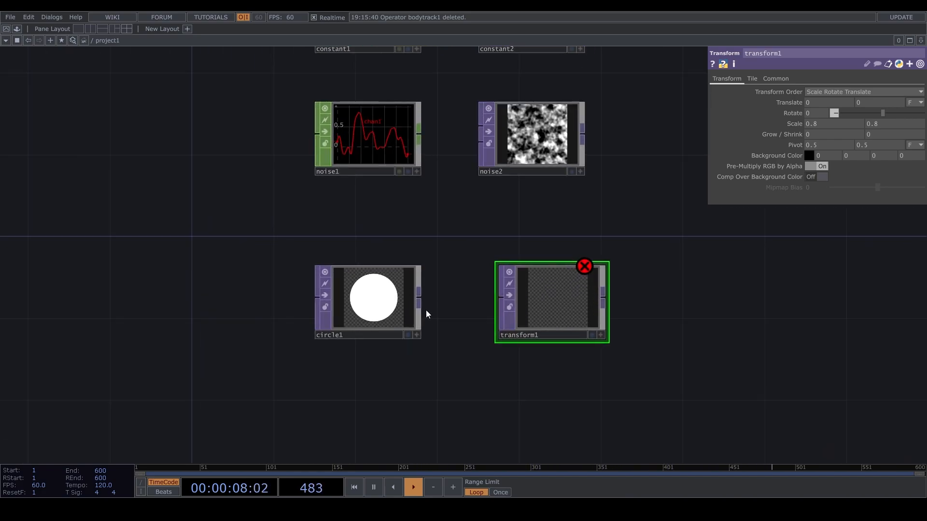
left_click_drag(424, 246, 299, 350)
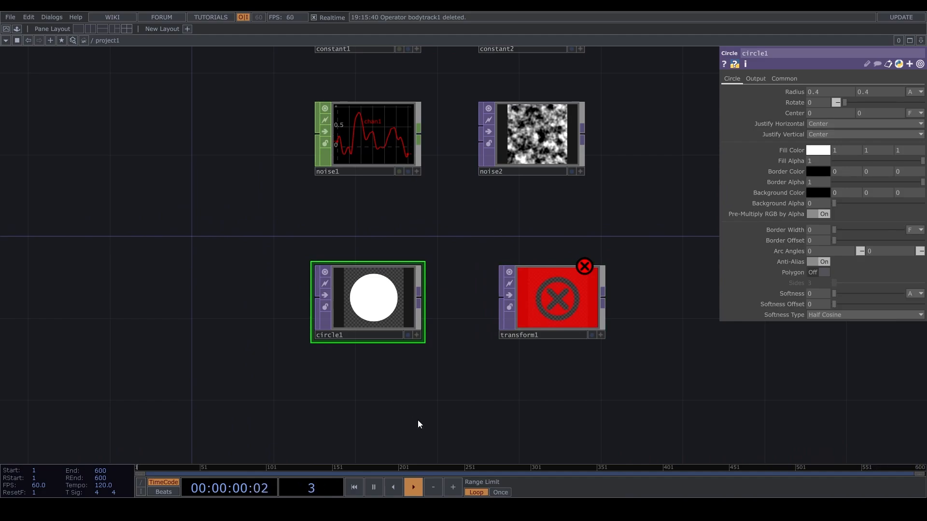
Step: Delete both circle1 and transform1 from the network
scroll(650, 337, "down", 2)
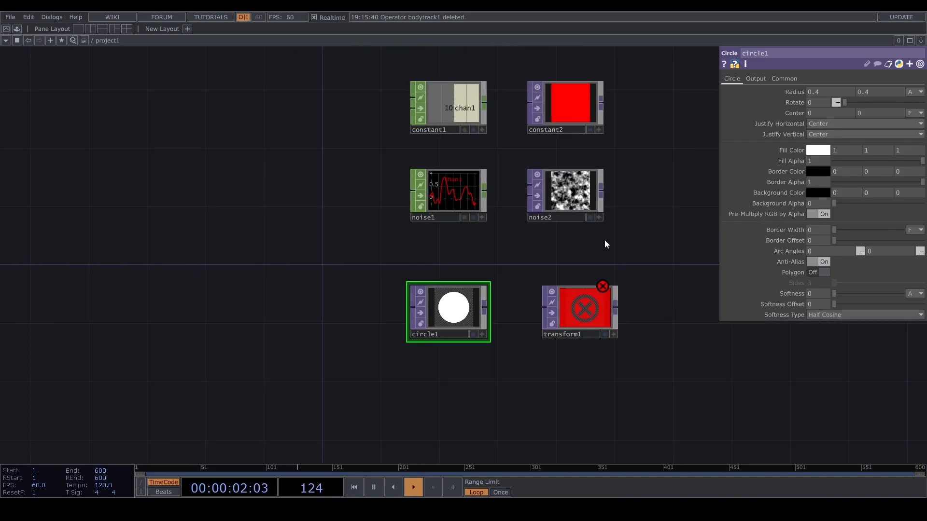
left_click_drag(630, 259, 447, 341)
key("Delete")
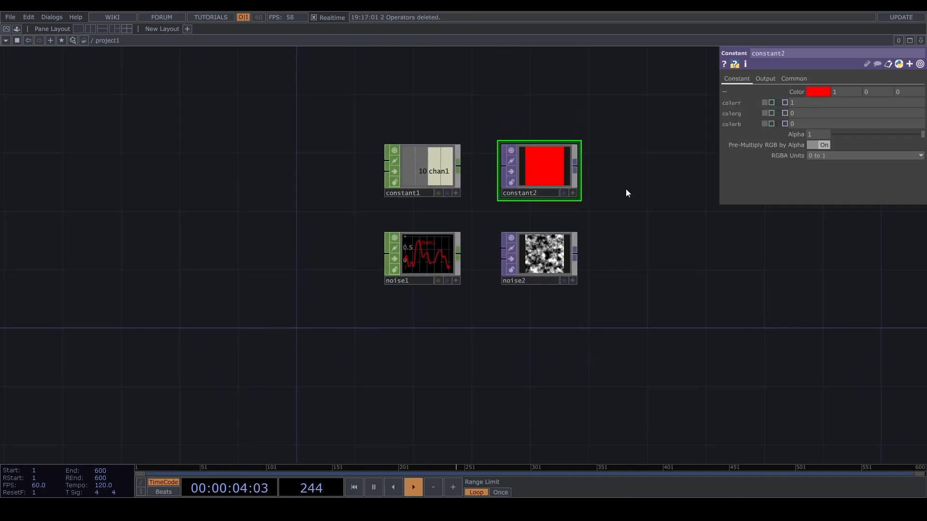
Step: Box-select all four remaining operators, then select them individually to compare the parameters of the Constant and Noise CHOPs and TOPs
left_click_drag(647, 136, 328, 361)
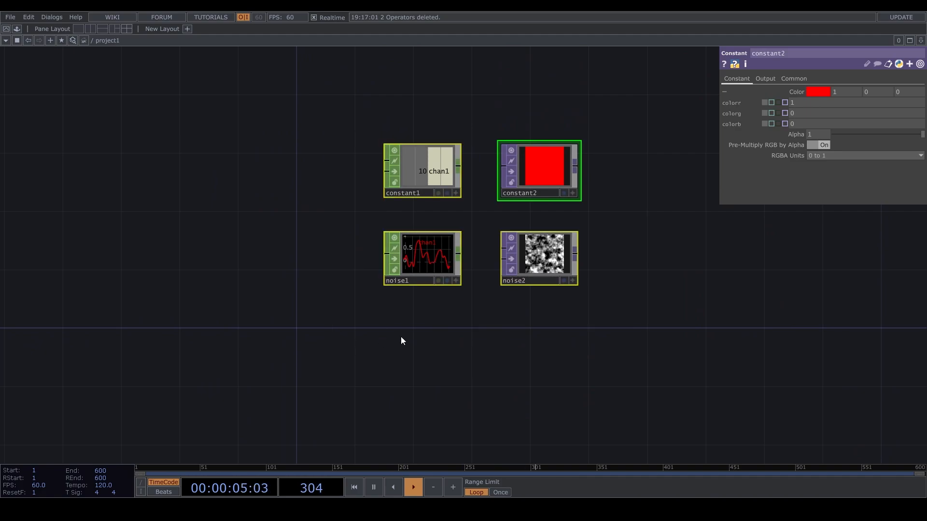
left_click(469, 333)
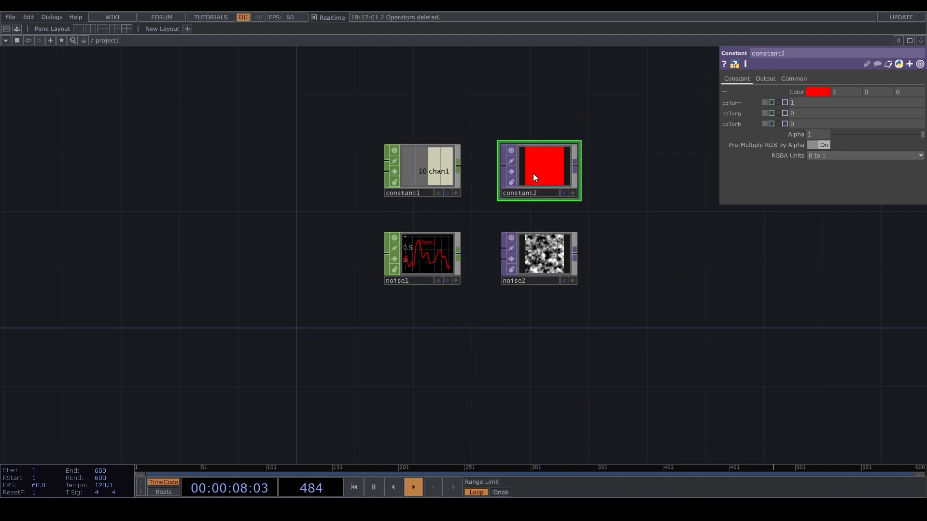
left_click(534, 248)
left_click(411, 251)
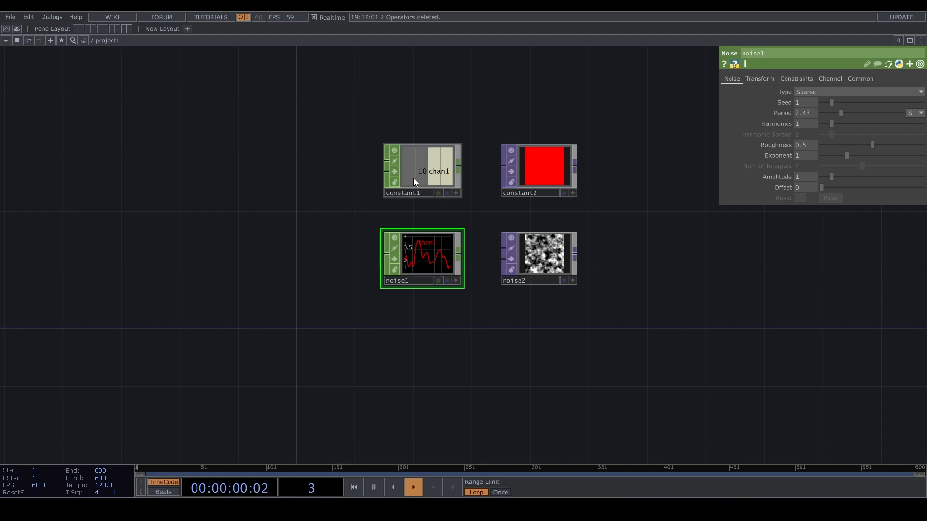
left_click(413, 178)
left_click(526, 163)
left_click(534, 246)
left_click(449, 244)
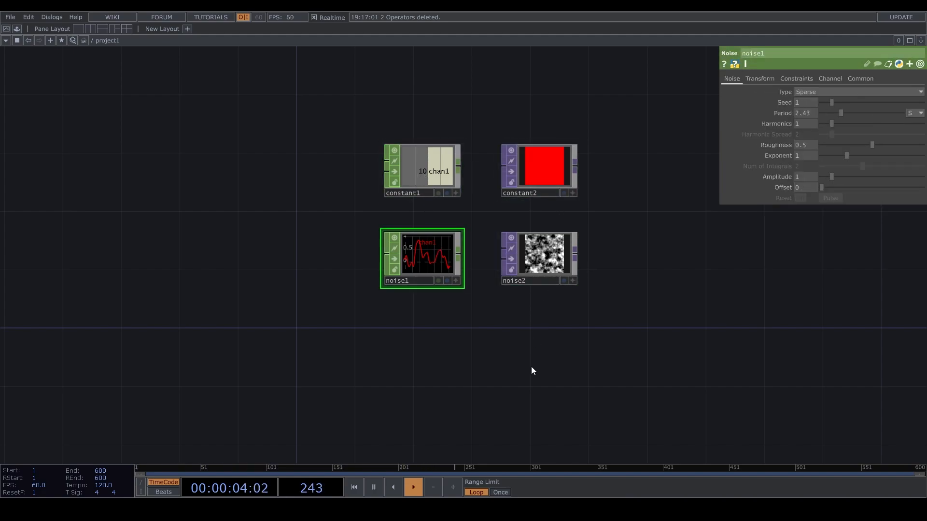
Step: Search for Circle in the TOP family and place a Circle TOP below and slightly left of noise1
left_click_drag(532, 368, 573, 306)
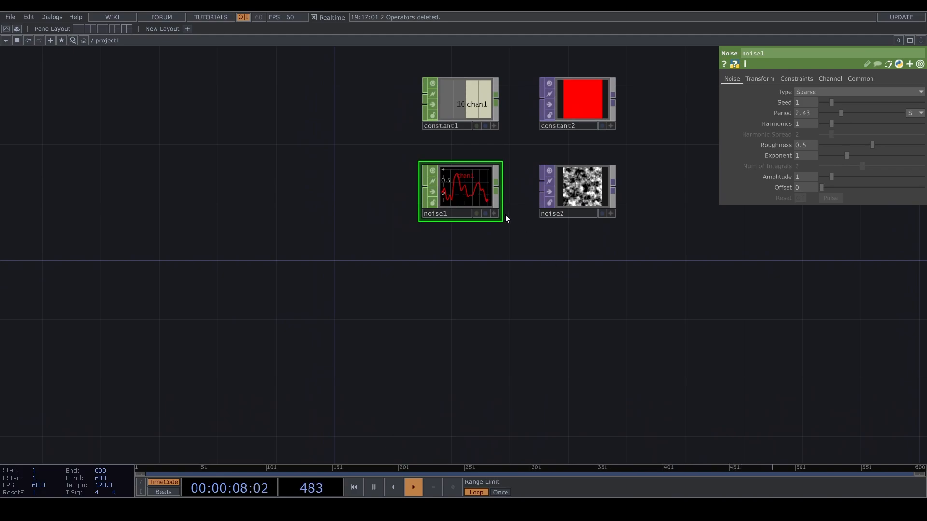
key("Tab")
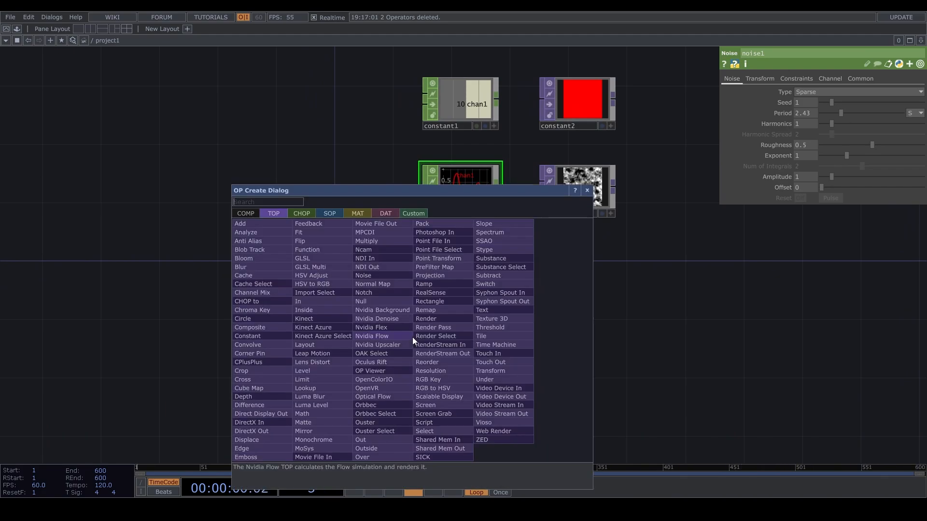
type("CIRCLE")
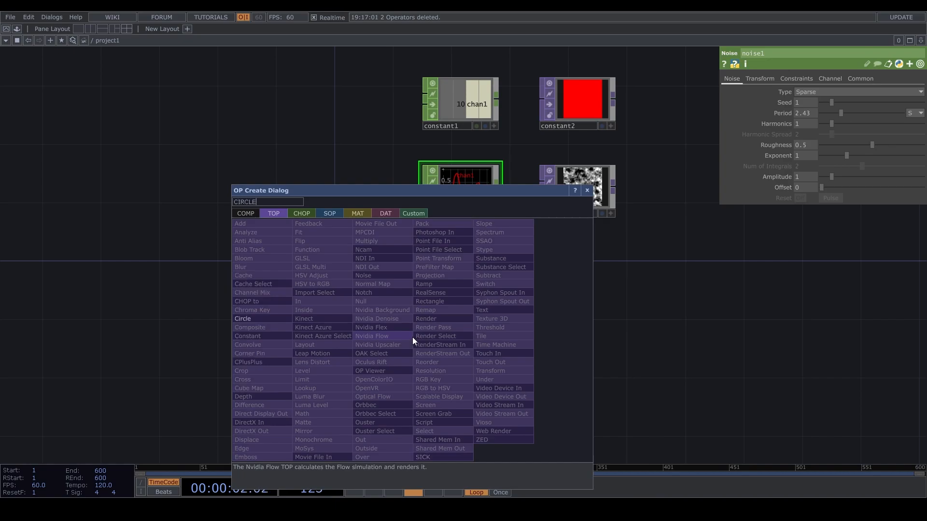
left_click(260, 320)
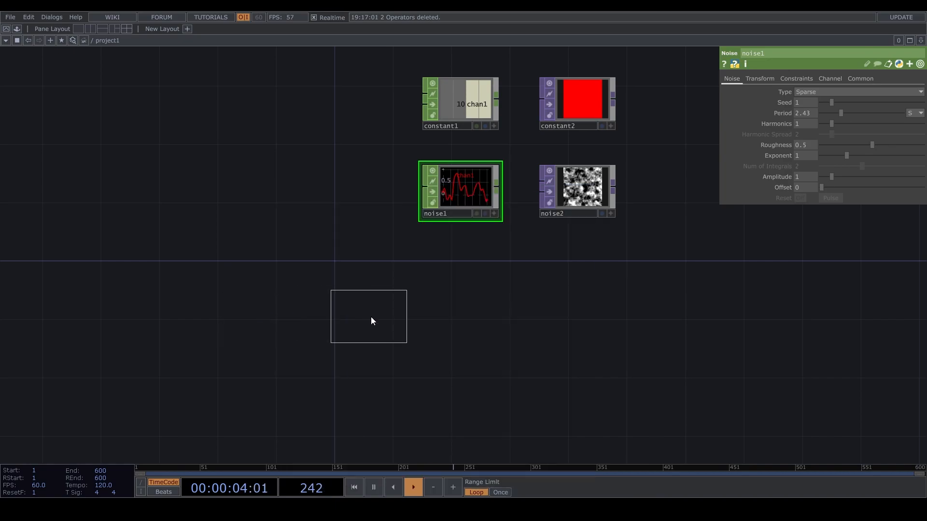
left_click(385, 313)
scroll(325, 270, "up", 4)
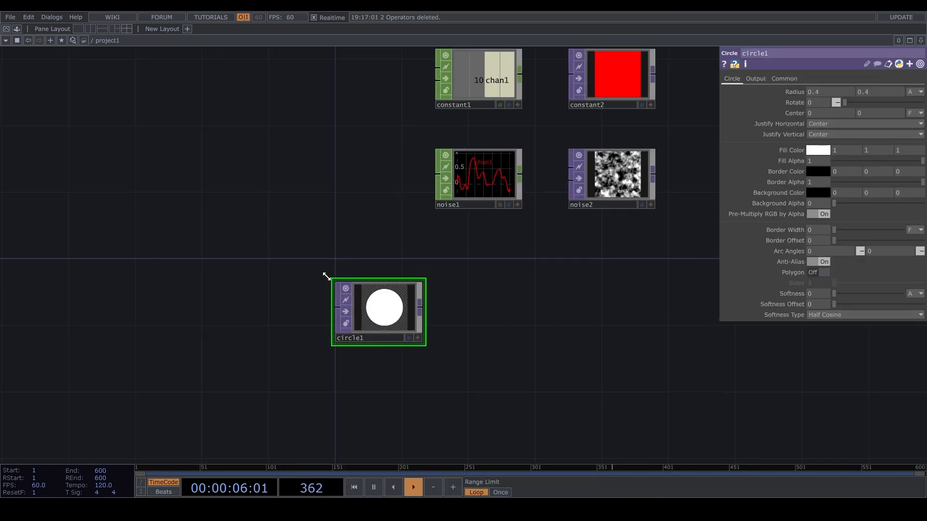
scroll(322, 285, "down", 2)
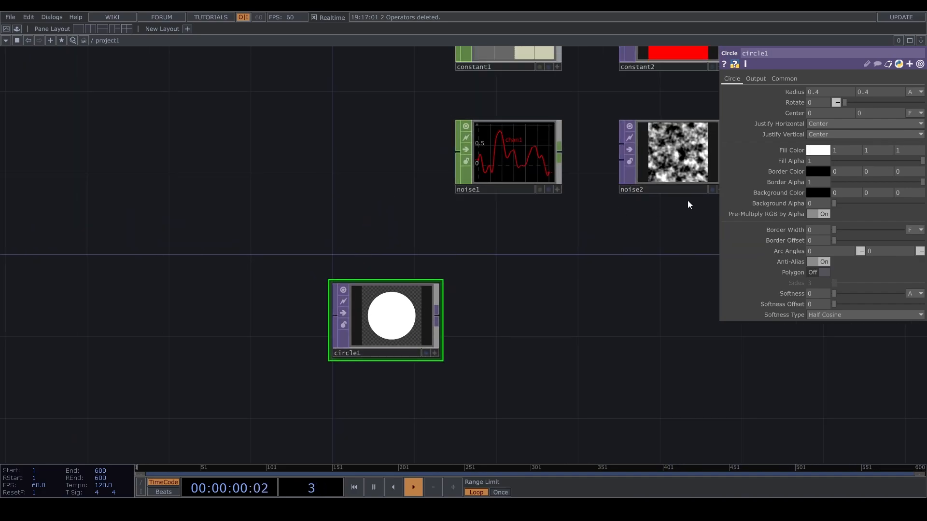
Step: Set circle1's resolution to 1280 by 1280 and check it in the operator's info
left_click(793, 79)
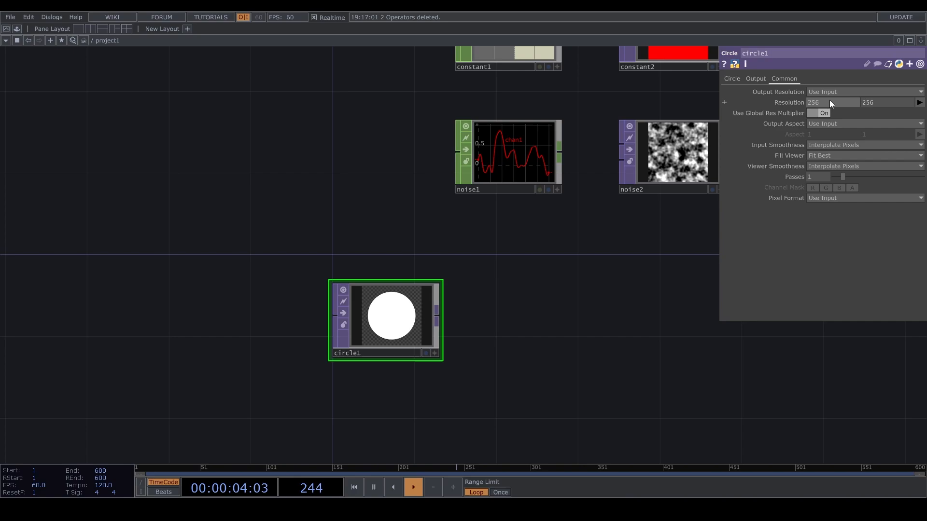
type("128")
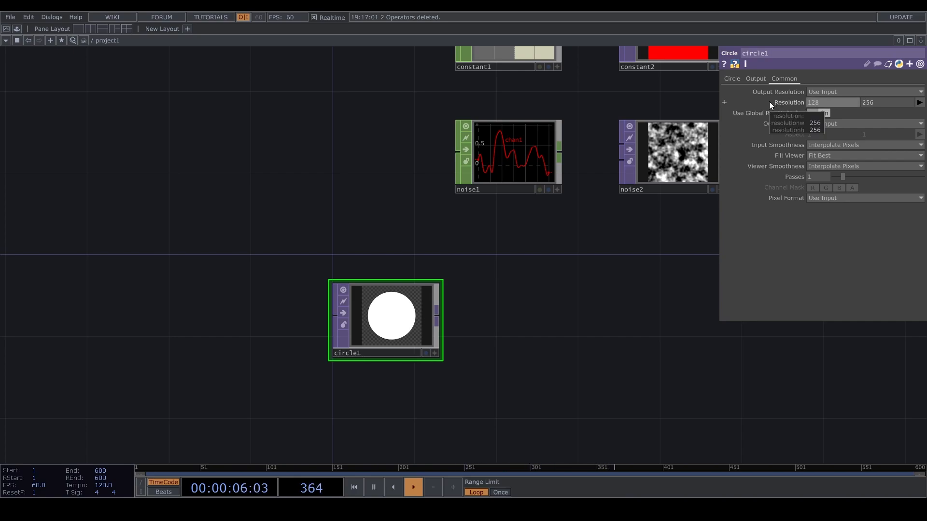
type("0")
key("Tab")
type("1280")
key("Return")
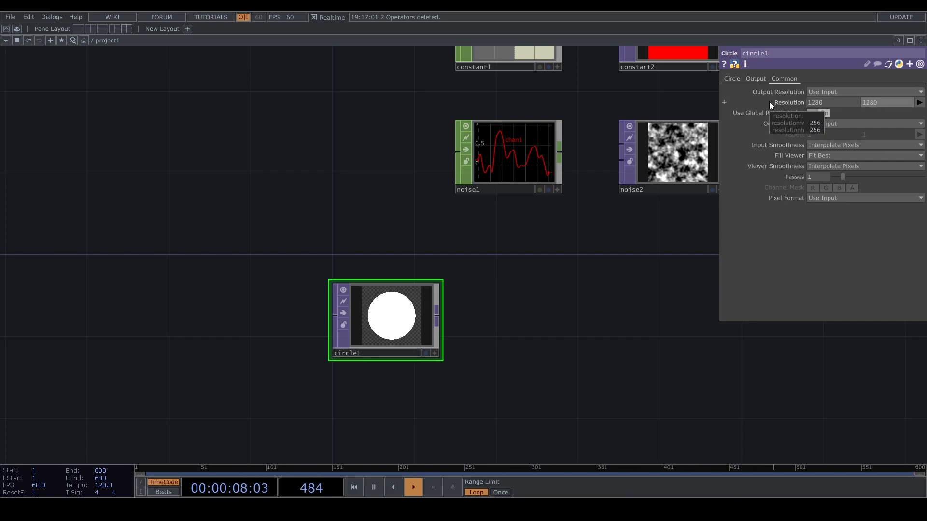
scroll(406, 316, "up", 5)
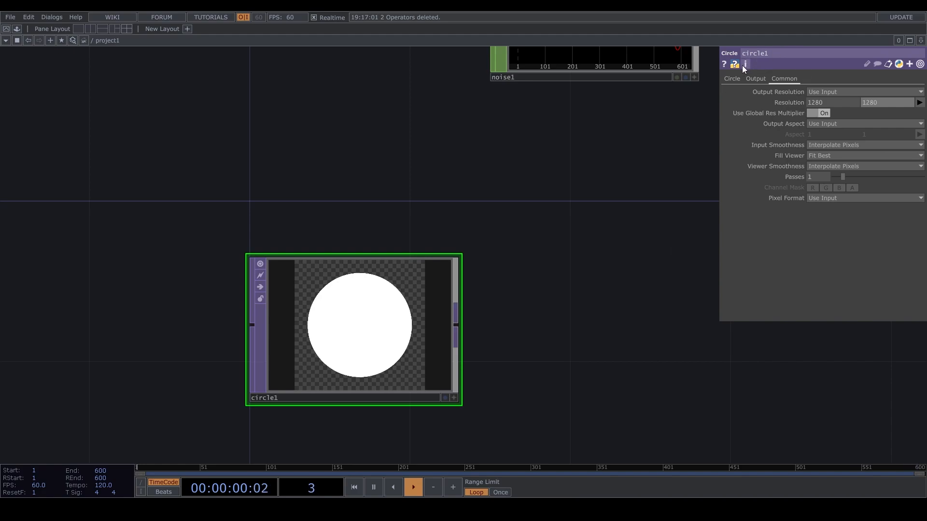
mouse_move(743, 65)
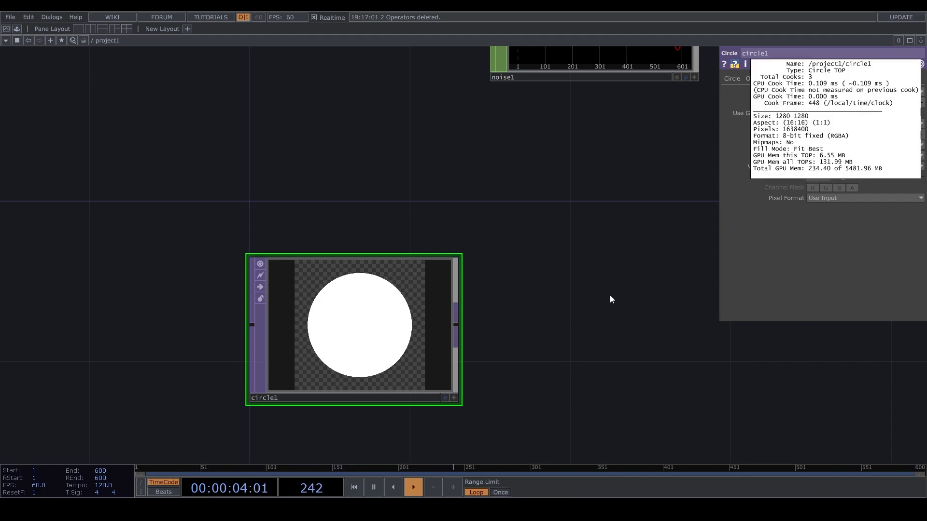
Step: Move circle1 farther down in the network, away from the Noise operators
scroll(610, 295, "down", 5)
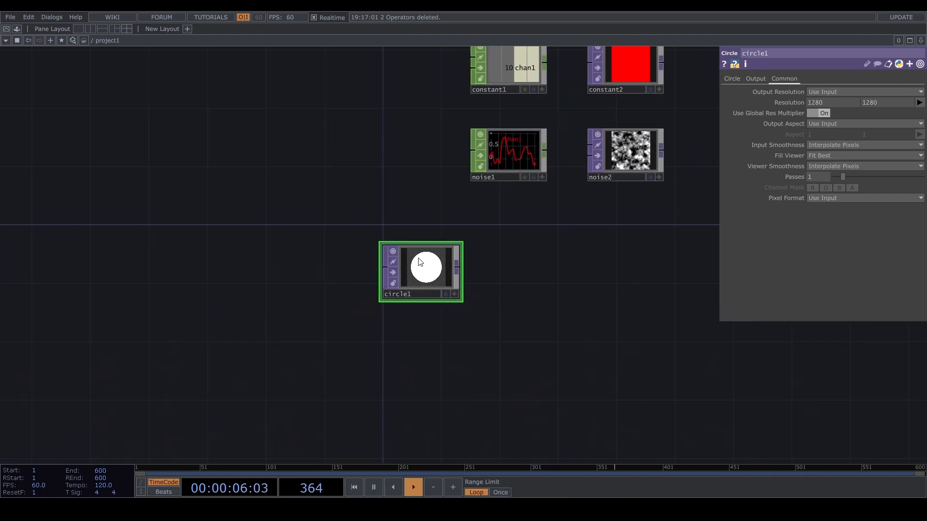
left_click_drag(416, 268, 422, 292)
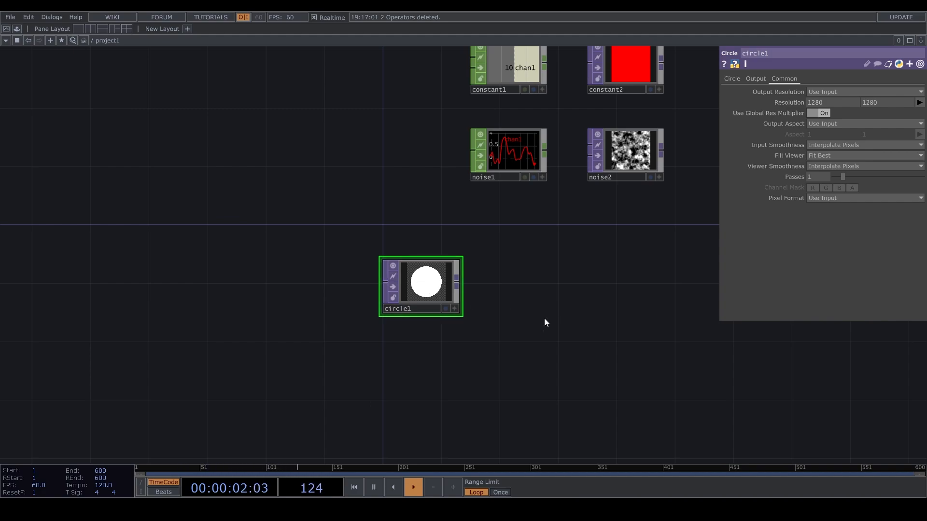
left_click_drag(445, 297, 439, 328)
Step: Place a Transform TOP to the right of circle1 and connect circle1's output to its input
scroll(494, 332, "up", 1)
scroll(494, 336, "up", 3)
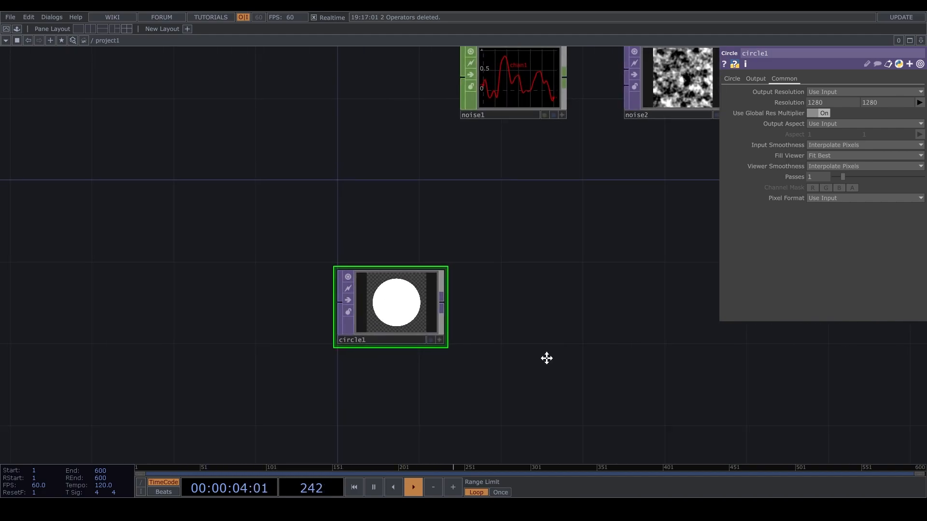
left_click_drag(546, 357, 387, 351)
key("Tab")
type("TR")
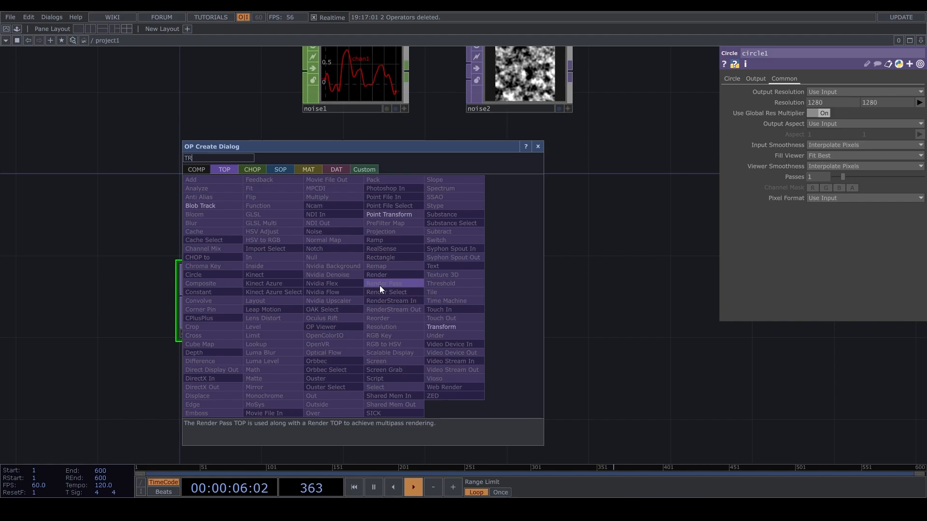
left_click(456, 328)
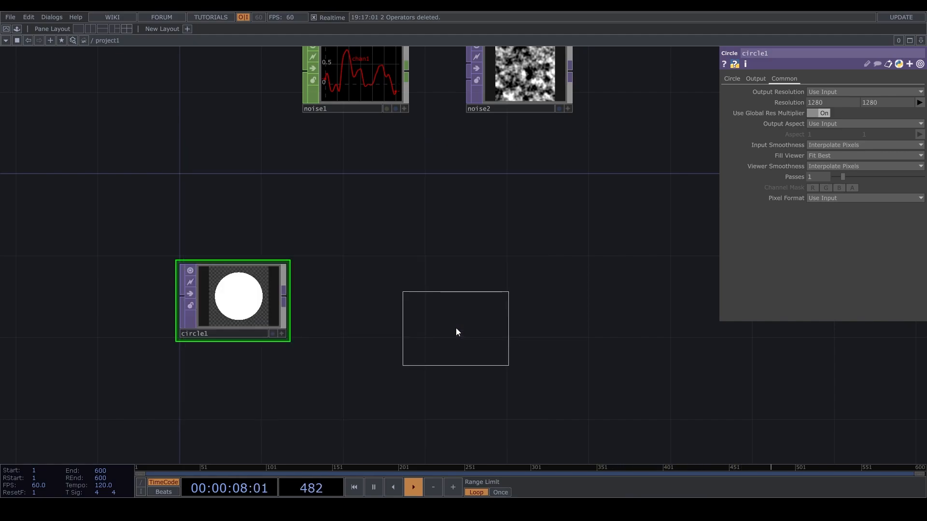
left_click(394, 301)
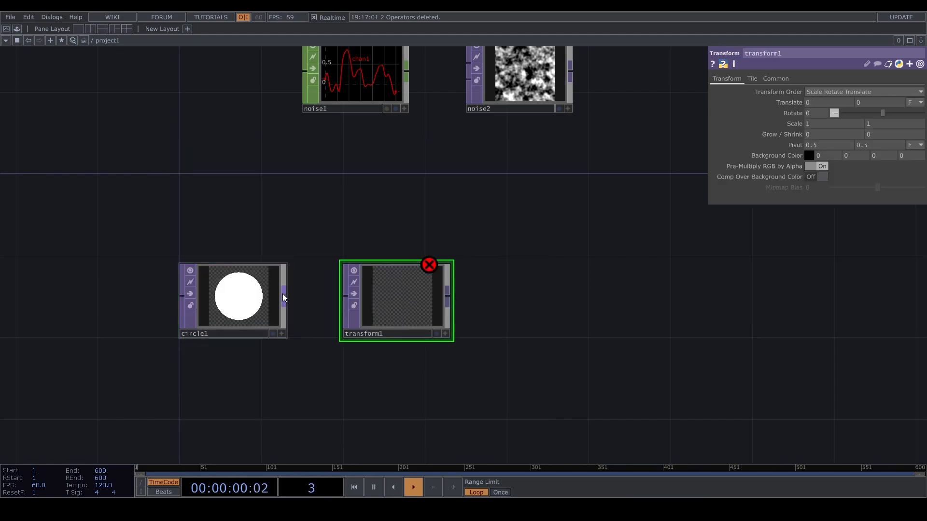
left_click_drag(284, 294, 341, 314)
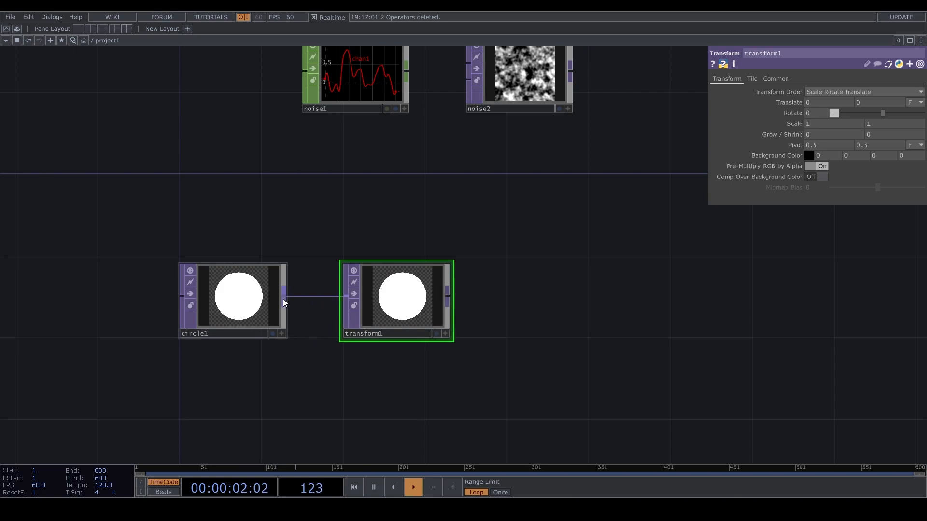
left_click_drag(282, 299, 344, 297)
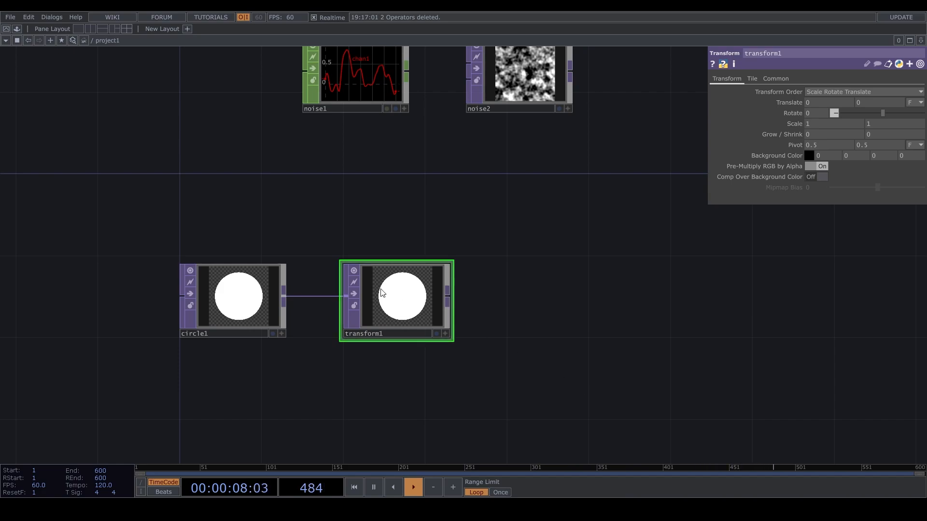
Step: Reduce transform1's scale to 0.2 in both X and Y
left_click(786, 126)
left_click(785, 125)
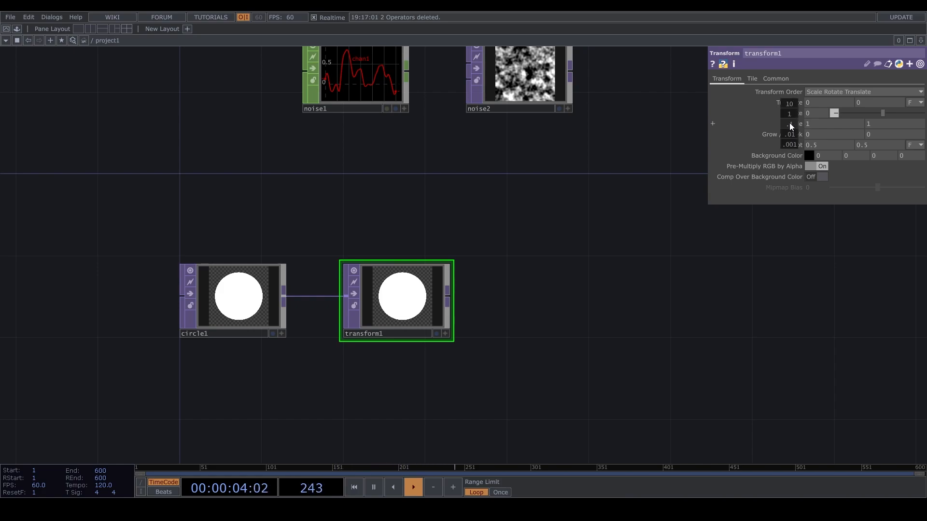
middle_click_drag(789, 123, 786, 105)
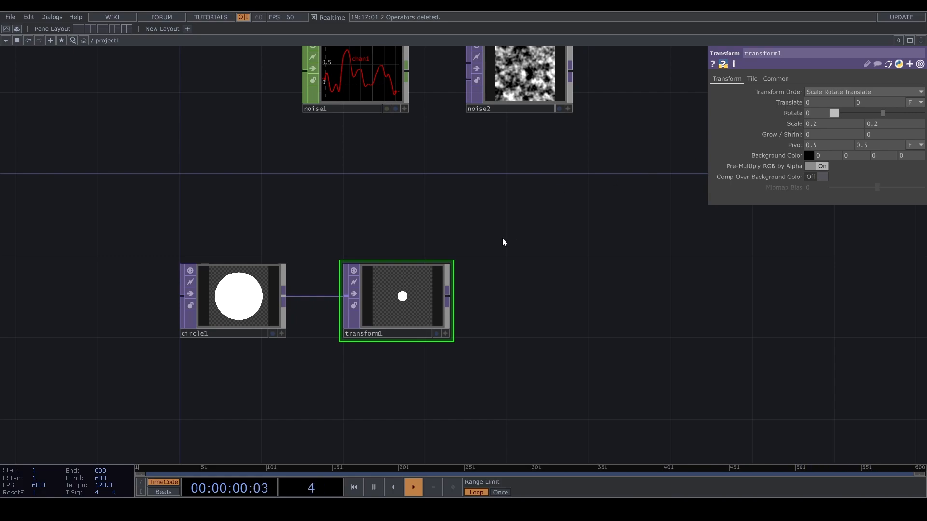
scroll(482, 270, "up", 2)
scroll(505, 223, "up", 2)
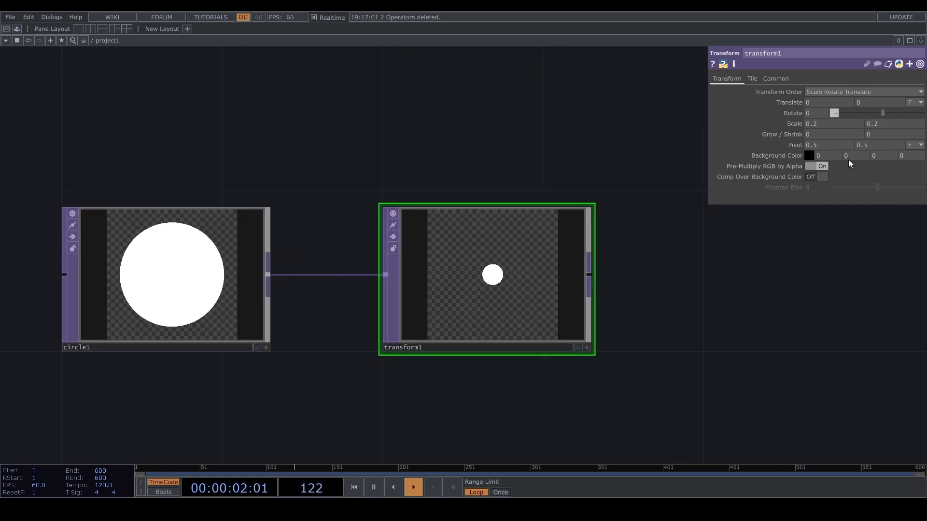
Step: Try different X translate values on transform1 and return the value to 0
mouse_move(835, 100)
middle_mouse_down()
mouse_move(816, 93)
mouse_move(849, 84)
mouse_move(821, 85)
mouse_move(842, 86)
mouse_move(834, 87)
middle_mouse_up()
scroll(596, 176, "down", 3)
left_click_drag(597, 177, 591, 198)
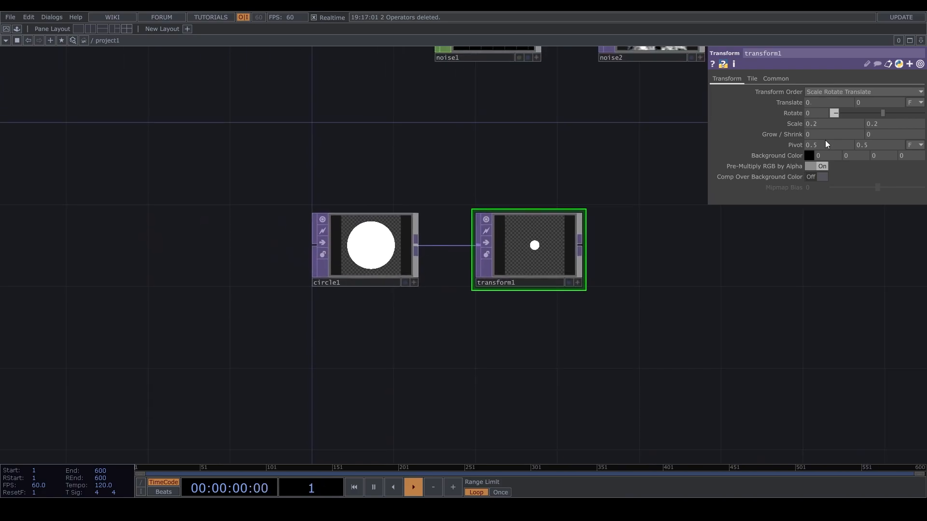
mouse_move(824, 104)
middle_mouse_down()
mouse_move(824, 85)
mouse_move(828, 104)
middle_mouse_up()
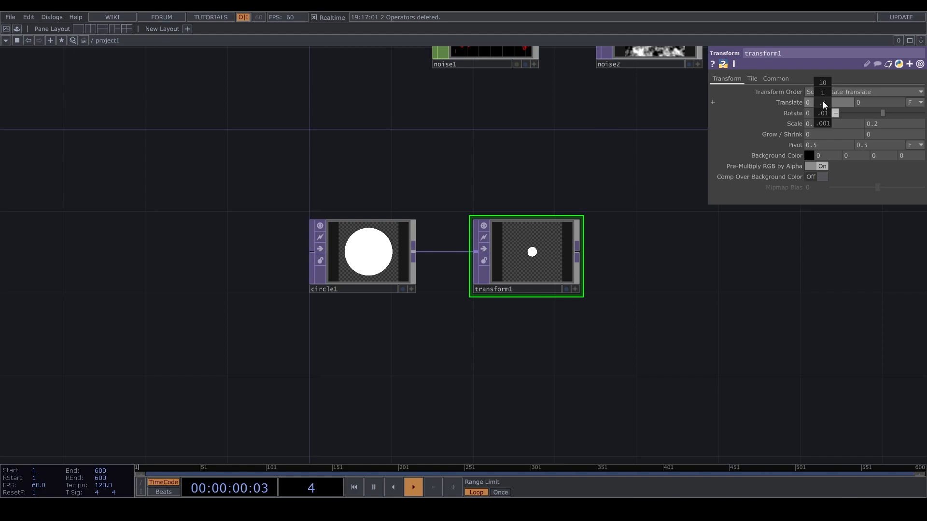
middle_click_drag(819, 105, 820, 84)
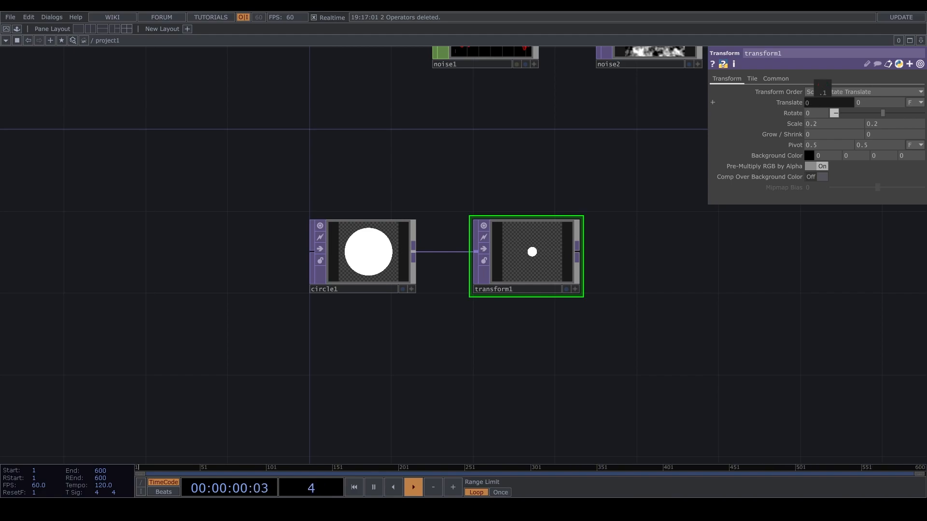
middle_click_drag(822, 91, 824, 106)
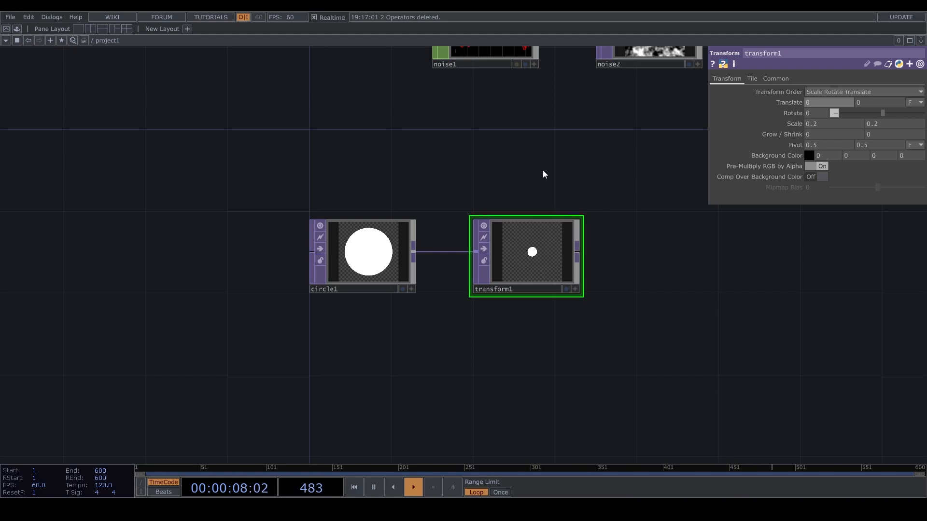
Step: Select circle1 and transform1 together and move them slightly farther down in the network
left_click_drag(553, 176, 381, 317)
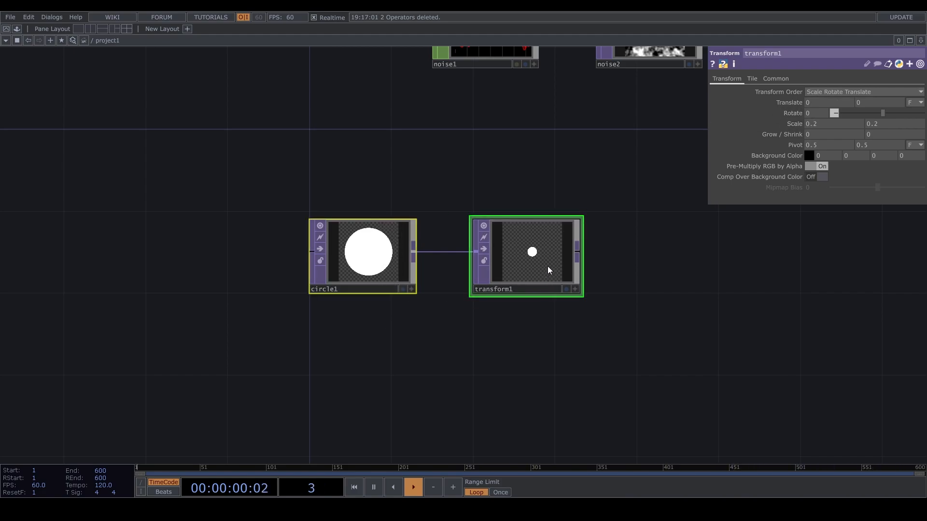
left_click_drag(548, 267, 541, 305)
left_click(568, 233)
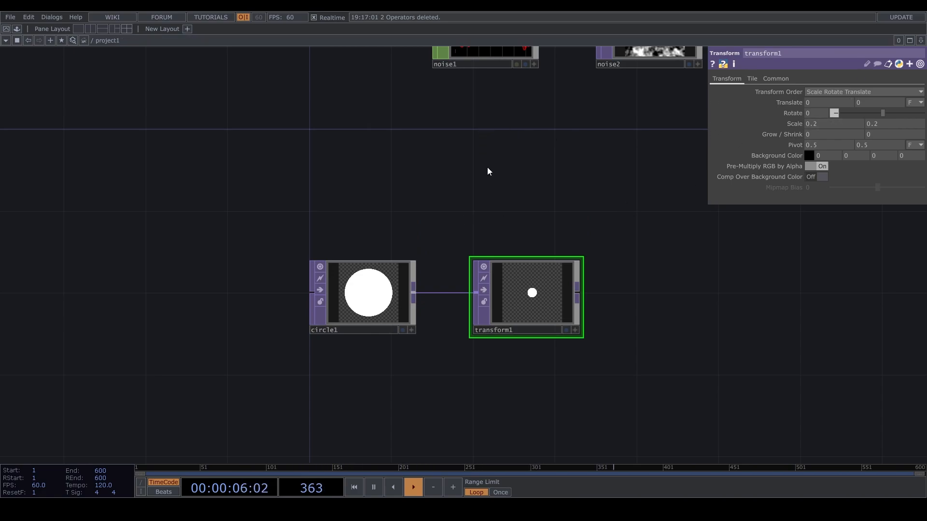
Step: Search for LFO and place an LFO CHOP directly above transform1
key("Tab")
type("LFO")
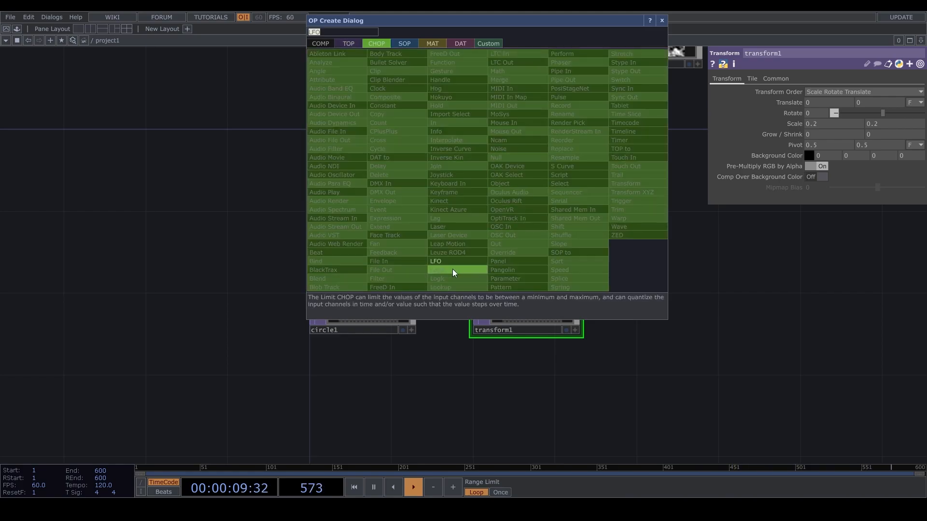
left_click(452, 268)
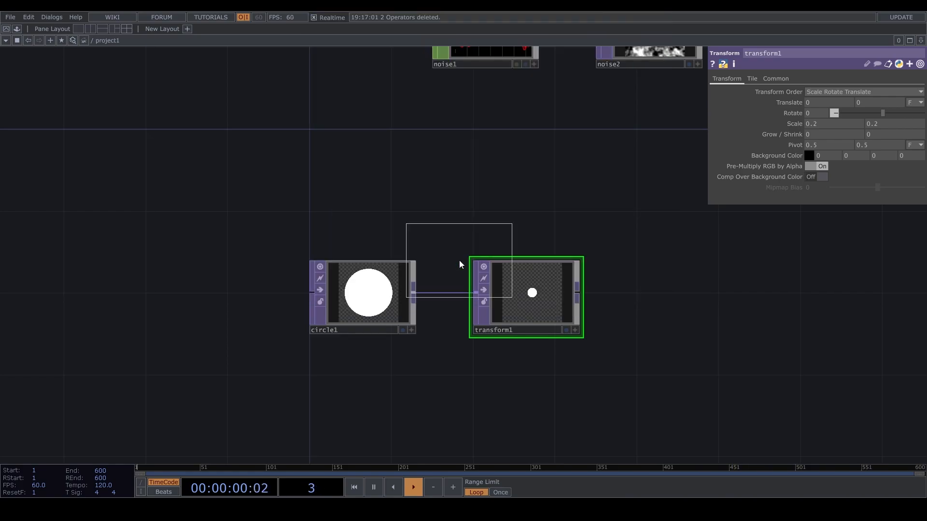
left_click(531, 195)
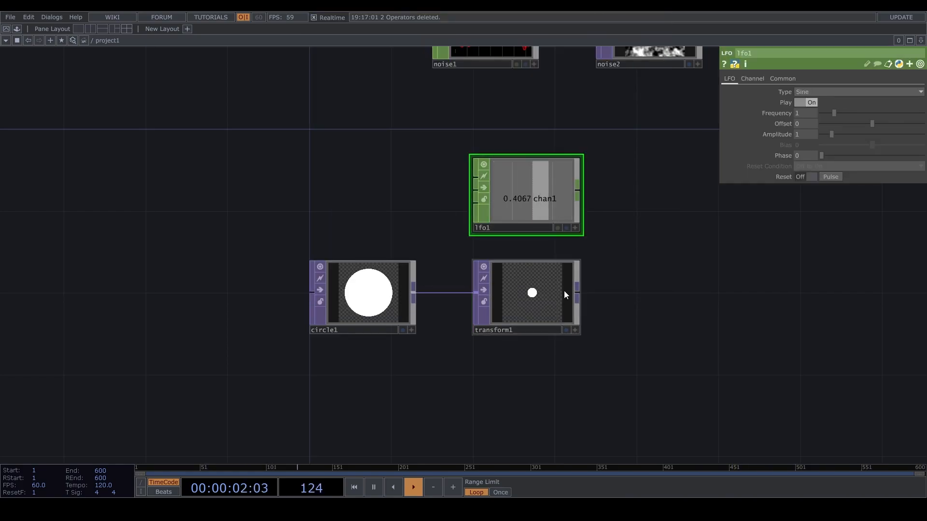
Step: Try an amplitude of 2 on lfo1
scroll(560, 181, "up", 5)
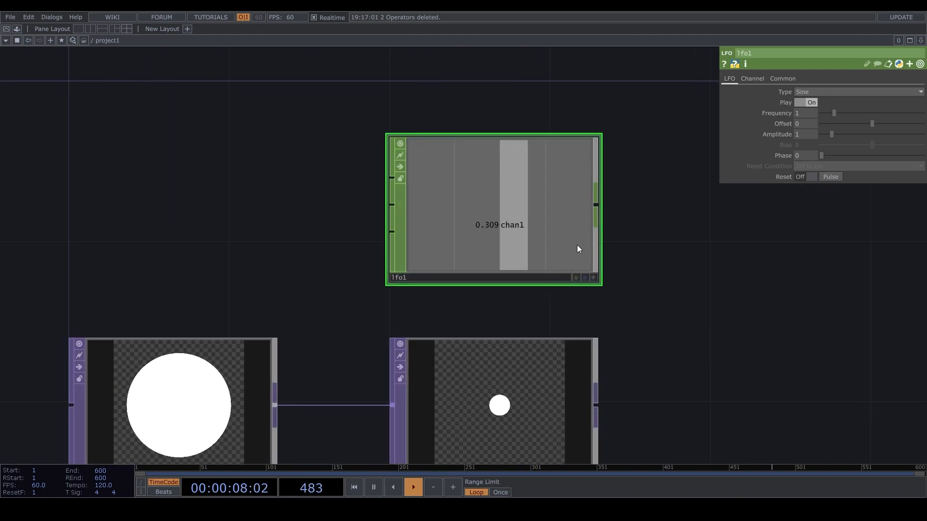
left_click(812, 132)
type("2")
key("Return")
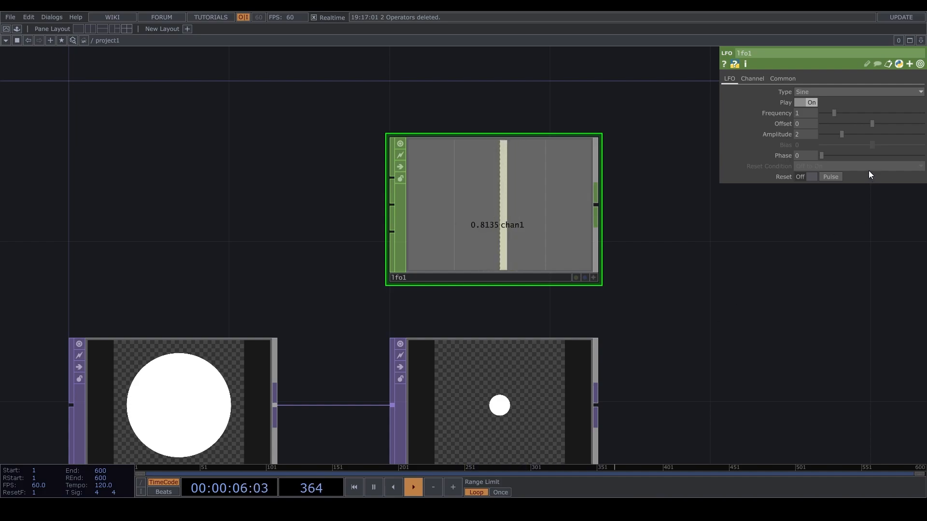
Step: Set lfo1's amplitude to 0.5
left_click(813, 134)
type("0.5")
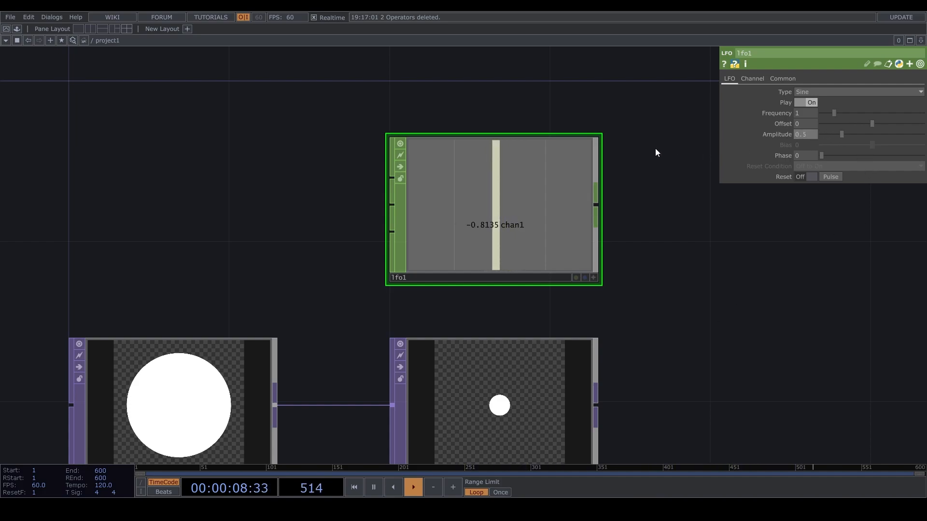
key("Return")
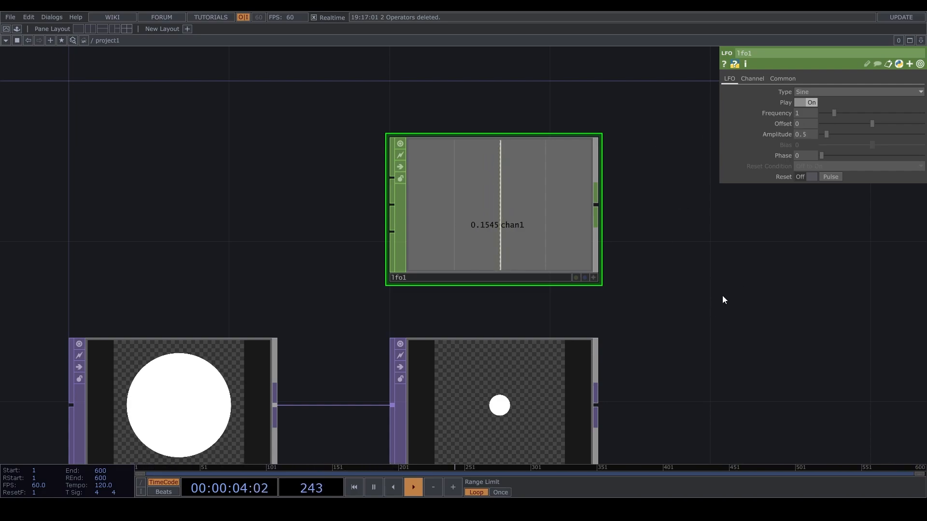
Step: Try linking lfo1's chan1 to transform1's X translate as a CHOP reference and undo the link and viewer activation
left_click_drag(722, 296, 752, 302)
left_click(534, 390)
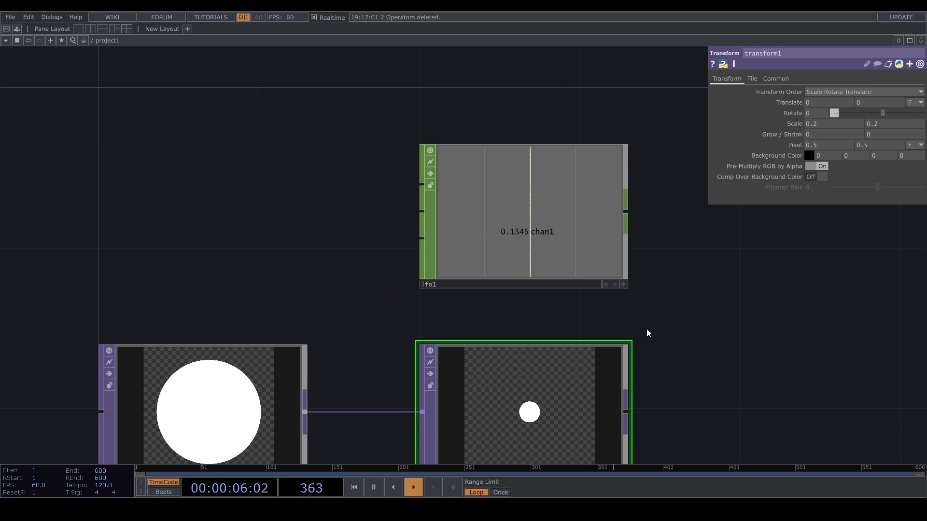
left_click(622, 284)
left_click_drag(493, 182, 822, 101)
left_click(833, 92)
scroll(770, 318, "down", 3)
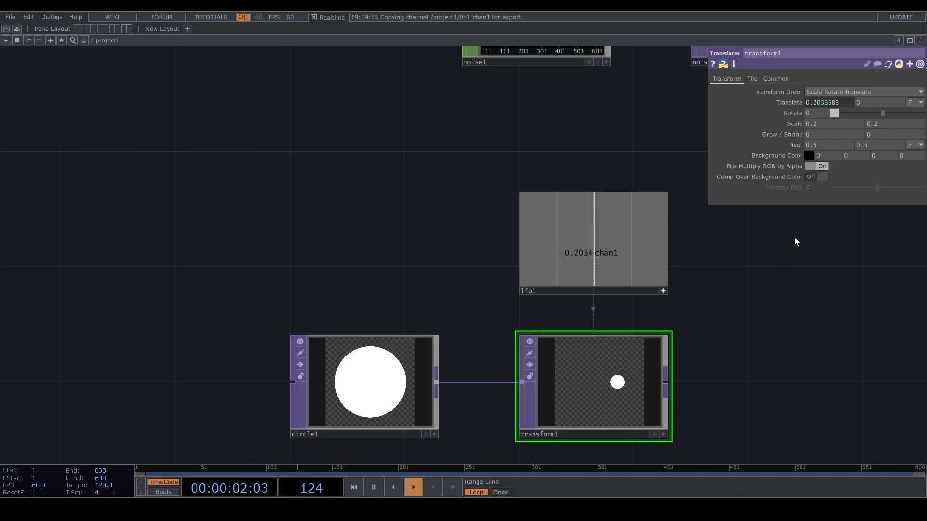
key("ctrl+z")
key("ctrl+z")
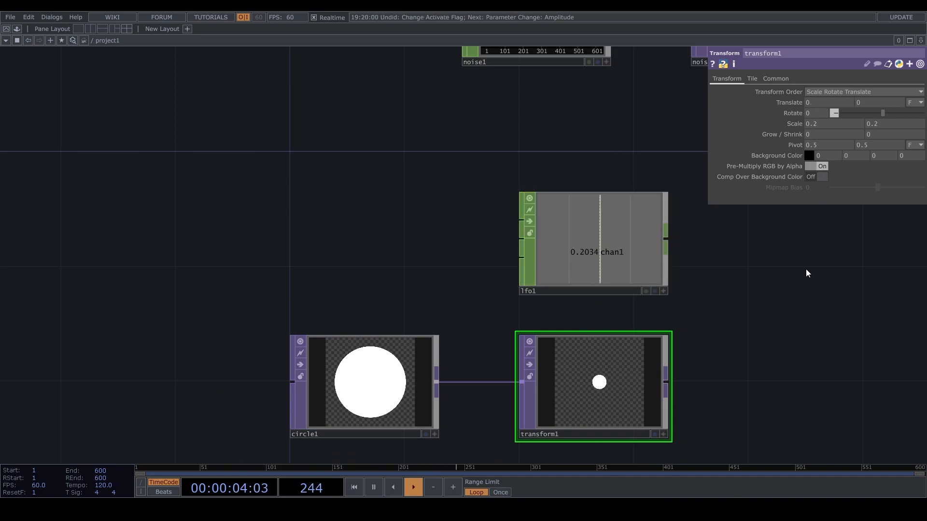
Step: Activate lfo1's viewer, link chan1 to transform1's X translate as a CHOP reference, and deactivate the viewer
left_click(642, 235)
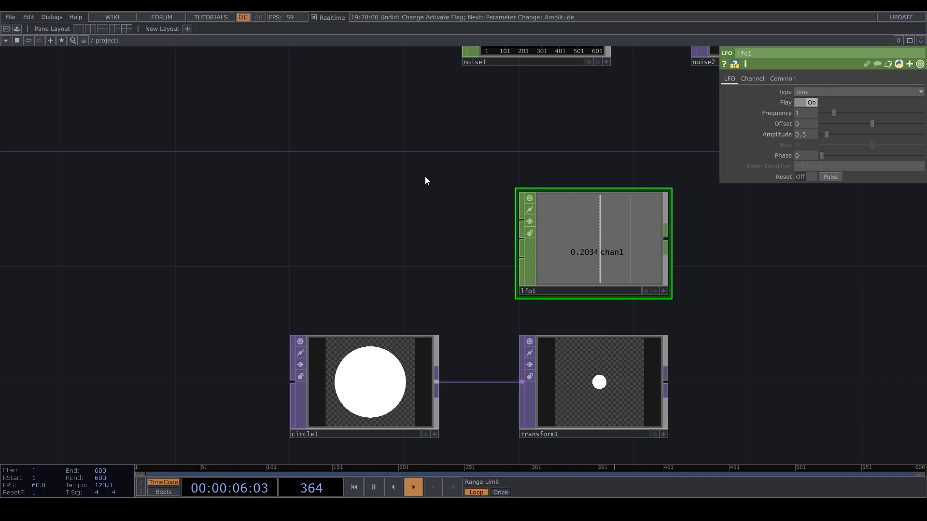
left_click(664, 291)
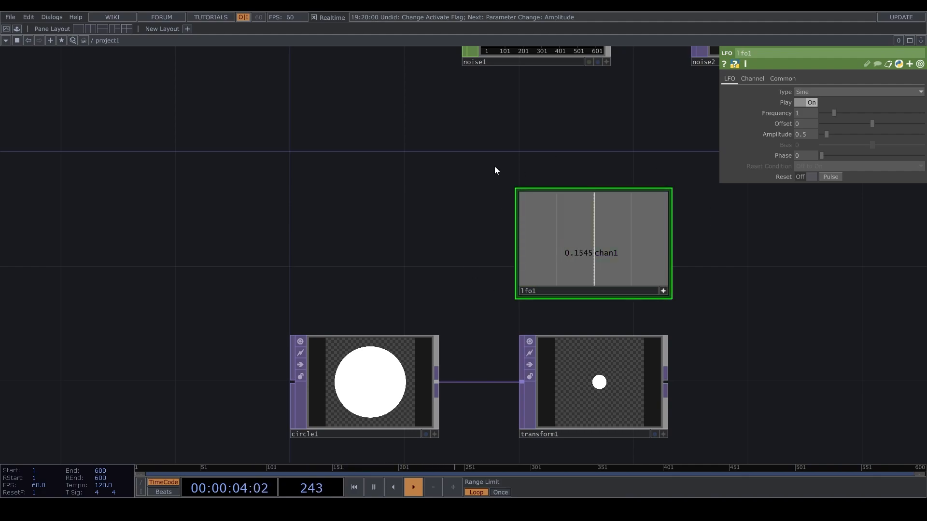
left_click(615, 384)
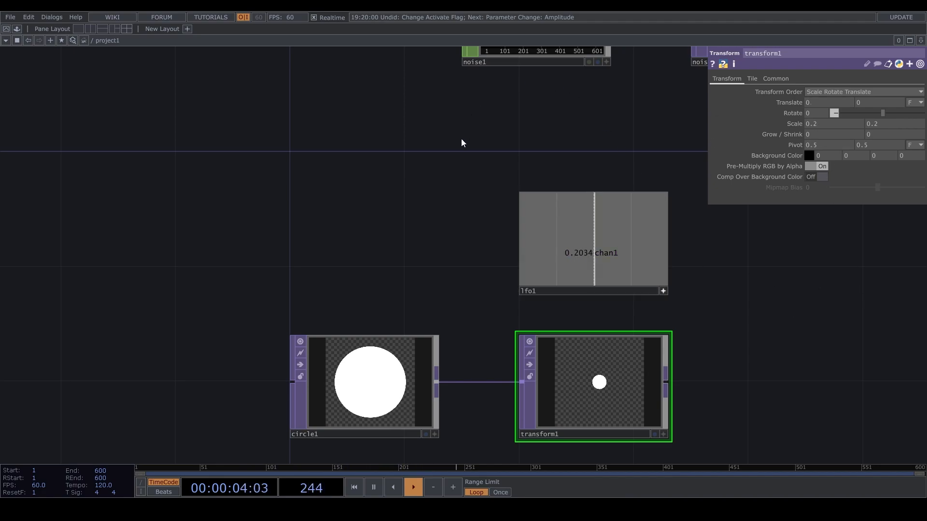
left_click_drag(588, 225, 820, 103)
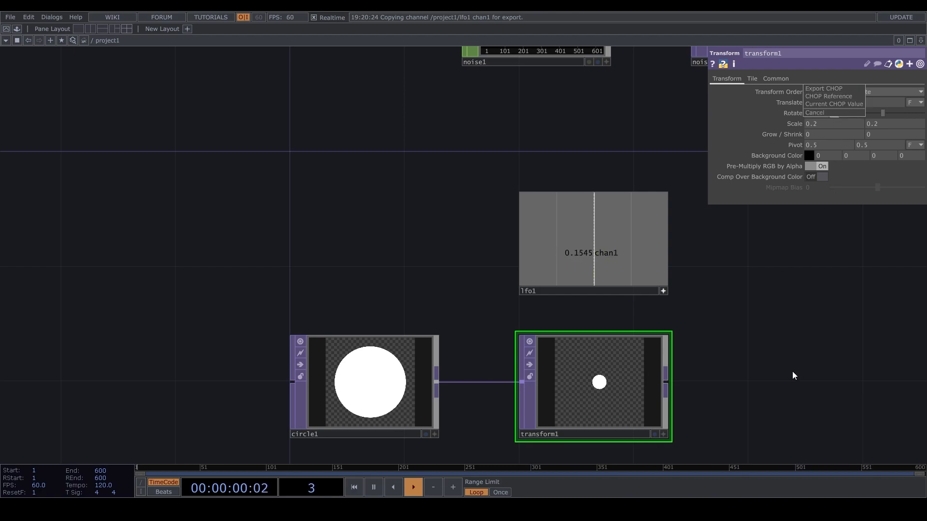
left_click(836, 94)
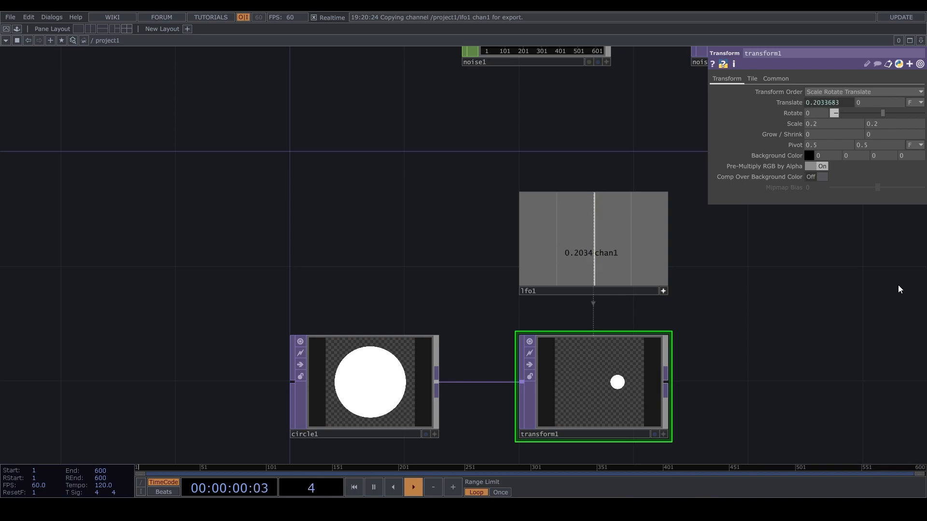
left_click(663, 292)
Step: Select lfo1 and transform1 alternately to compare the LFO's parameters with the linked Translate value
left_click_drag(668, 235, 468, 375)
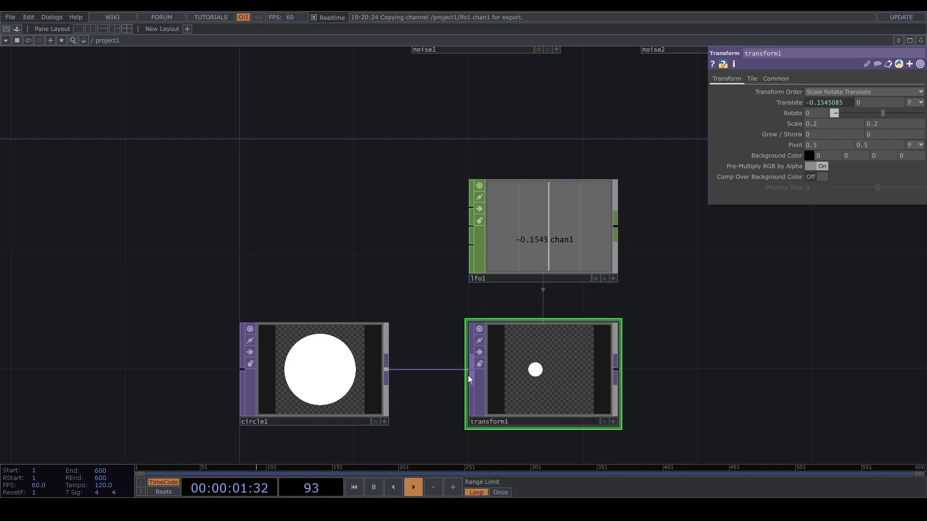
left_click(554, 200)
left_click(539, 384)
left_click(560, 265)
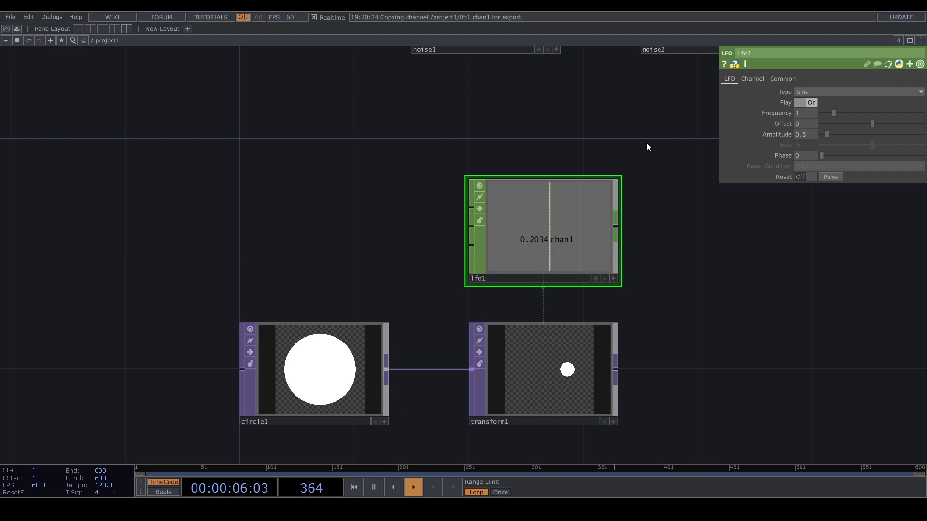
left_click_drag(637, 149, 443, 305)
left_click_drag(672, 306, 456, 446)
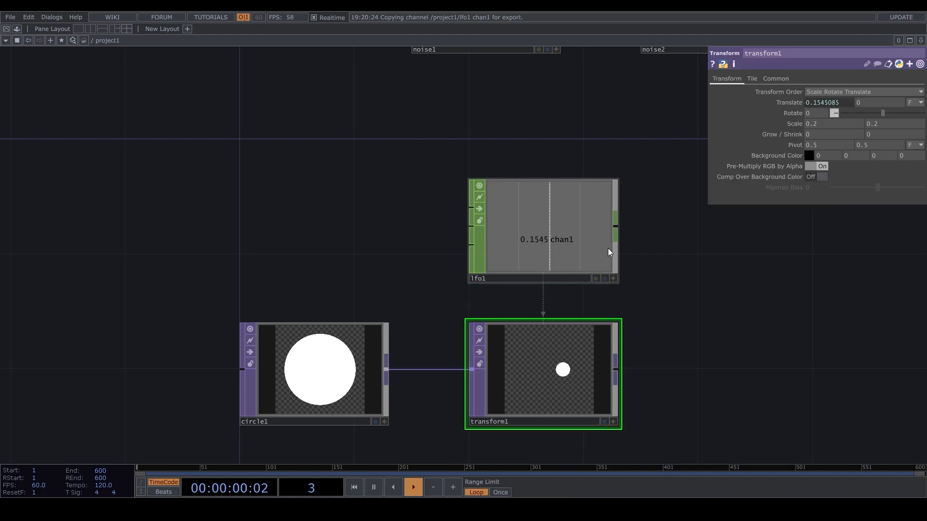
left_click_drag(635, 152, 454, 300)
left_click(457, 297)
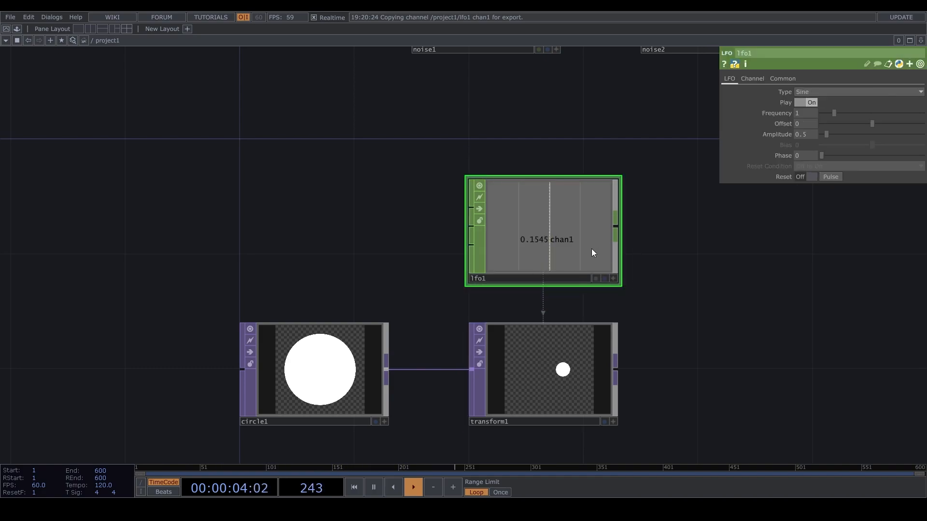
left_click_drag(480, 428, 460, 435)
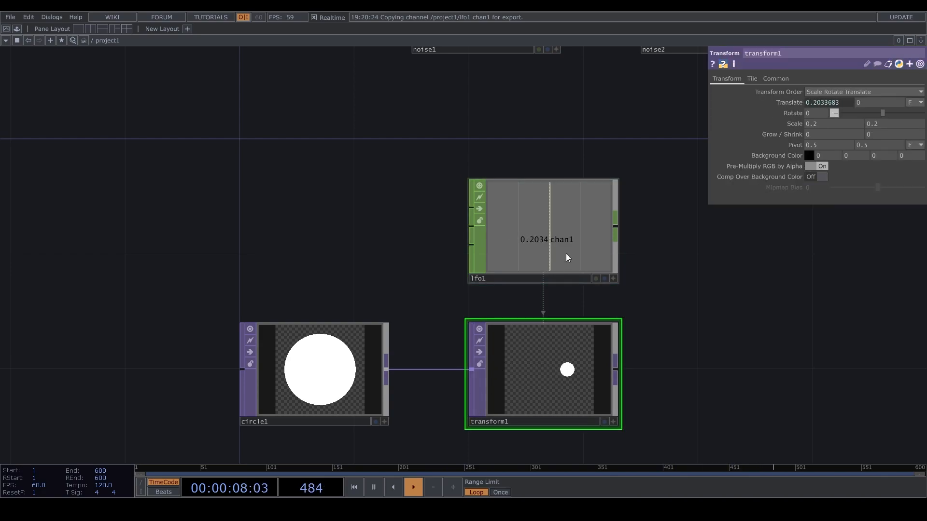
Step: Review the channel link between lfo1 and transform1's Translate parameter, briefly activating lfo1's viewer
left_click(579, 238)
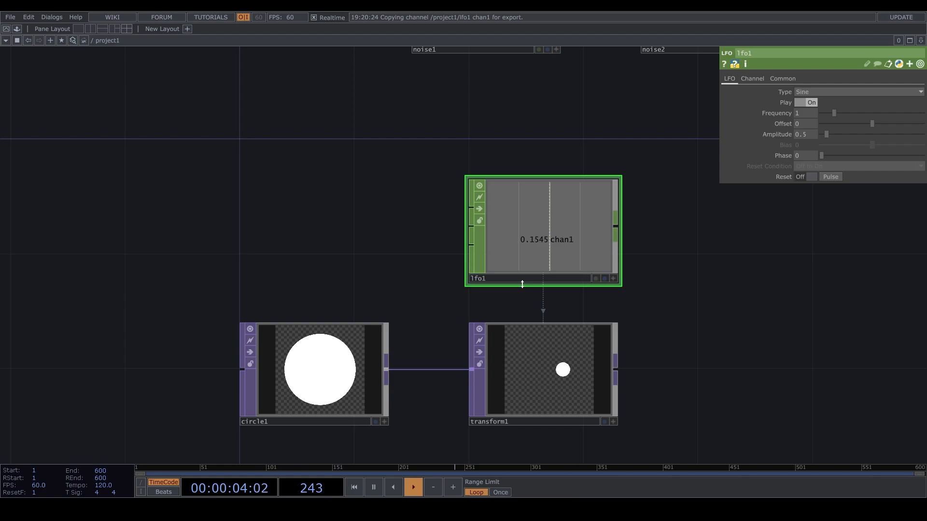
left_click(553, 350)
left_click_drag(587, 235, 518, 239)
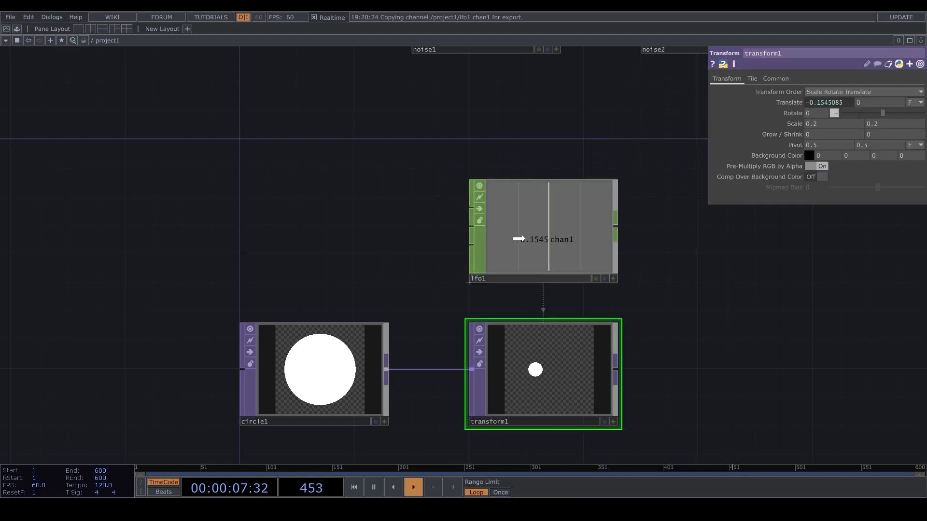
left_click(615, 279)
left_click(613, 279)
left_click(588, 323)
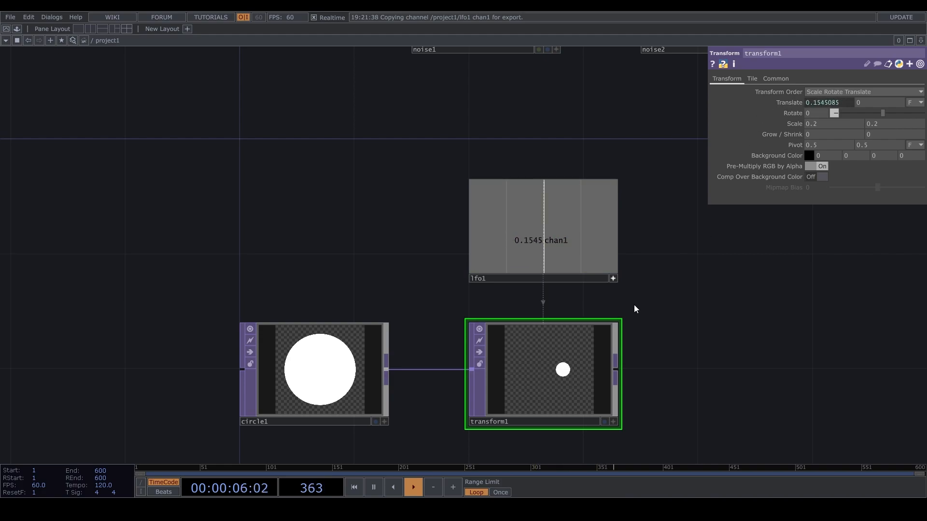
scroll(734, 289, "down", 1)
scroll(733, 288, "down", 3)
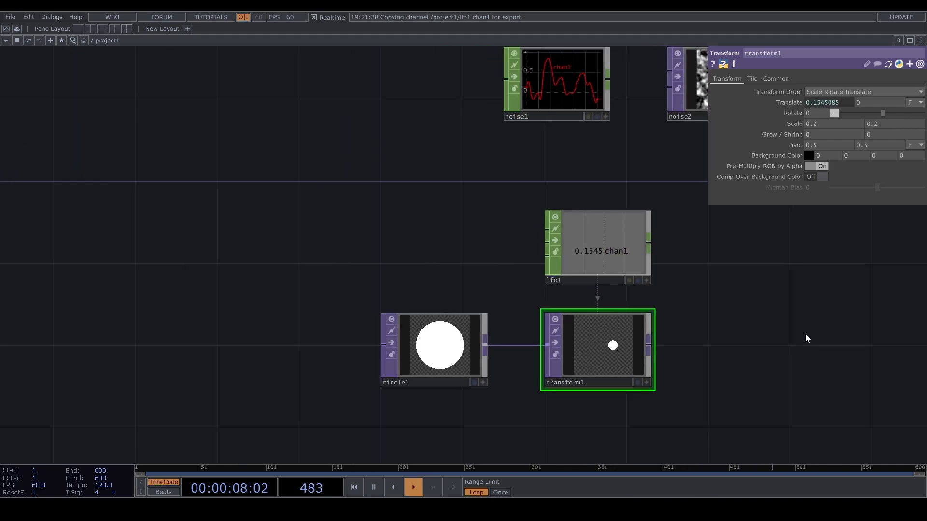
left_click_drag(765, 322, 675, 307)
scroll(607, 269, "up", 4)
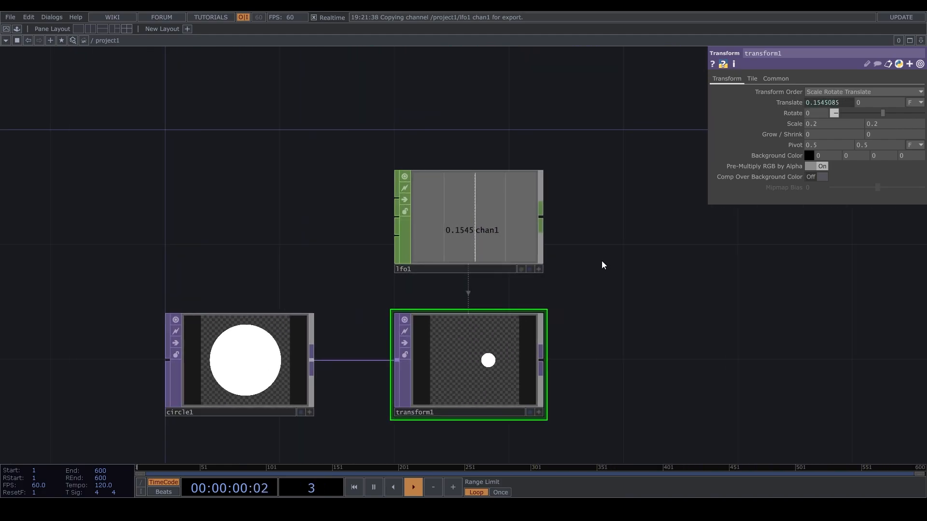
left_click_drag(671, 354, 628, 330)
scroll(382, 310, "up", 2)
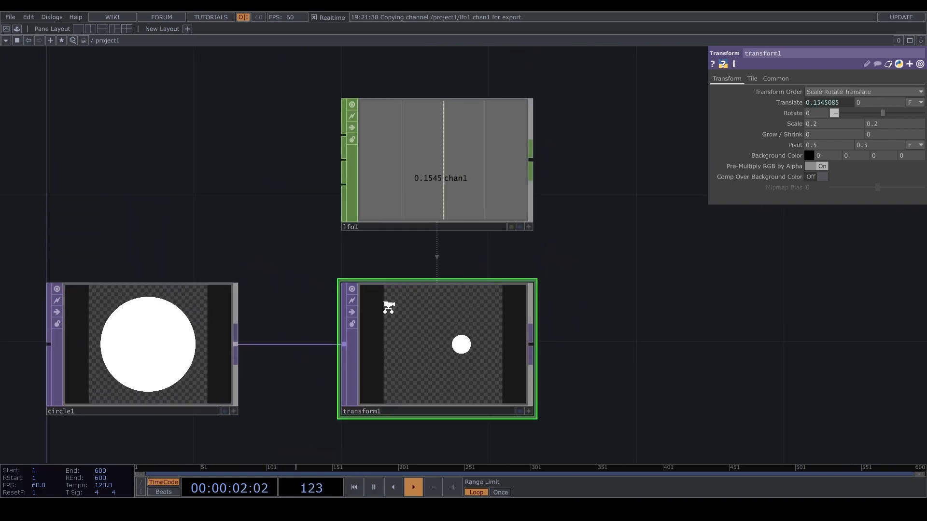
scroll(404, 304, "down", 3)
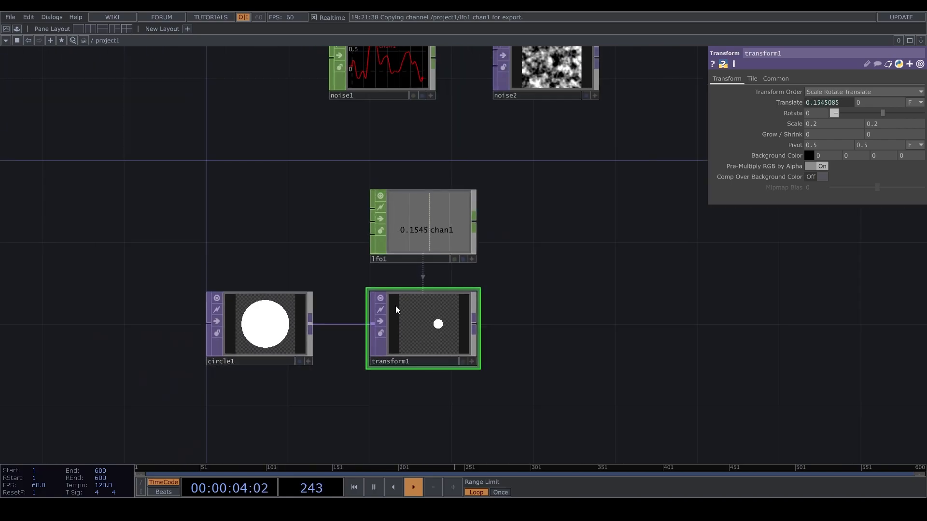
scroll(396, 306, "up", 2)
scroll(442, 188, "down", 2)
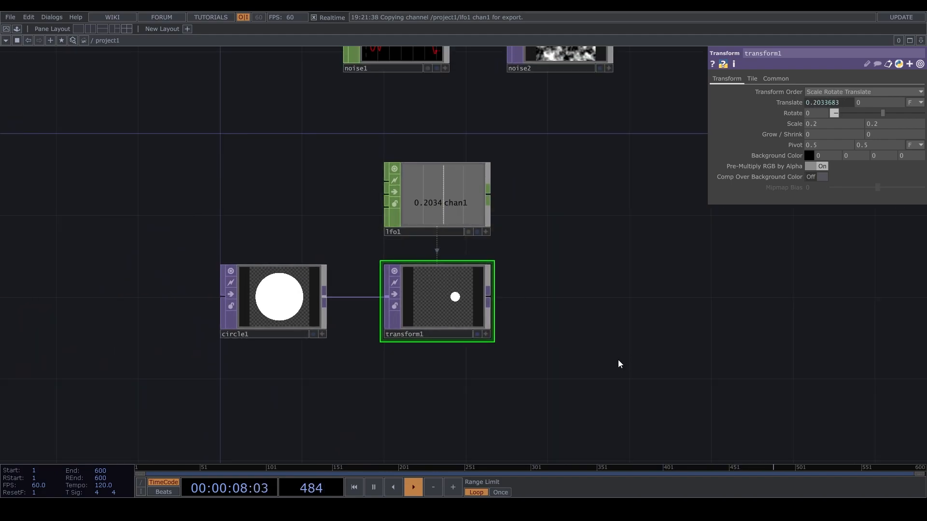
left_click_drag(581, 361, 495, 319)
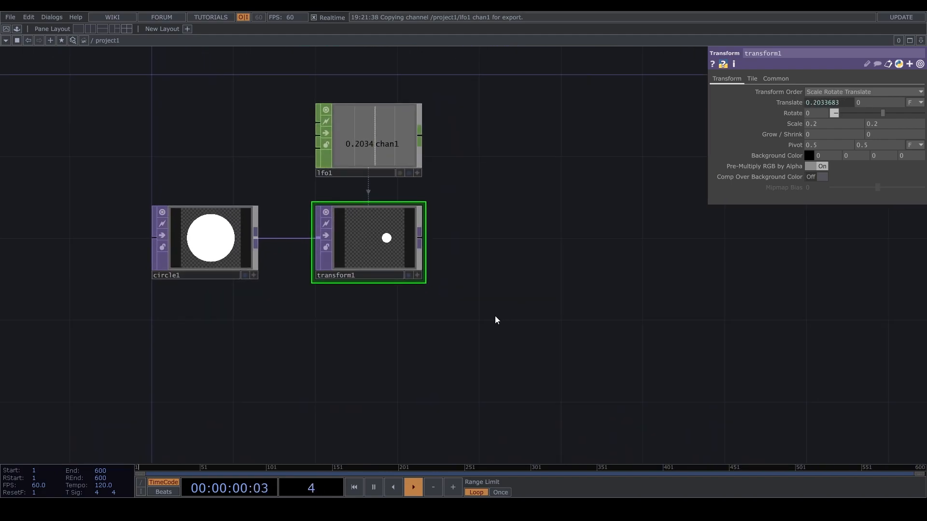
scroll(389, 230, "up", 1)
scroll(388, 231, "up", 3)
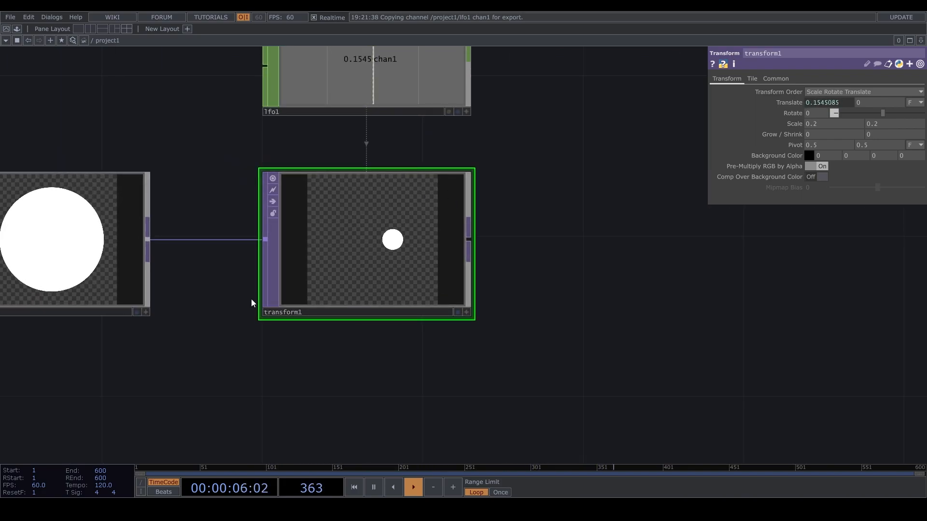
scroll(274, 345, "down", 2)
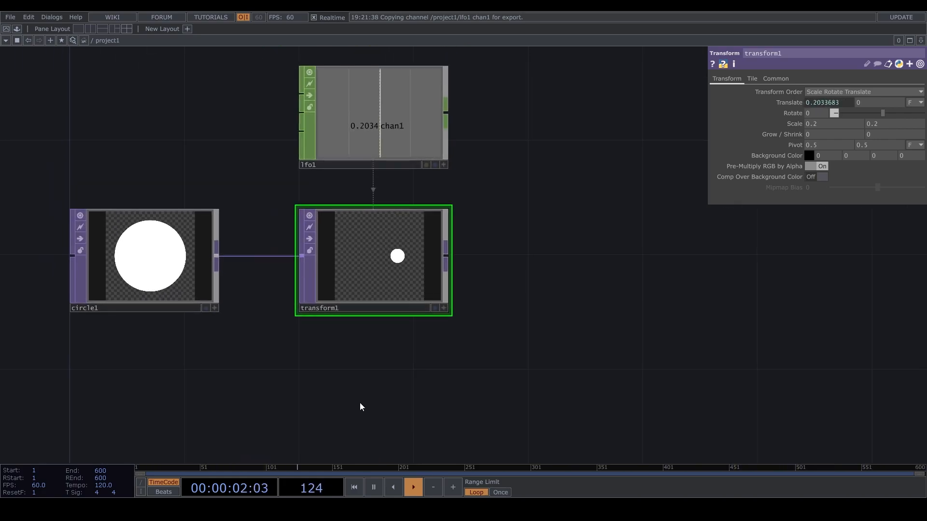
key("Tab")
key("Tab")
key("Tab")
key("Tab")
key("Tab")
key("Tab")
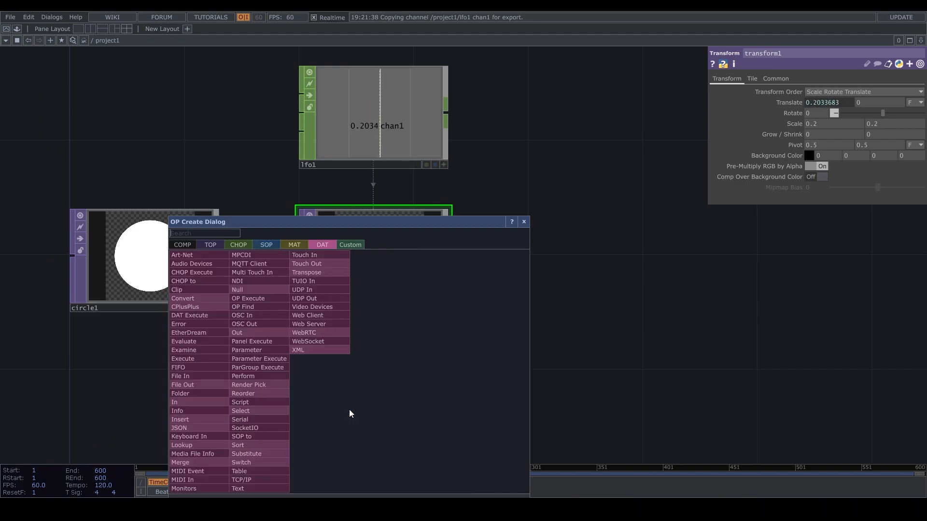
key("shift+Tab")
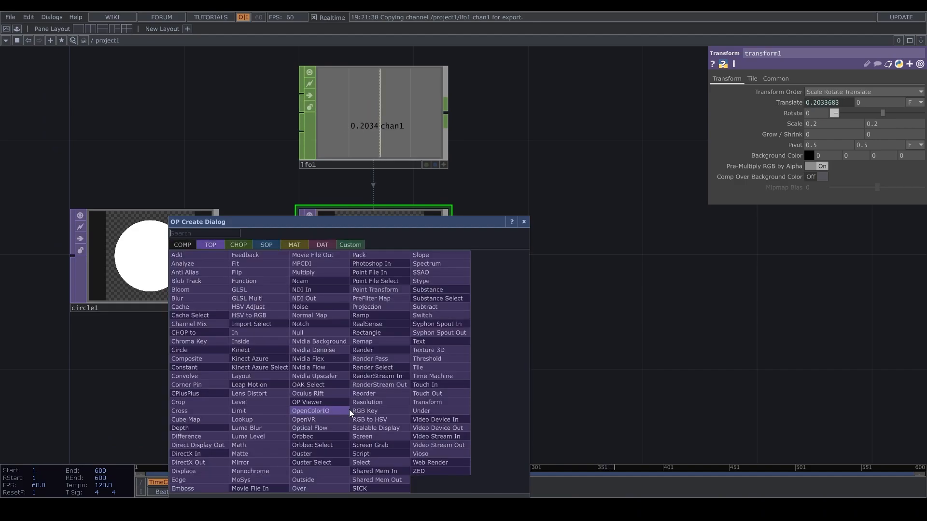
type("co")
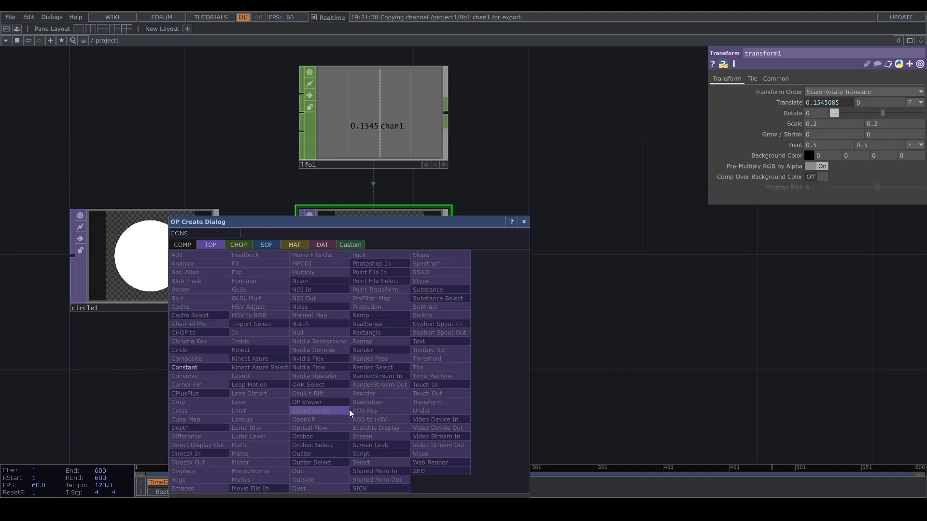
left_click(348, 410)
left_click(309, 380)
key("Delete")
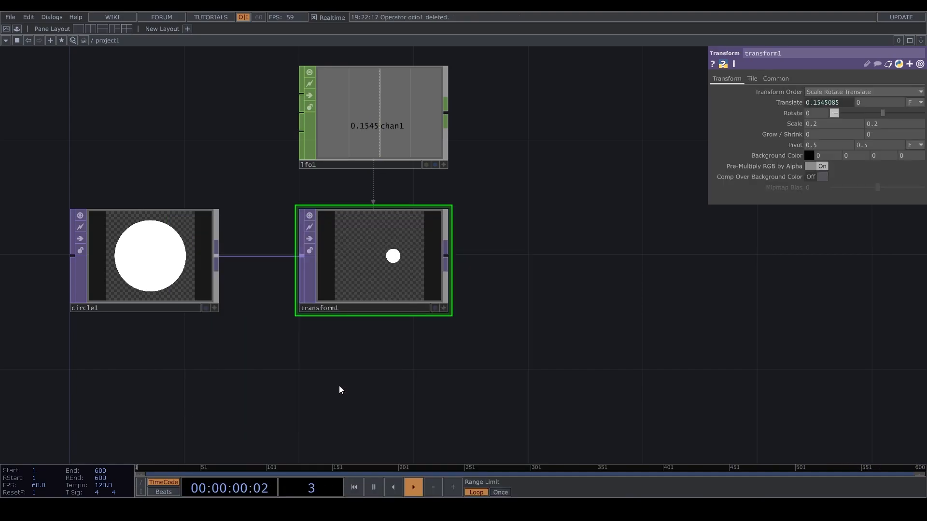
Step: Add a Constant TOP below transform1 and set its color to 0.7 gray
key("Tab")
type("c")
left_click(205, 367)
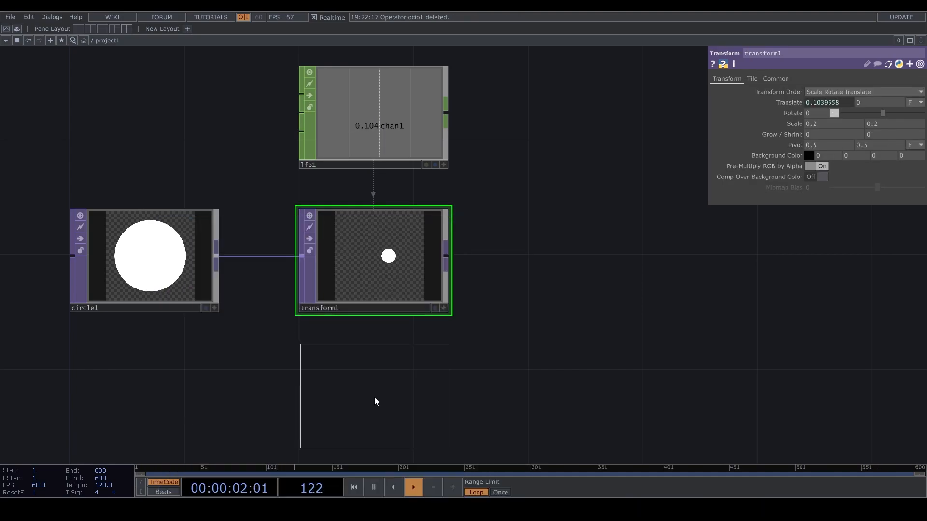
left_click(375, 403)
left_click_drag(607, 342, 623, 337)
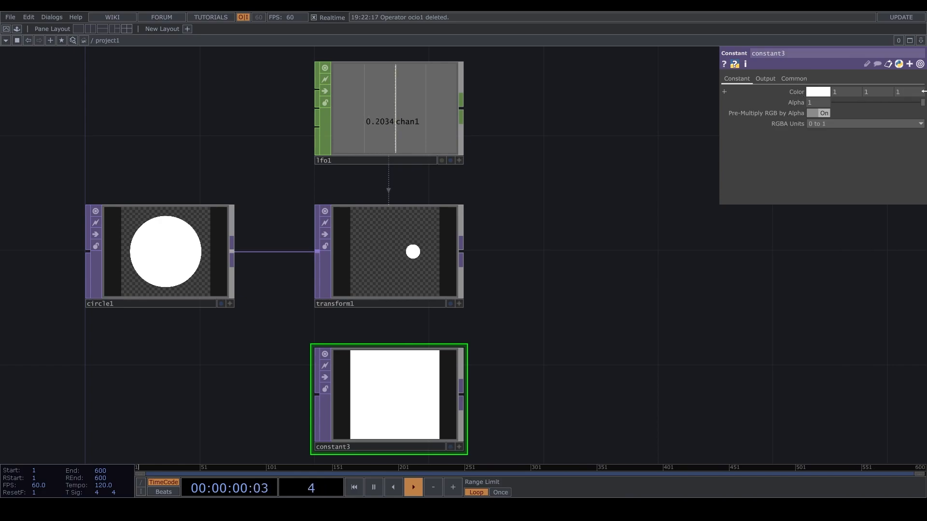
middle_click_drag(797, 88, 770, 83)
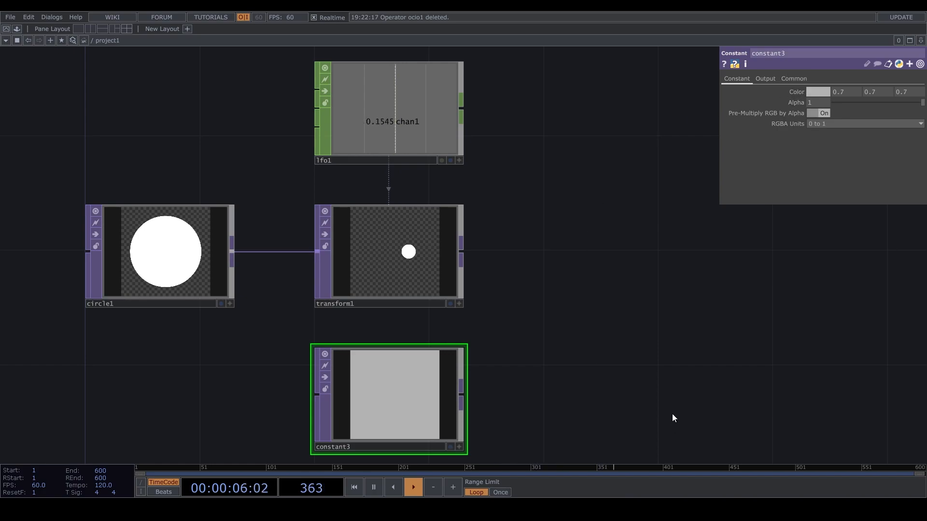
left_click_drag(673, 414, 587, 413)
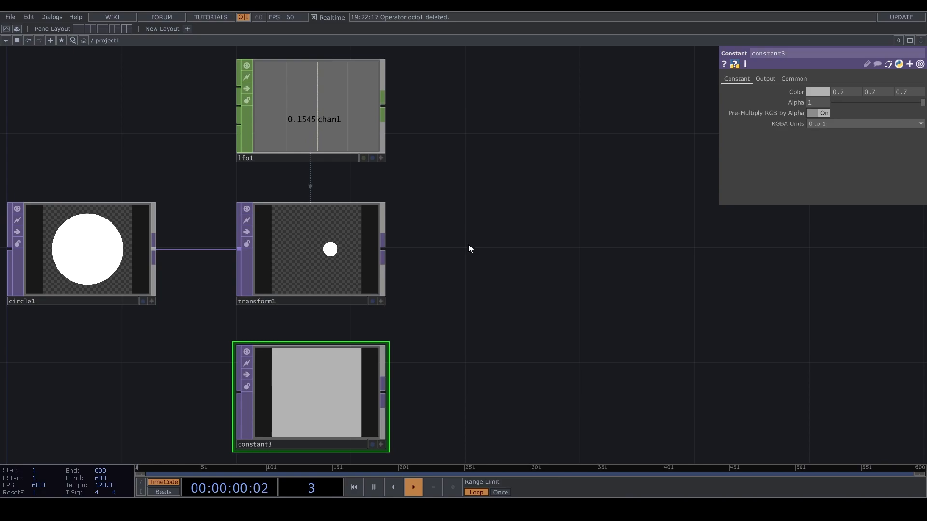
Step: Add an Over TOP beside transform1, connecting transform1 to its first input and constant3 to its second input
left_click_drag(385, 249, 532, 246)
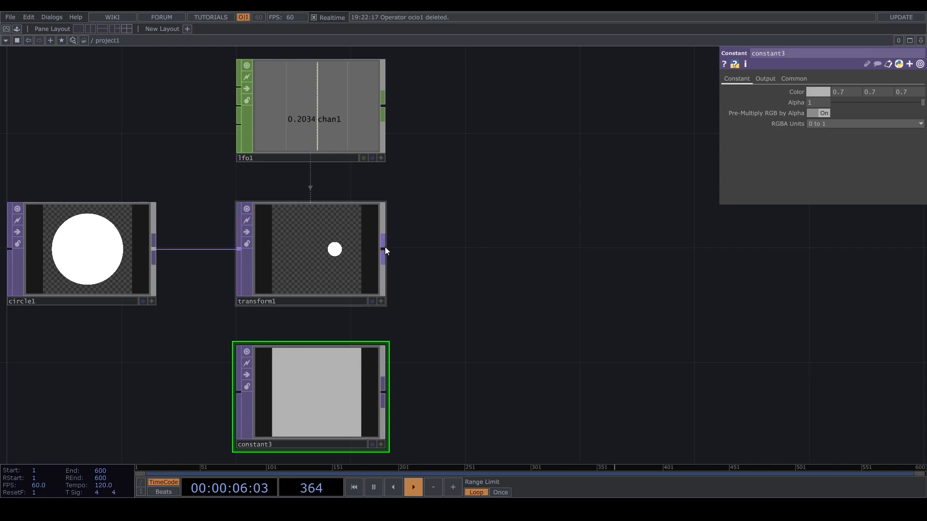
left_click_drag(385, 248, 442, 247)
key("Tab")
type("o")
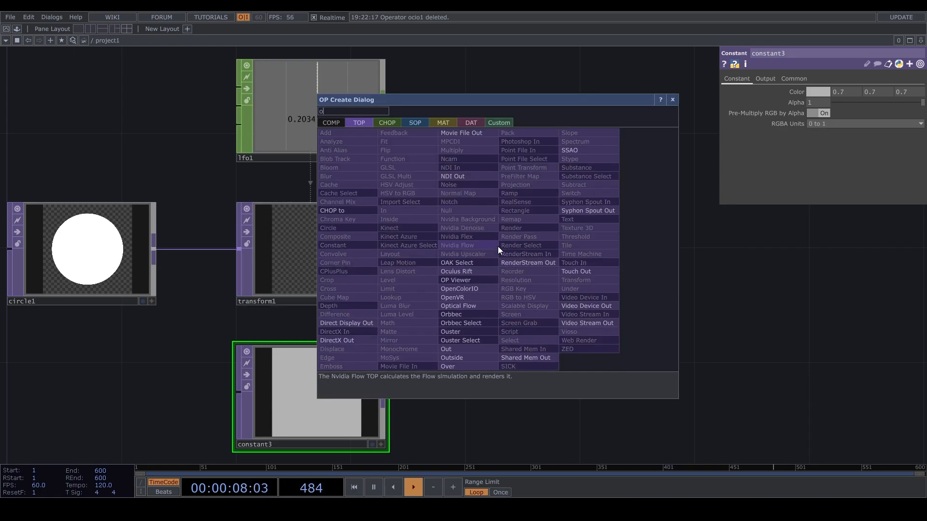
type("v")
key("Return")
left_click(498, 247)
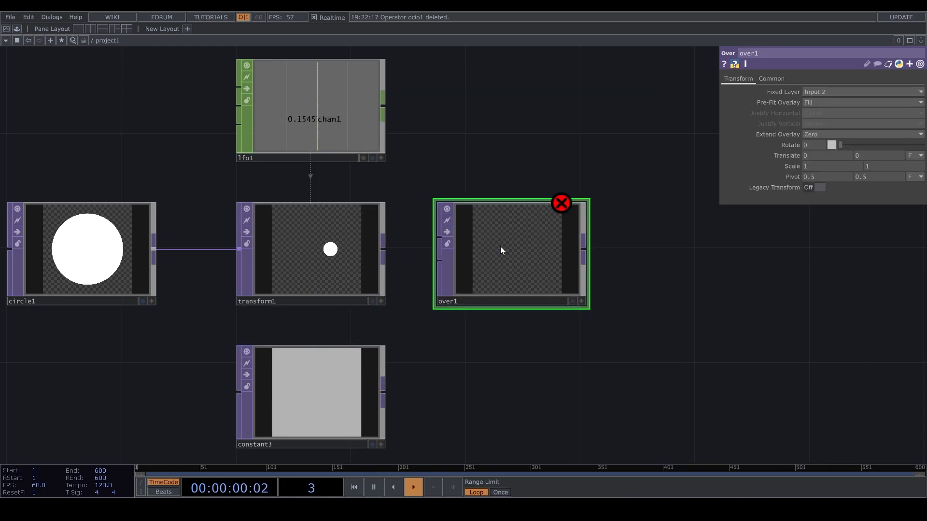
left_click_drag(385, 248, 465, 239)
left_click_drag(385, 392, 467, 261)
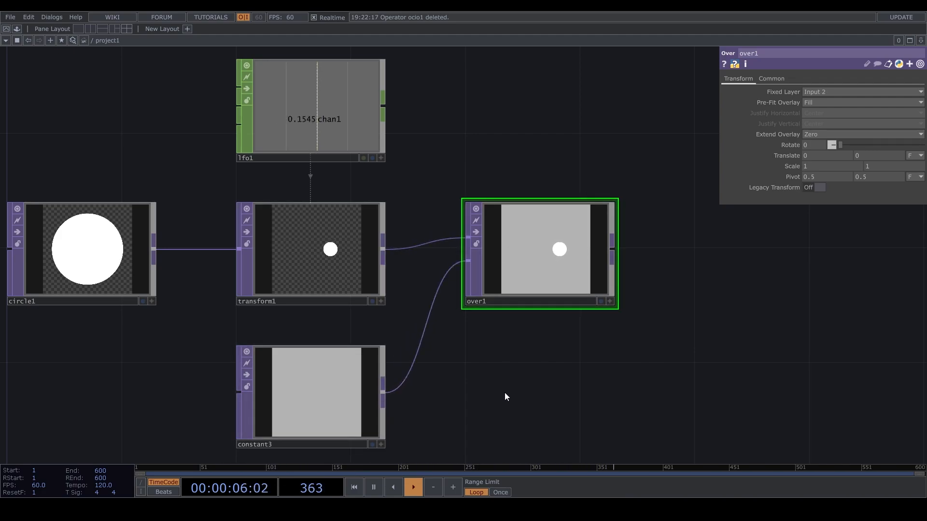
Step: Place a second Constant TOP in an empty area of the network and move it down to leave room above
left_click_drag(505, 393, 580, 392)
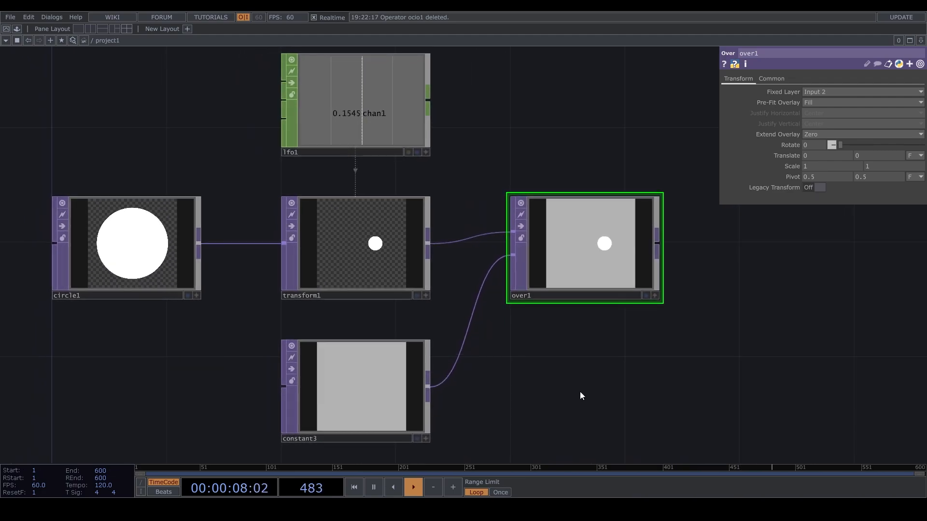
scroll(577, 395, "down", 2)
scroll(576, 395, "up", 2)
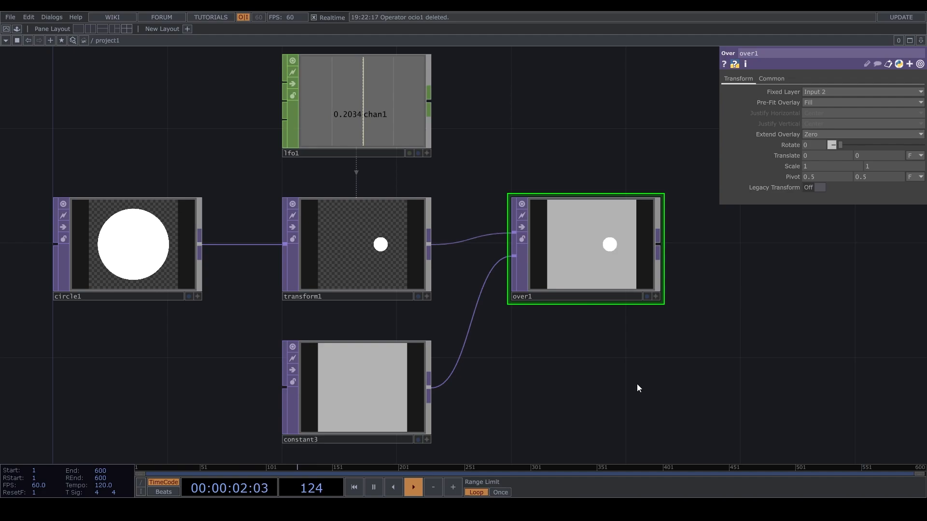
left_click_drag(707, 382, 265, 308)
scroll(262, 291, "down", 2)
left_click_drag(476, 349, 252, 329)
key("Tab")
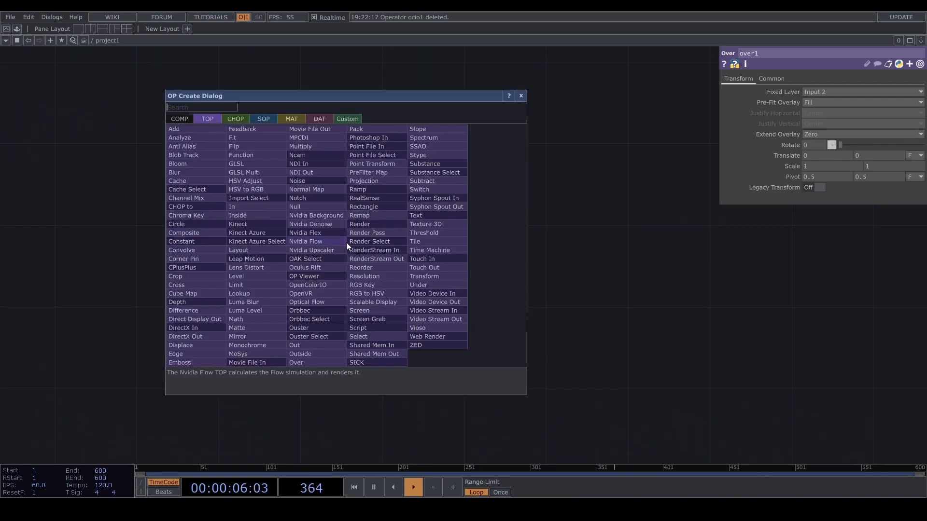
left_click(180, 250)
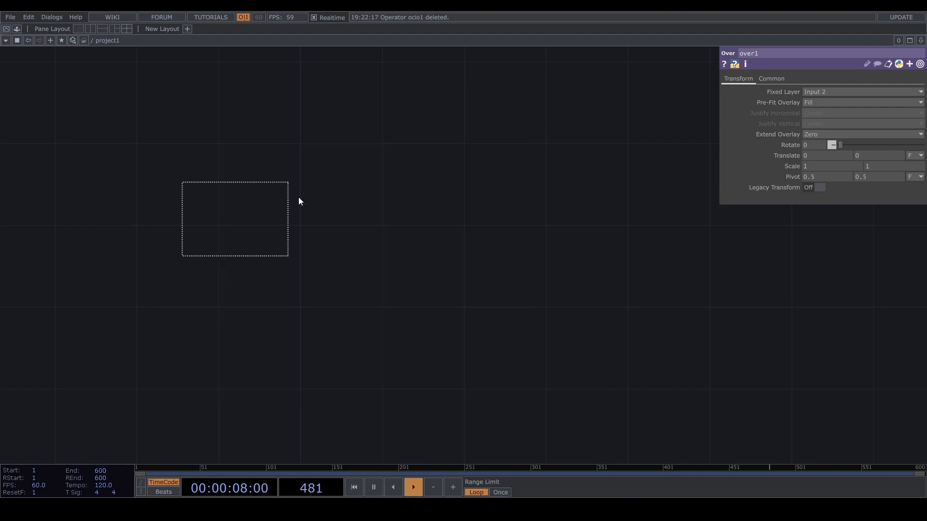
left_click(312, 189)
left_click_drag(314, 183, 295, 286)
Step: Add a Circle TOP directly above constant4
key("Tab")
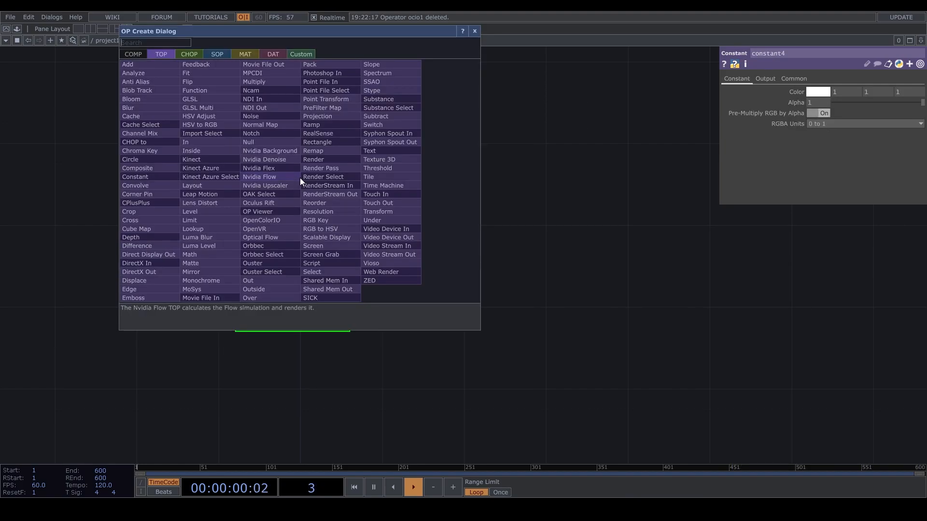
type("circ")
key("Return")
left_click(300, 177)
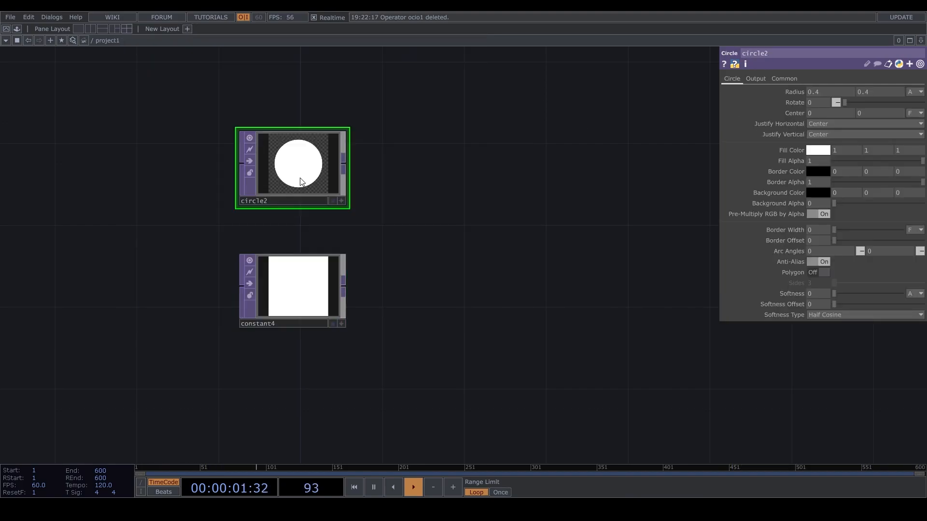
Step: Set circle2's fill color to 0.5 gray
left_click(298, 328)
left_click(331, 151)
middle_click_drag(788, 148, 762, 145)
Step: Set constant4's color to 0.2 gray and compare it with circle2's fill color
left_click(289, 285)
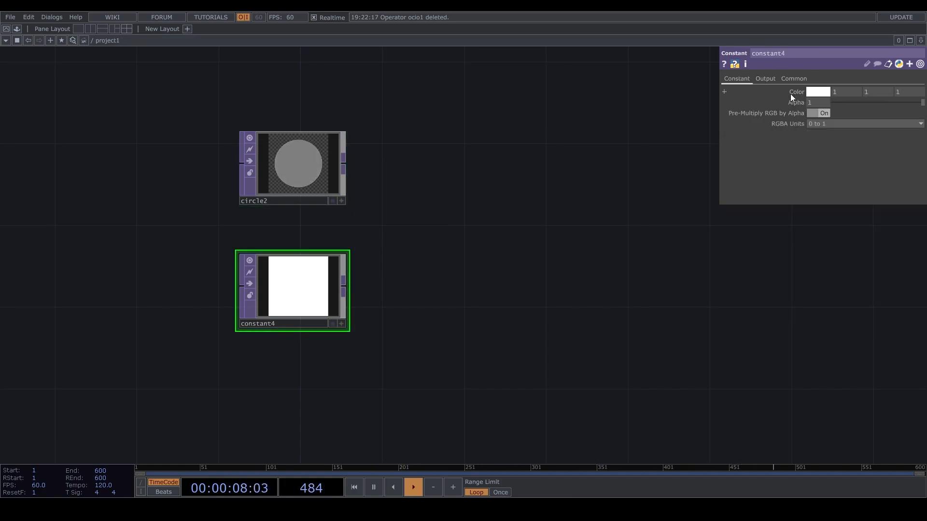
middle_click_drag(791, 96, 786, 77)
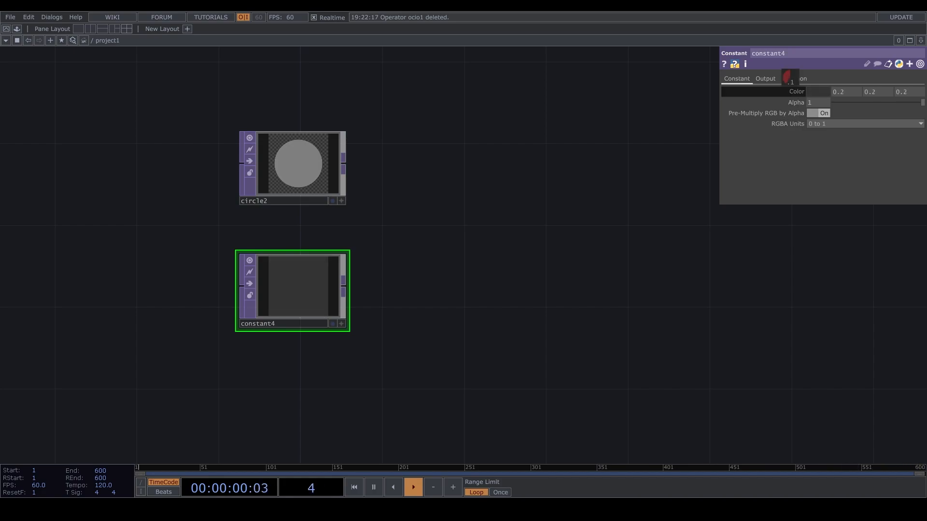
left_click(311, 172)
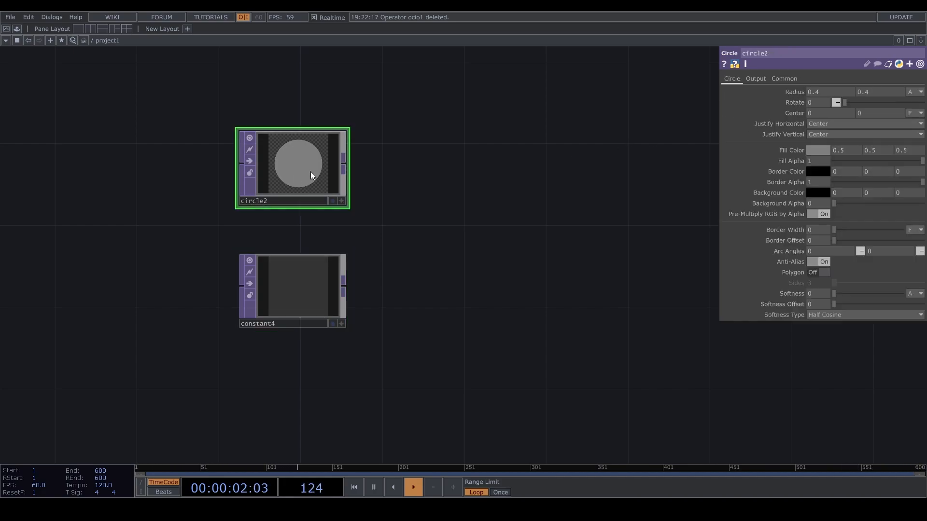
left_click(323, 273)
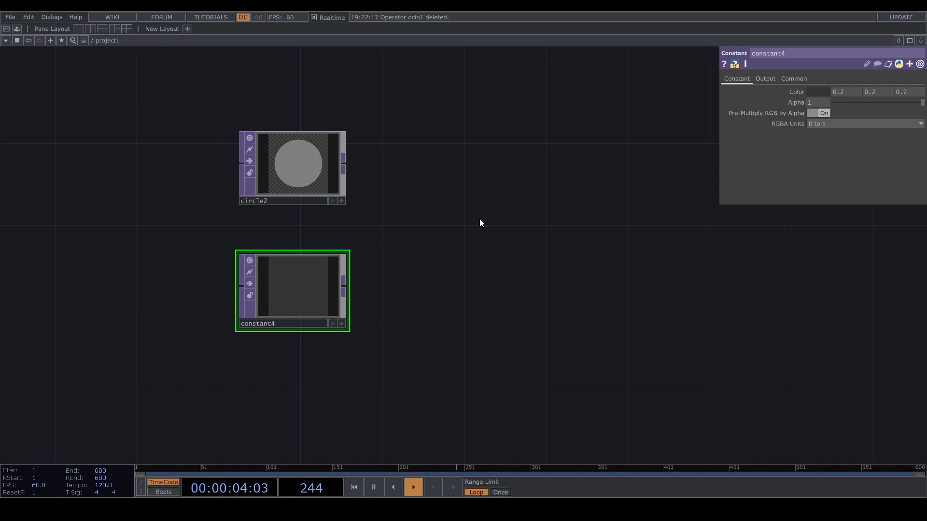
Step: Add an Add TOP beside circle2 and connect circle2 and constant4 to its first and second inputs
key("Tab")
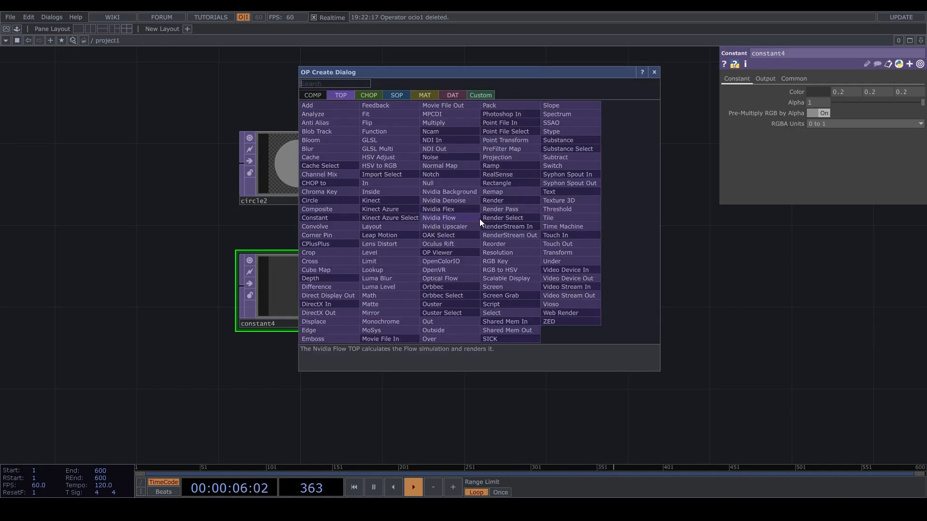
type("add")
left_click(339, 106)
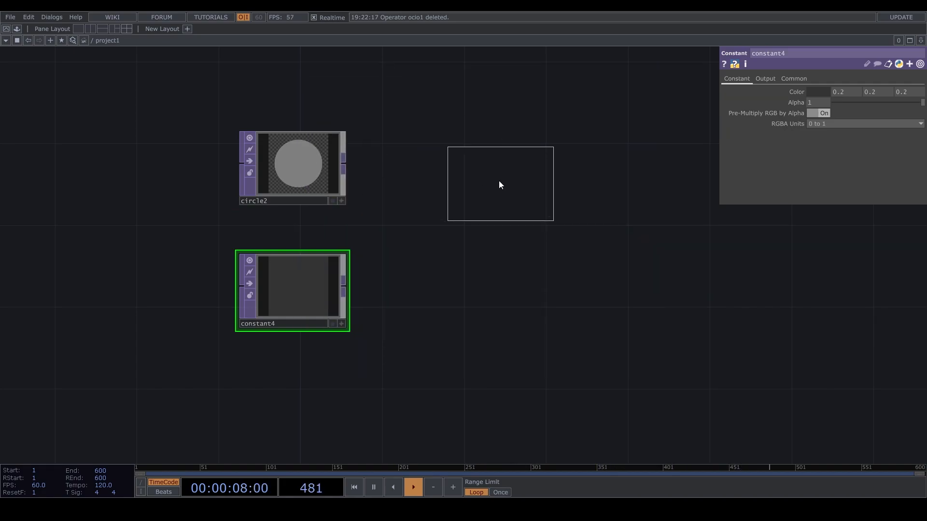
left_click(499, 181)
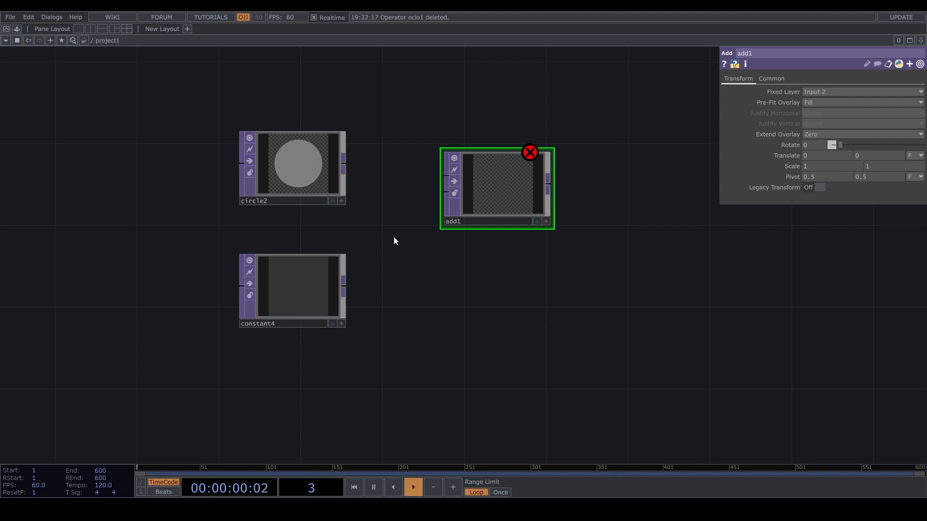
left_click_drag(352, 171, 453, 190)
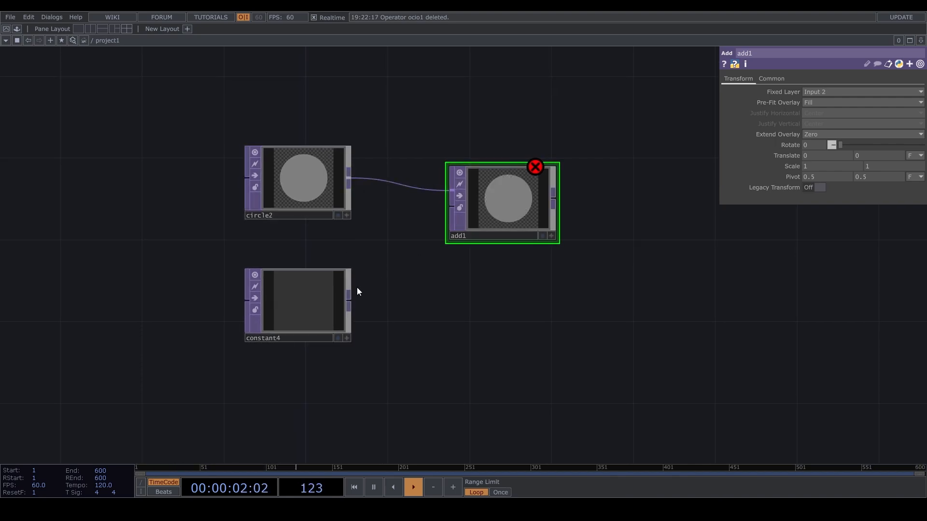
left_click_drag(348, 296, 451, 207)
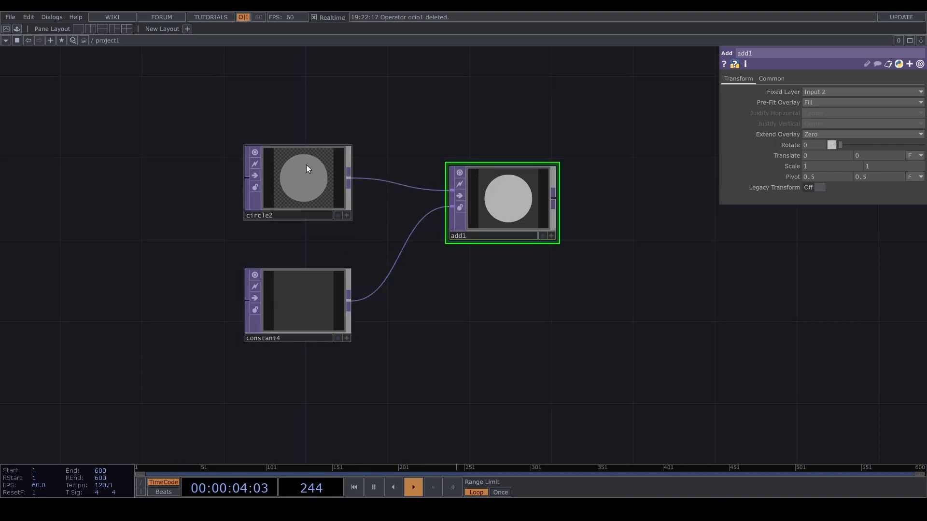
scroll(347, 177, "up", 2)
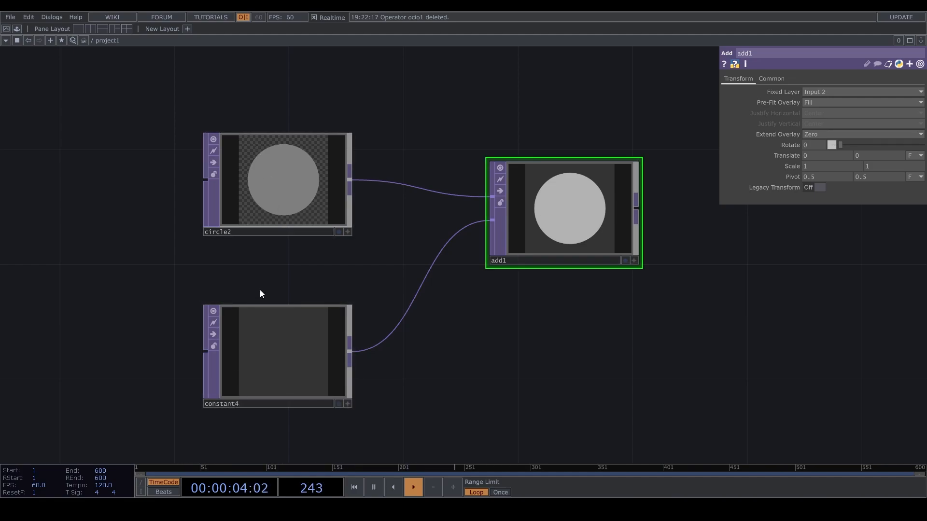
Step: Add an Over TOP below add1, with circle2 as its first input and constant4 as its second, and compare both composites
scroll(564, 386, "down", 3)
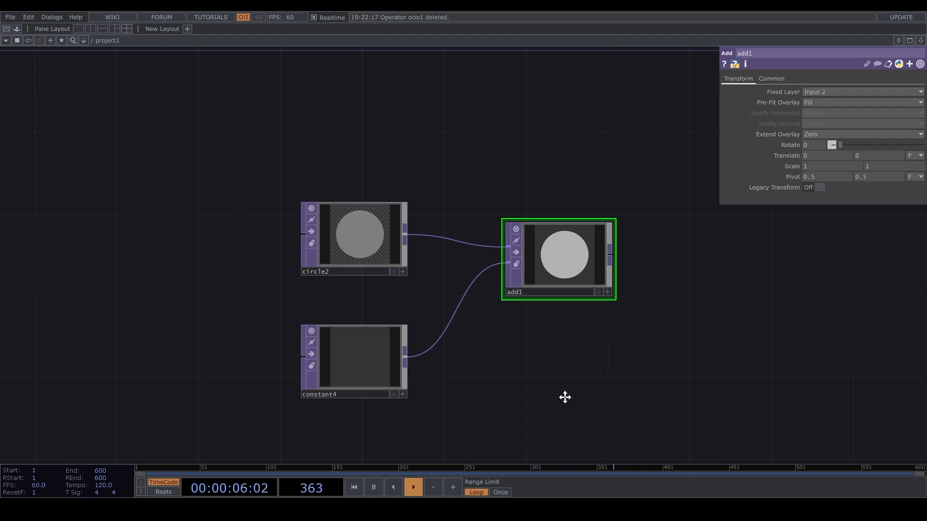
left_click_drag(565, 397, 534, 352)
key("Tab")
type("over")
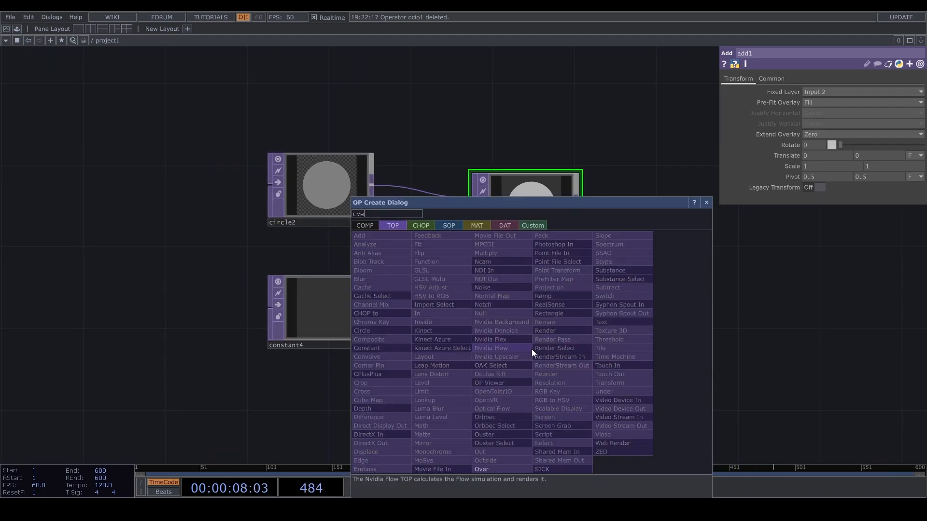
key("Return")
left_click(532, 349)
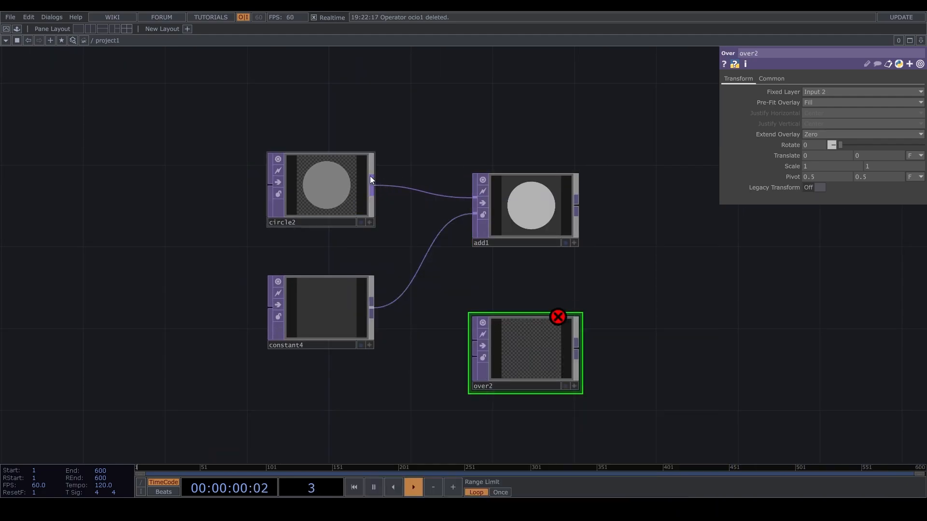
left_click_drag(375, 183, 467, 343)
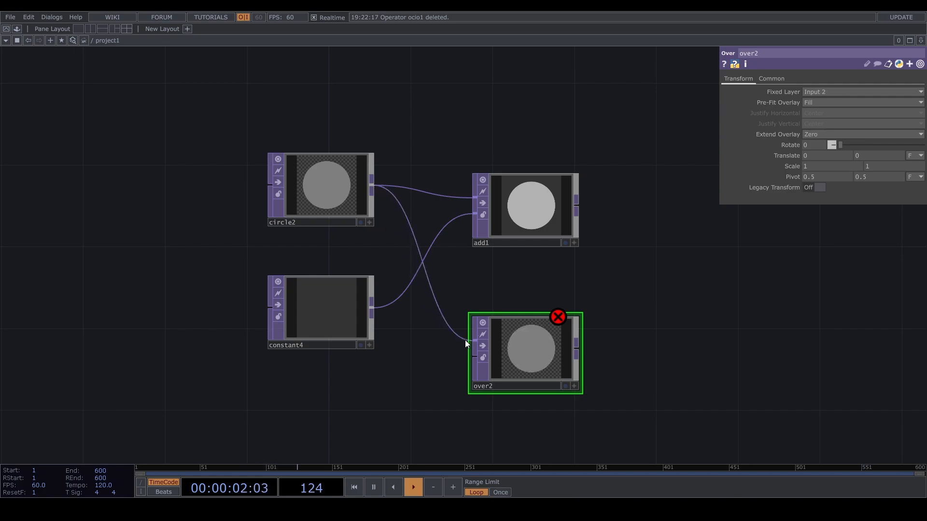
left_click_drag(376, 306, 474, 358)
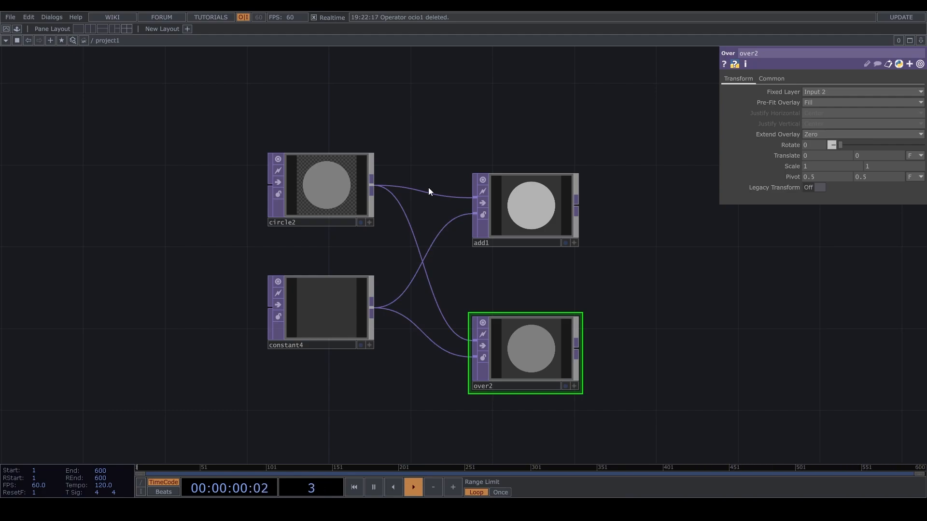
scroll(564, 238, "up", 5)
scroll(563, 233, "down", 2)
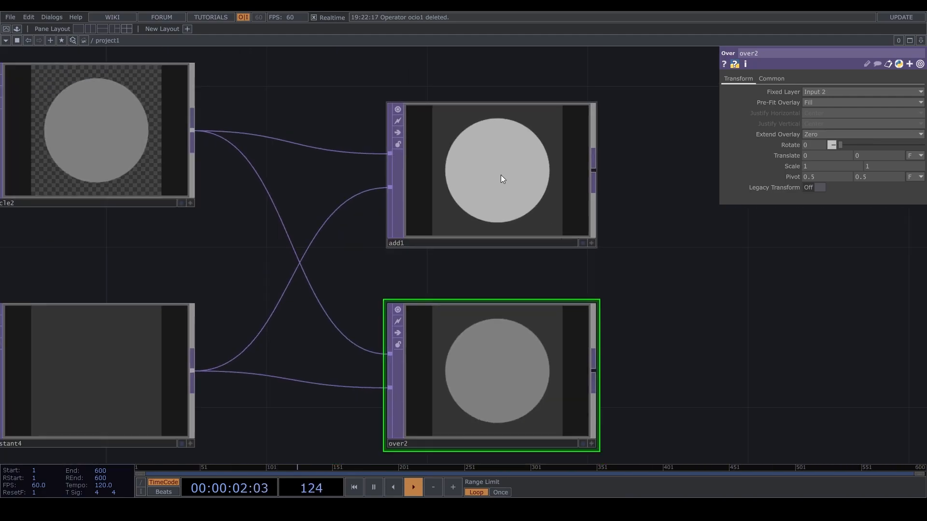
scroll(345, 288, "down", 3)
left_click_drag(609, 405, 721, 379)
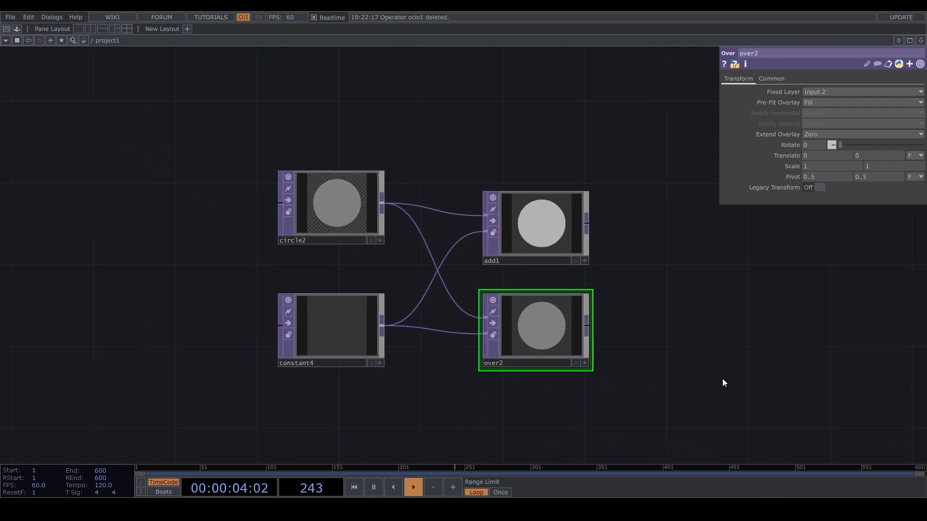
Step: Add a Multiply TOP below over2
scroll(473, 328, "up", 2)
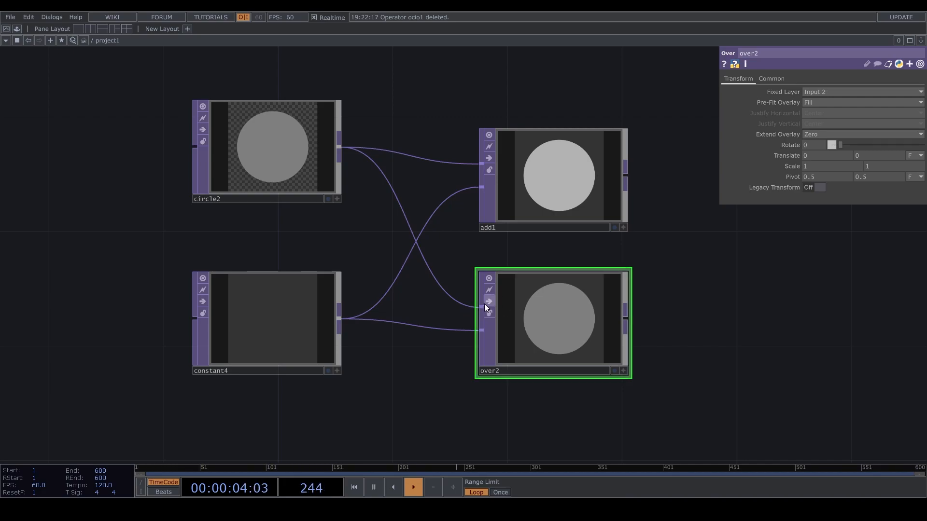
scroll(483, 304, "down", 5)
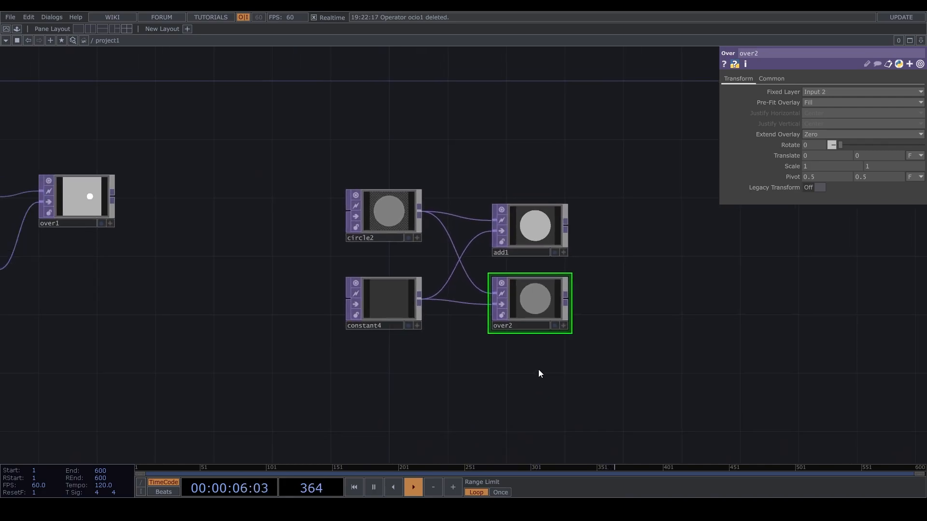
key("Tab")
type("mul")
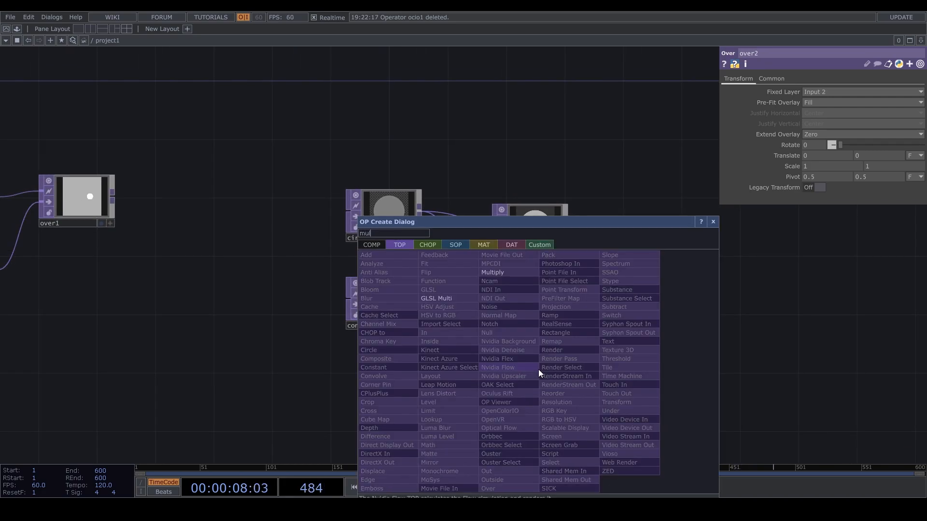
type("t")
left_click(497, 272)
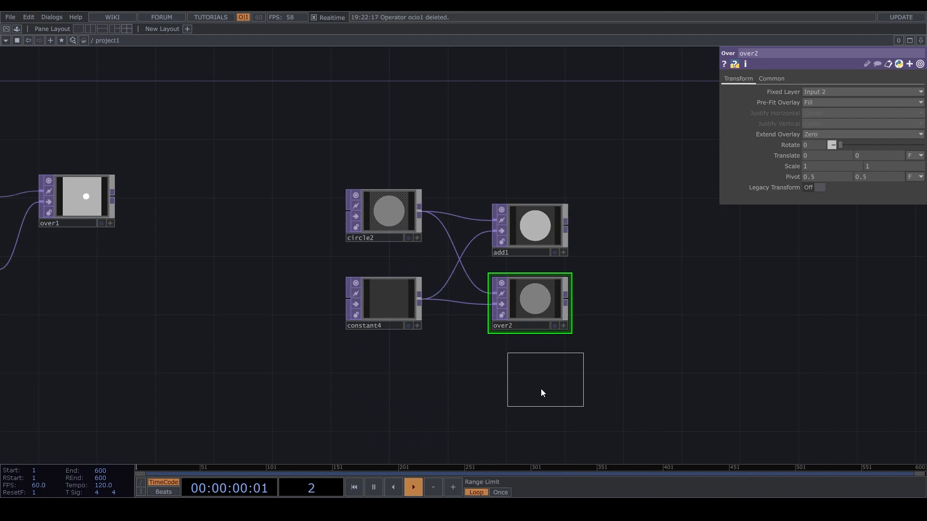
left_click(528, 383)
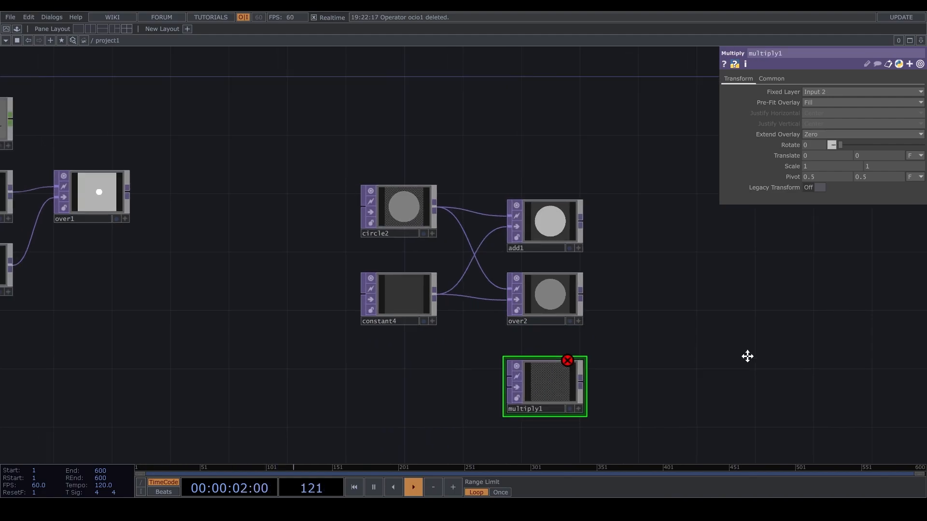
Step: Connect circle2 and constant4 to multiply1's first and second inputs
left_click(452, 174)
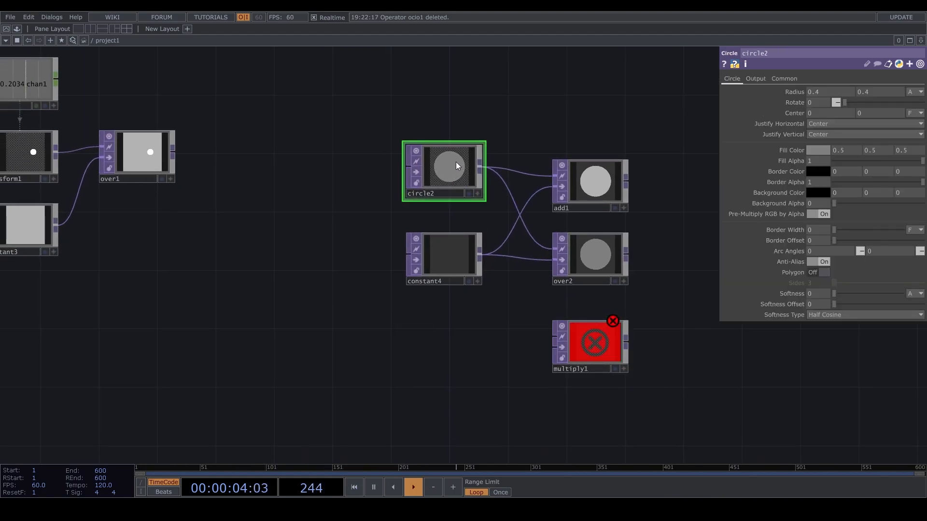
left_click(465, 256)
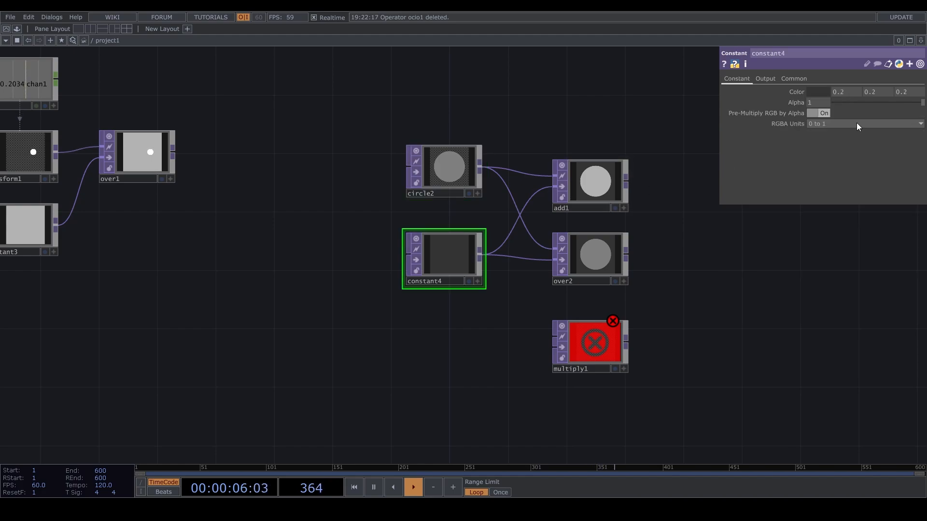
left_click_drag(828, 350, 817, 333)
left_click_drag(471, 148, 539, 317)
scroll(551, 332, "up", 3)
left_click_drag(438, 210, 536, 334)
scroll(595, 341, "up", 3)
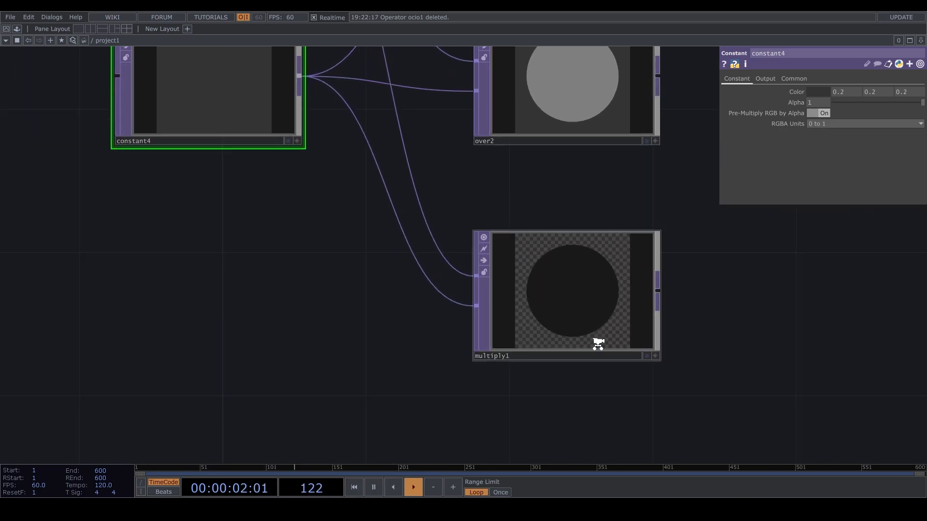
scroll(585, 316, "down", 5)
Step: Compare multiply1's output with the color values of circle2 and constant4
left_click(583, 312)
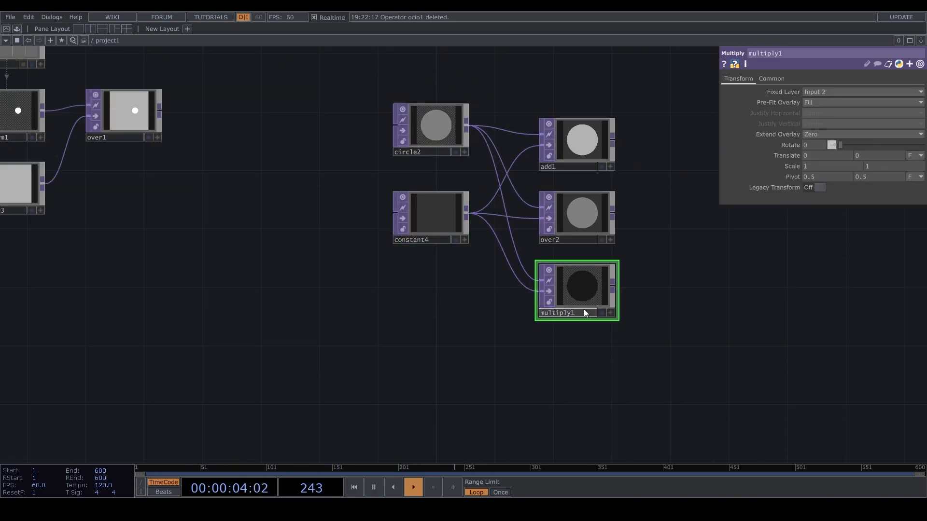
left_click(436, 126)
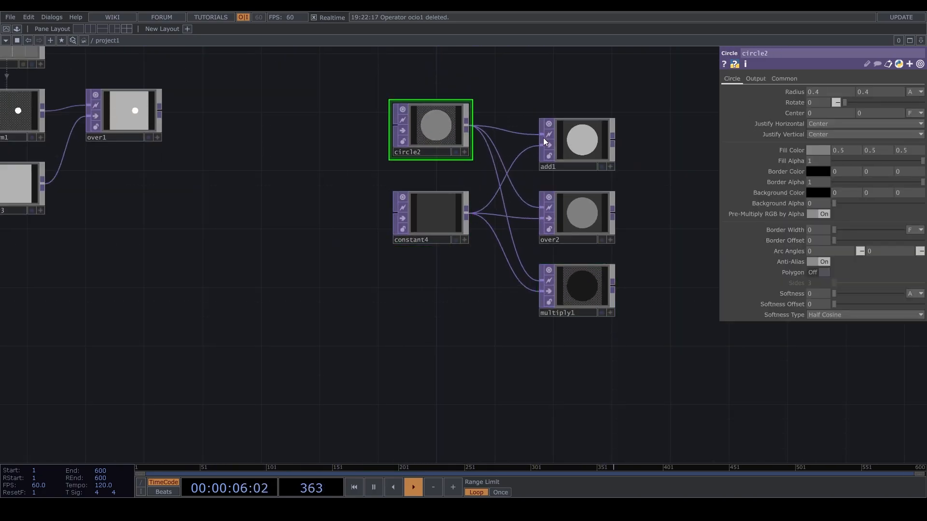
left_click(423, 216)
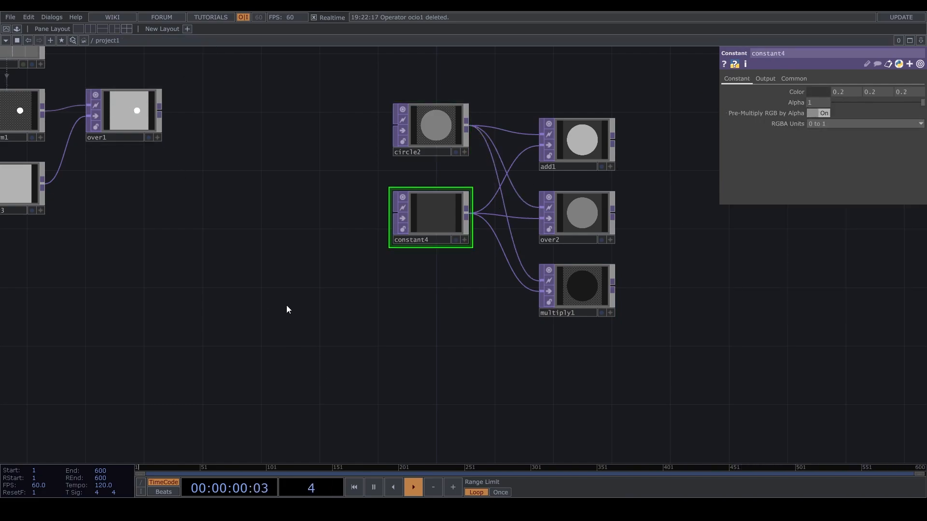
scroll(622, 300, "up", 3)
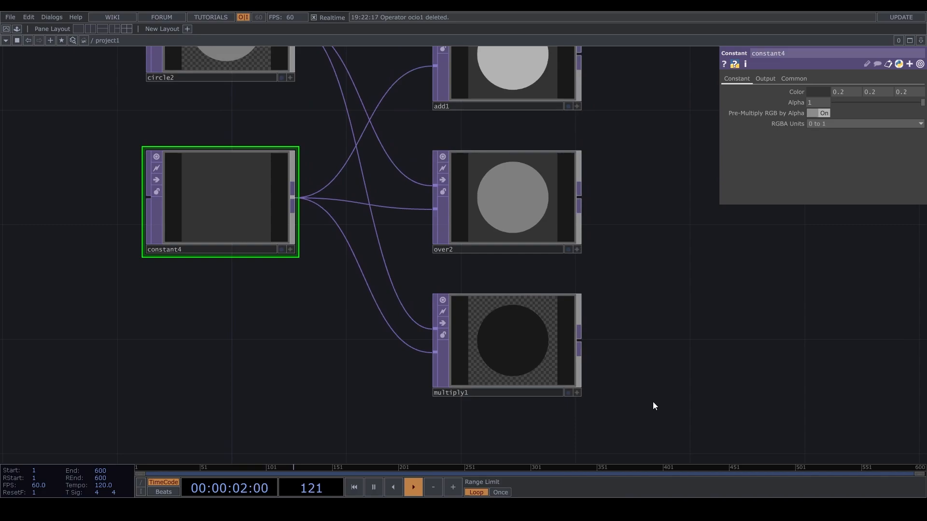
scroll(652, 406, "down", 2)
Step: Move circle2 and constant4 down together so they sit centered beside the three compositing TOPs
left_click_drag(140, 103, 329, 290)
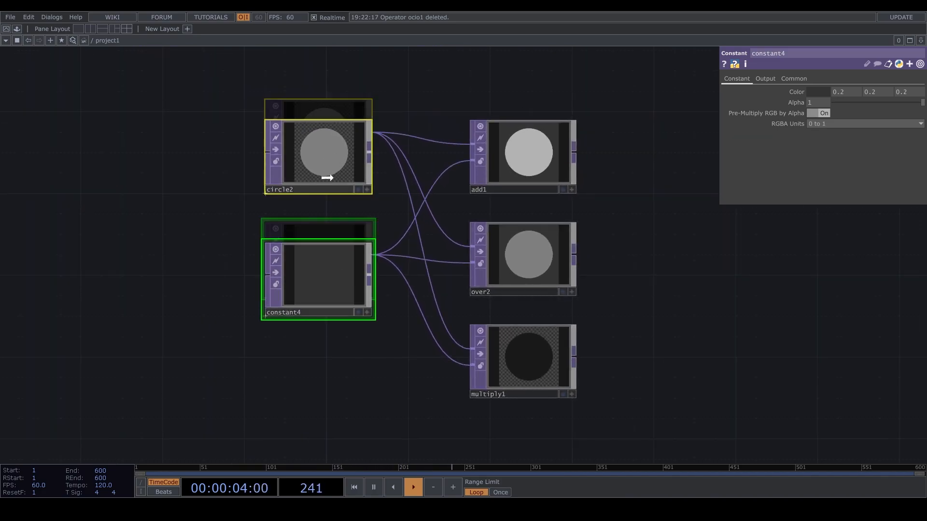
left_click_drag(331, 132, 331, 192)
left_click(728, 298)
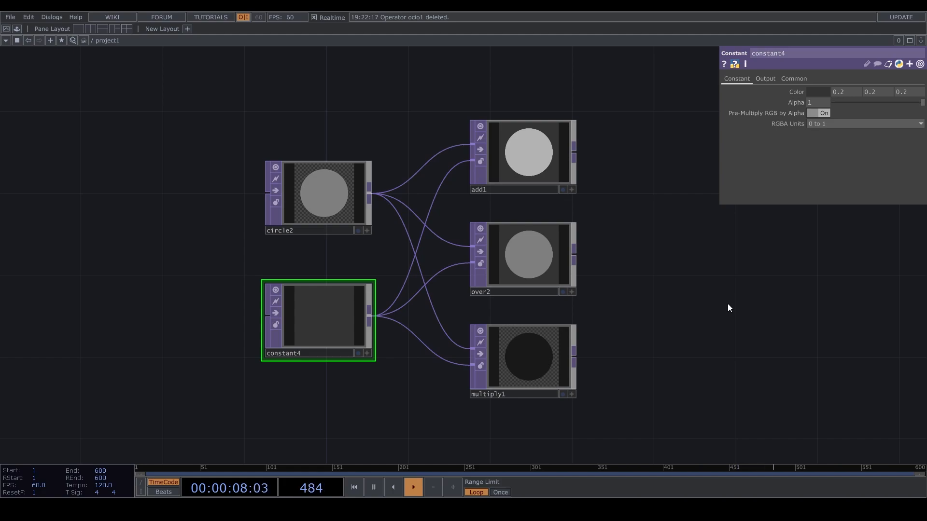
left_click_drag(728, 304, 709, 235)
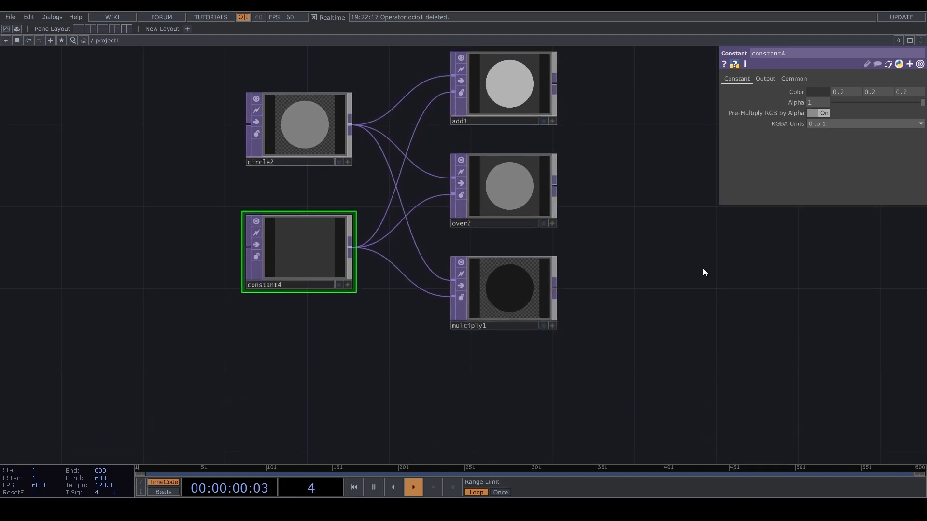
Step: Delete the three compositing TOPs over2, multiply1 and add1, keeping circle2 and constant4
scroll(652, 381, "down", 3)
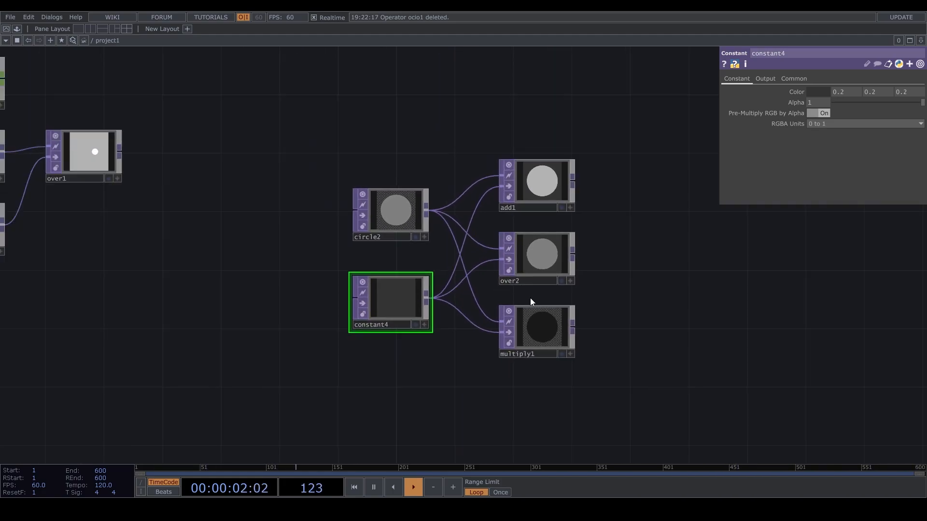
scroll(539, 284, "up", 3)
left_click(358, 179)
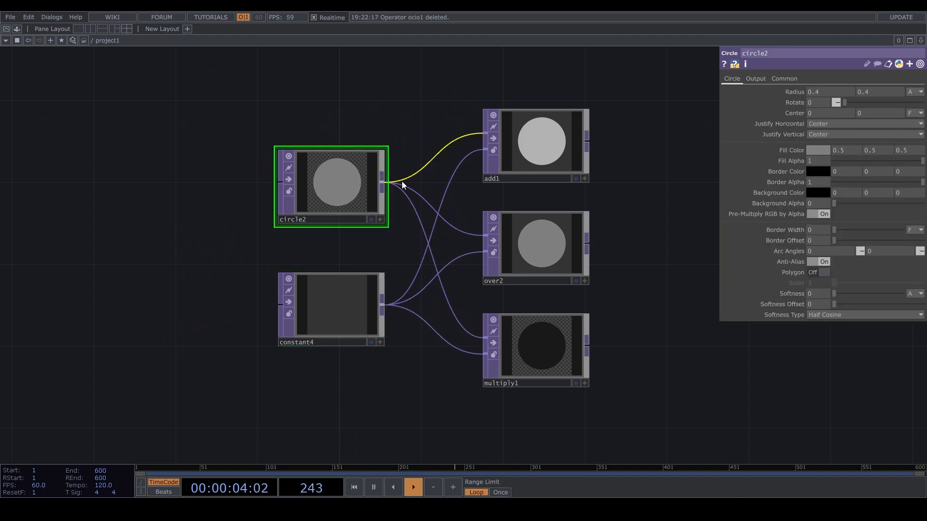
right_click_drag(125, 182, 316, 379)
left_click_drag(628, 245, 623, 267)
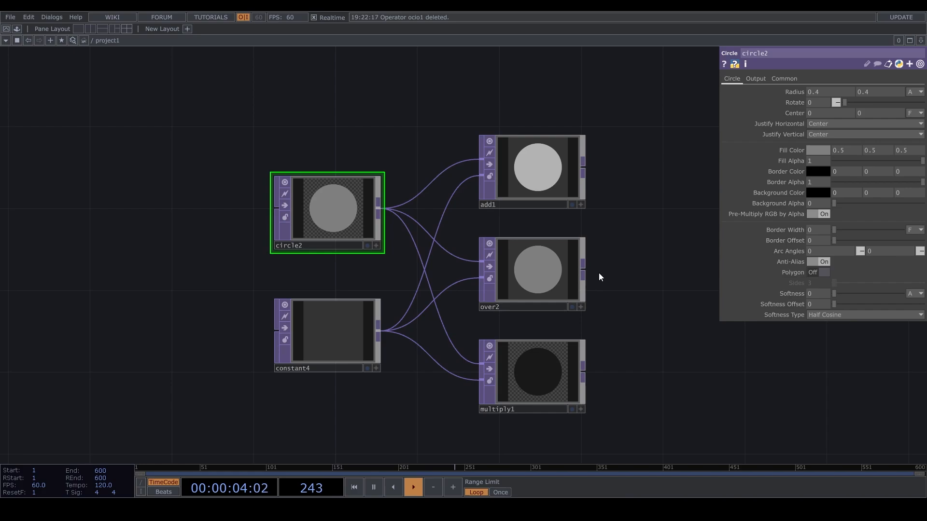
right_click_drag(611, 248, 520, 399)
key("Delete")
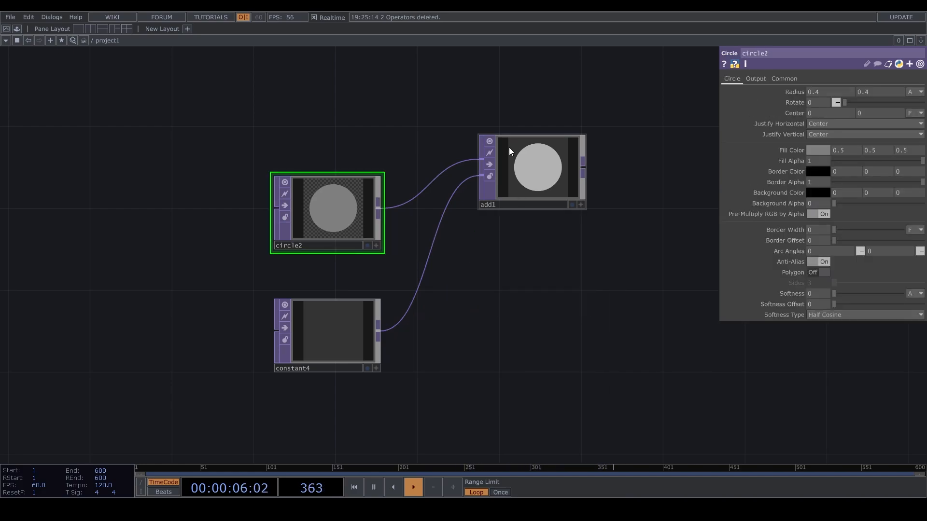
left_click_drag(514, 167, 513, 268)
key("Delete")
Step: Try out a new Over TOP combining circle2 with constant4 and delete it again
left_click_drag(379, 206, 541, 236)
type("over")
key("Return")
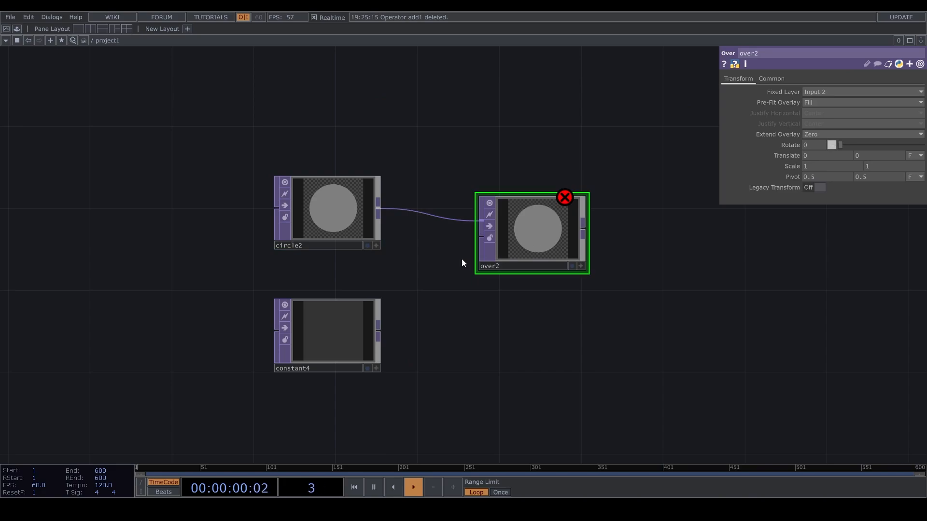
left_click_drag(379, 330, 482, 237)
left_click_drag(551, 245, 557, 272)
key("Delete")
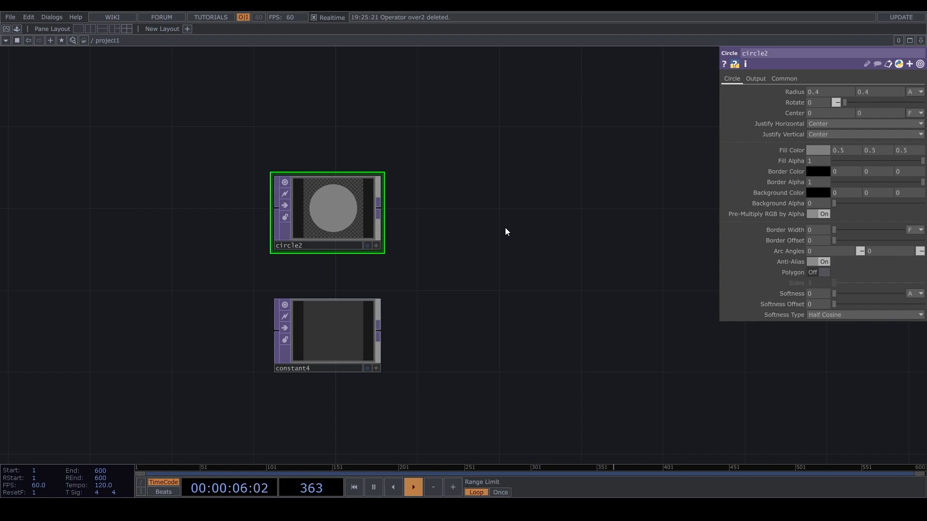
Step: Add a Composite TOP fed by circle2 and constant4, and place it vertically centered between the two
left_click_drag(379, 208, 485, 202)
type("comp")
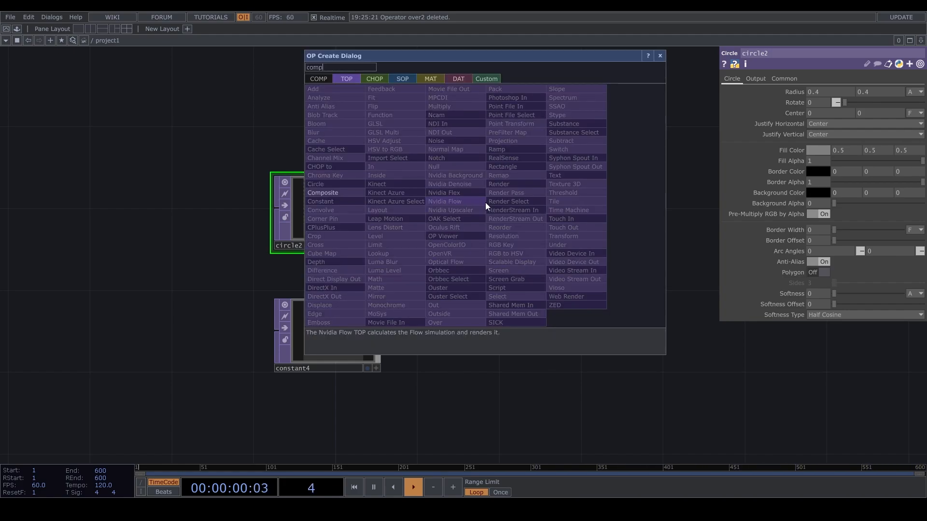
left_click(321, 193)
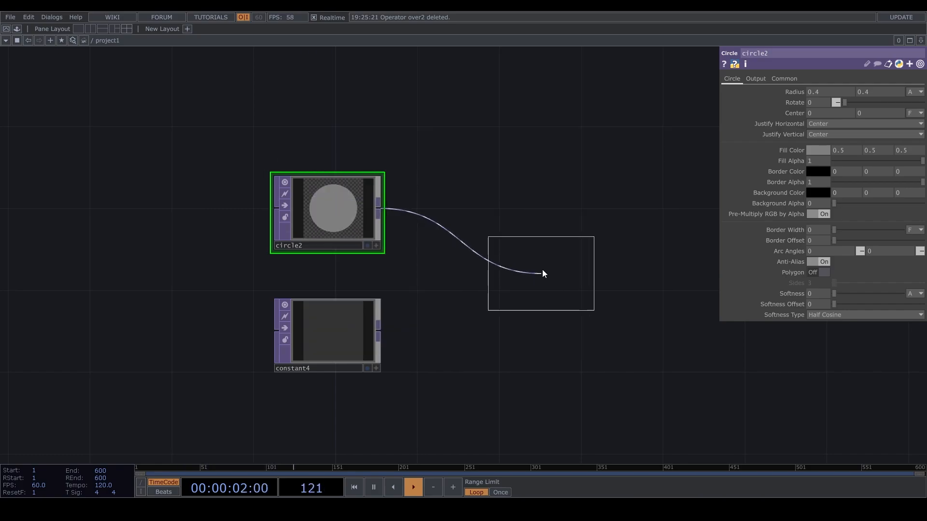
left_click(509, 250)
left_click_drag(380, 326, 464, 265)
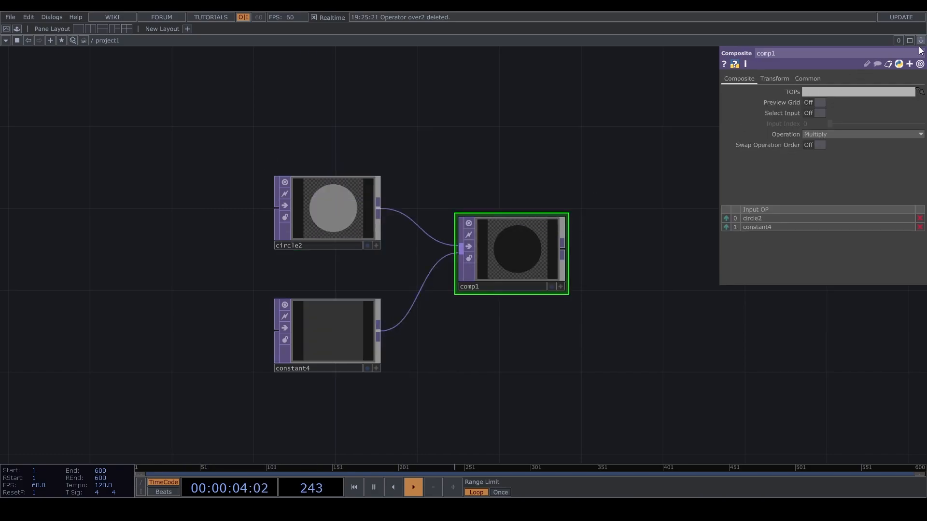
left_click(859, 134)
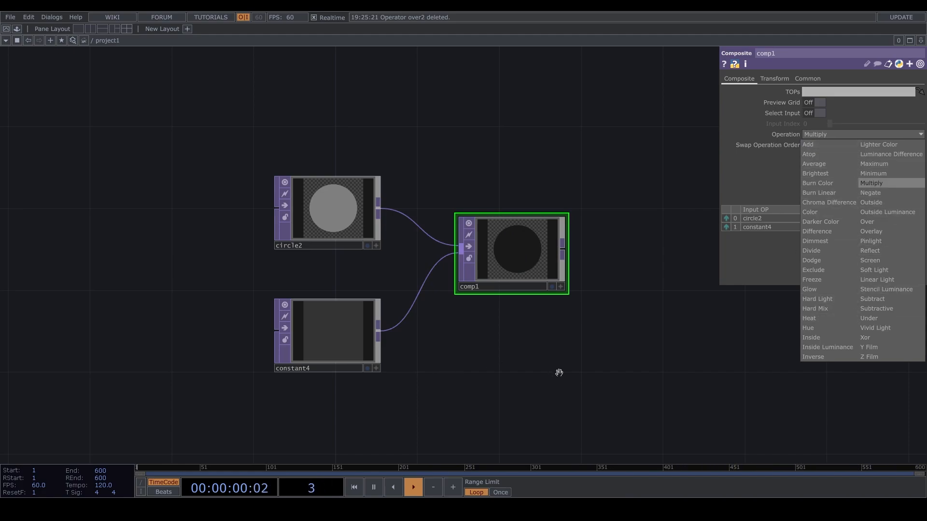
left_click(625, 342)
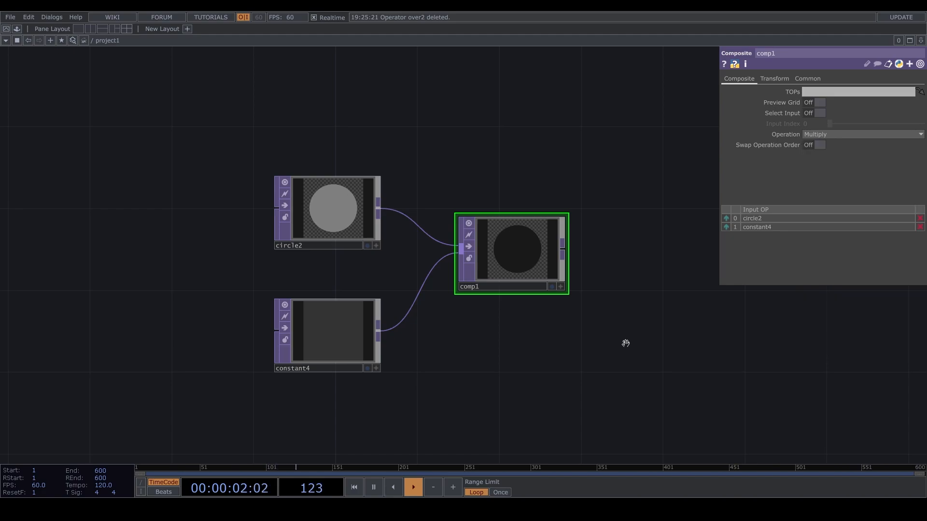
left_click_drag(504, 259, 503, 279)
Step: Try the Add and Over operations on comp1, and return its operation to Multiply
left_click(846, 135)
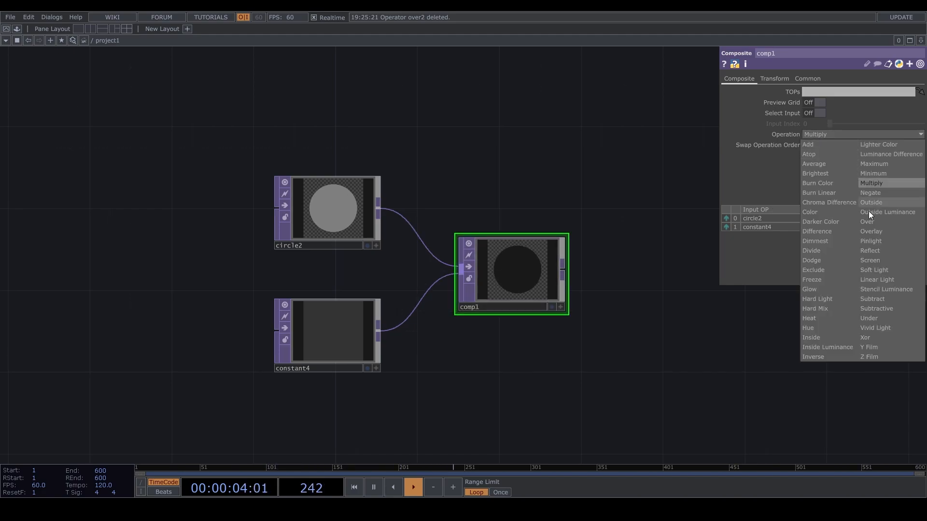
left_click(811, 146)
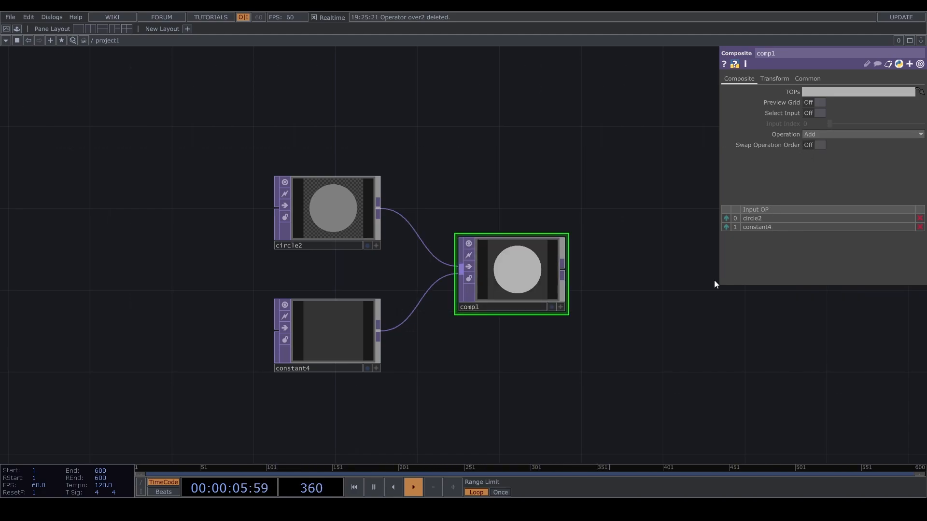
left_click(847, 135)
left_click(869, 217)
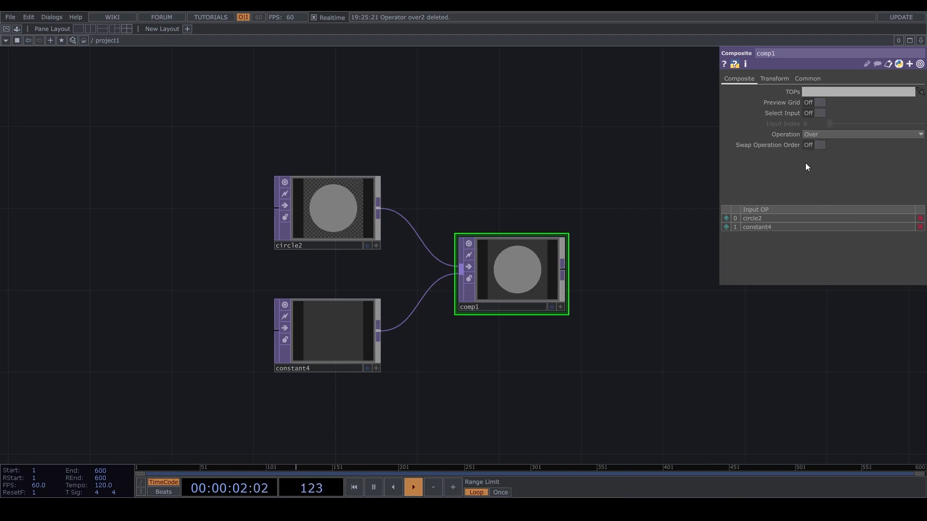
left_click(841, 134)
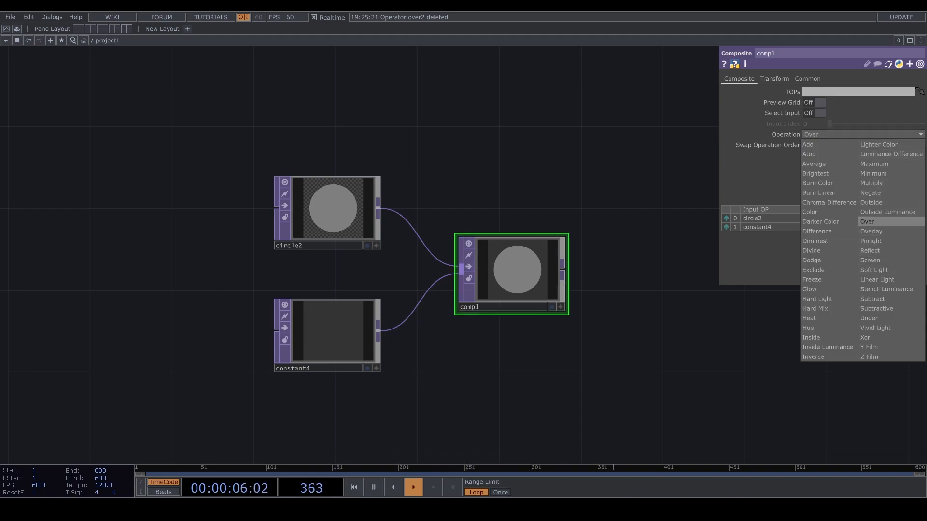
left_click(872, 184)
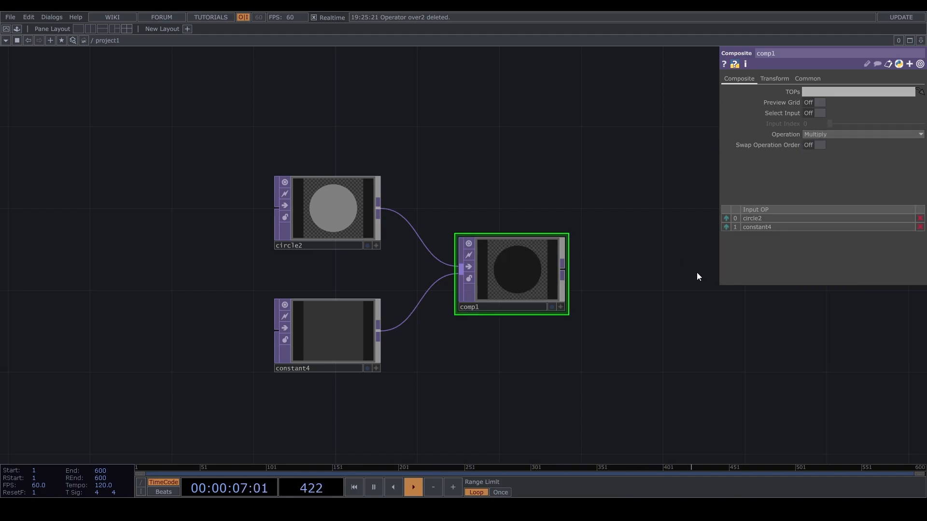
left_click(883, 135)
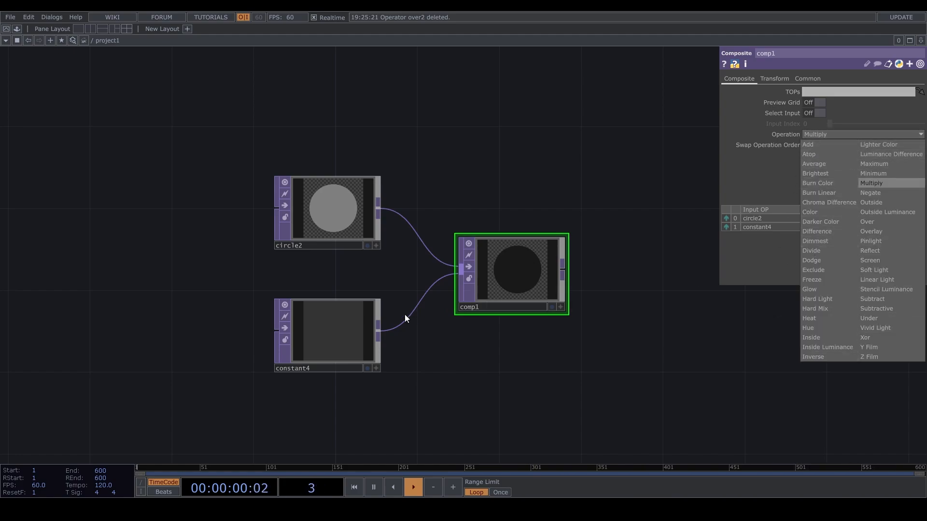
left_click(542, 389)
Step: Delete the over1 TOP that combines transform1 and constant3
scroll(542, 388, "down", 3)
left_click_drag(542, 389, 754, 398)
left_click_drag(372, 347, 592, 395)
scroll(424, 329, "up", 3)
left_click_drag(581, 320, 601, 282)
left_click(463, 232)
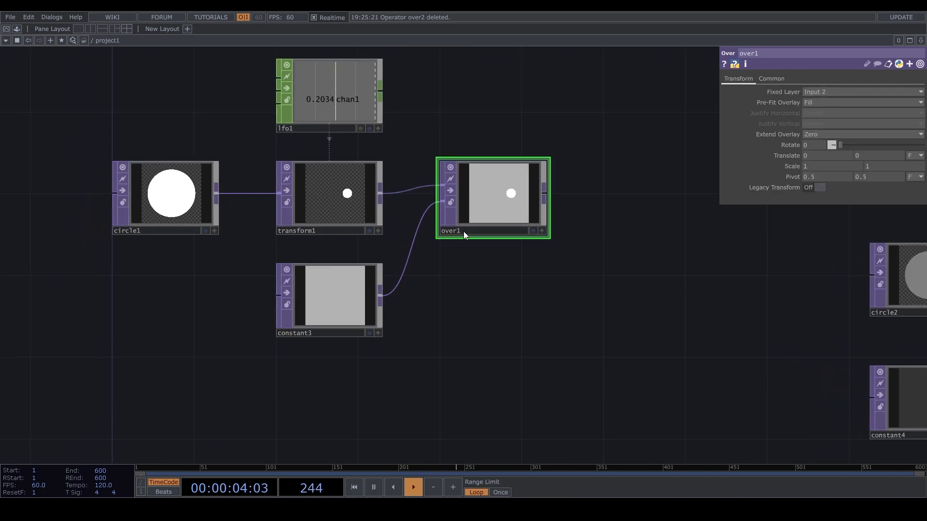
left_click(357, 285)
left_click(534, 188)
key("Delete")
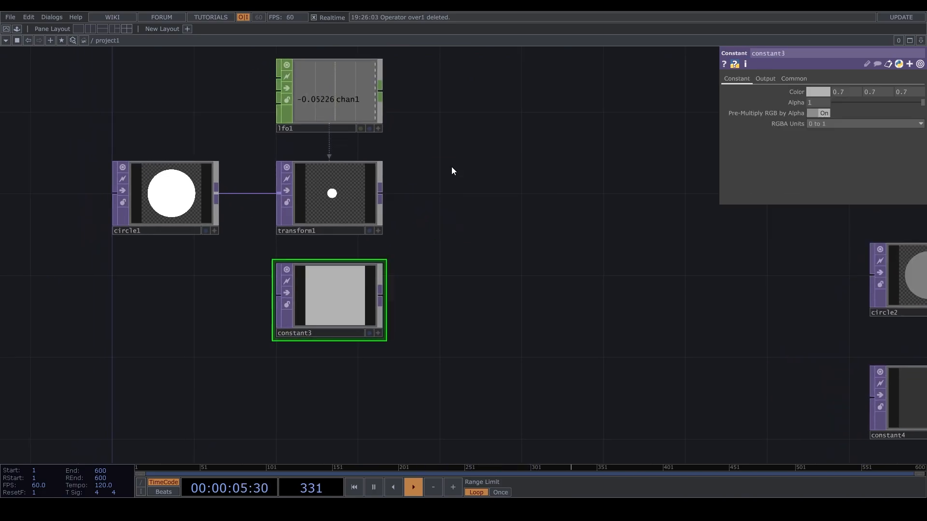
Step: Add a Composite TOP in over1's former place, with transform1 as first input and constant3 as second
left_click(380, 193)
left_click(523, 202)
type("comp")
key("Return")
left_click(522, 201)
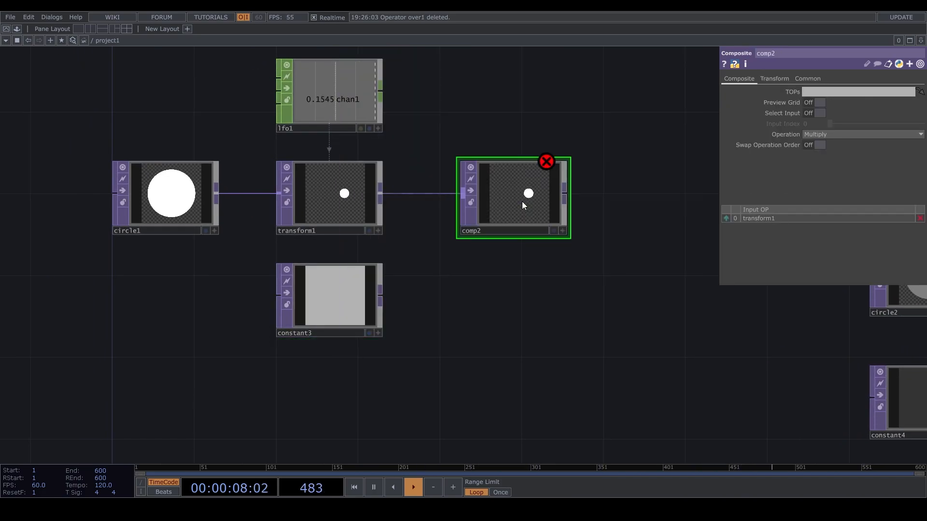
left_click(380, 295)
left_click(462, 195)
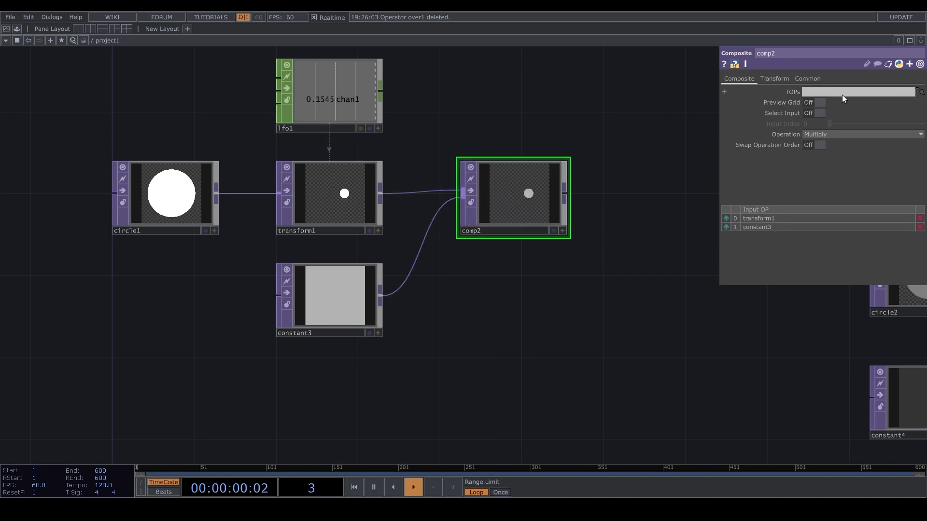
Step: Set comp2's operation to Over, briefly switching to Multiply to compare the two blends
left_click(838, 133)
left_click(873, 222)
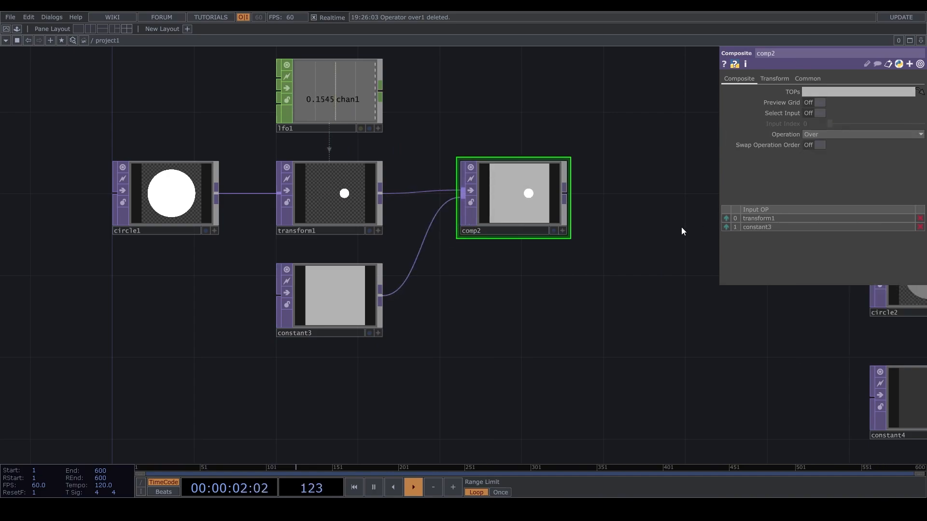
left_click(839, 135)
left_click(903, 184)
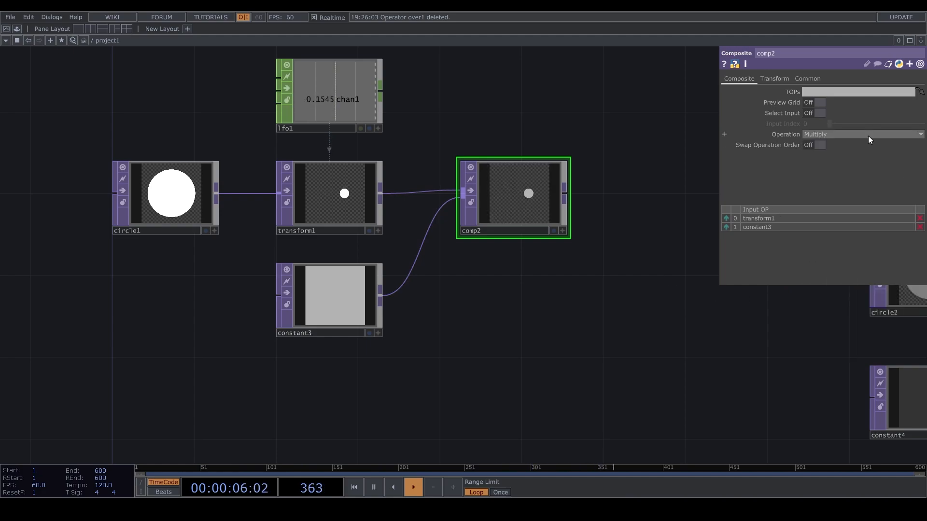
left_click(867, 135)
left_click(884, 220)
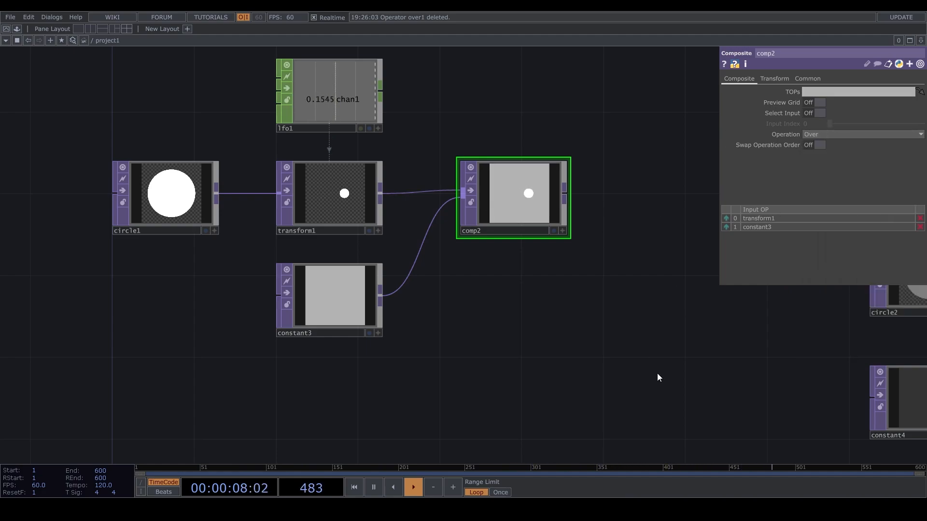
Step: Review the whole network, from the two Composite chains to the constant and noise operators
left_click_drag(657, 374, 661, 377)
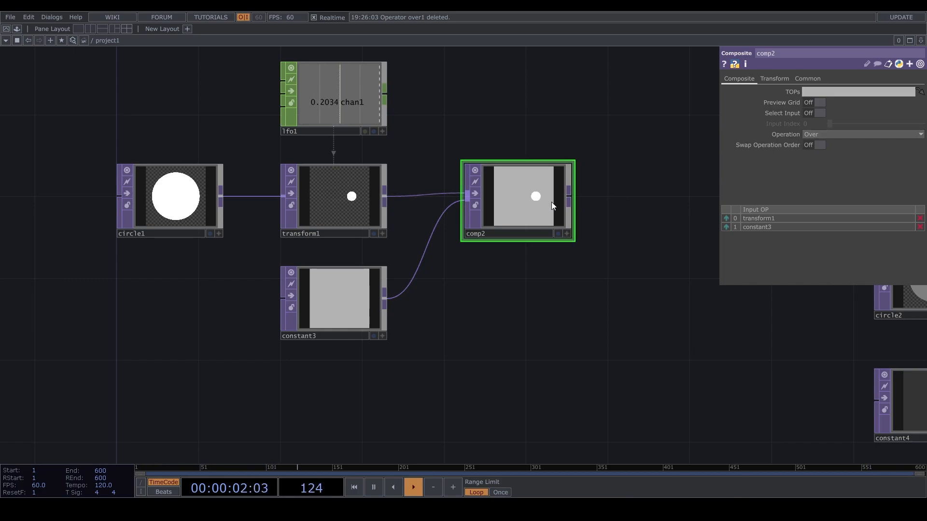
scroll(537, 218, "down", 3)
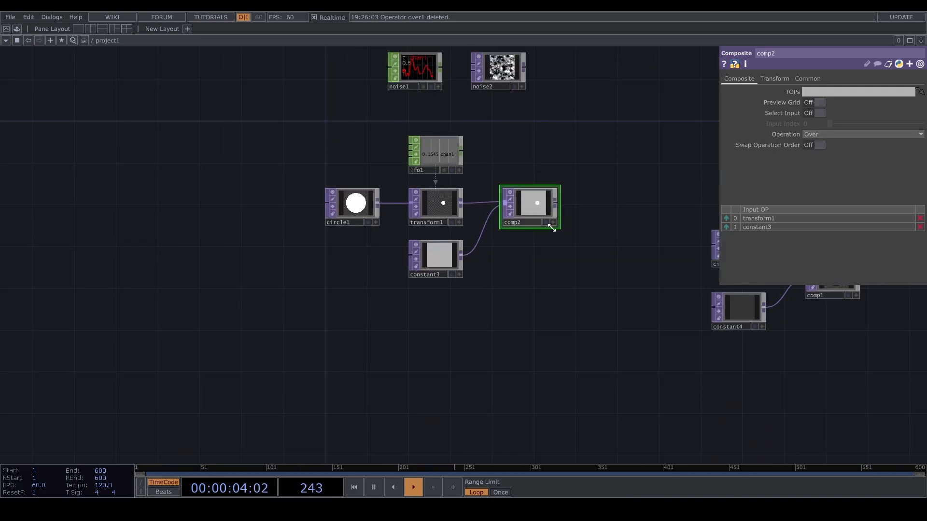
scroll(553, 225, "up", 1)
scroll(542, 215, "down", 4)
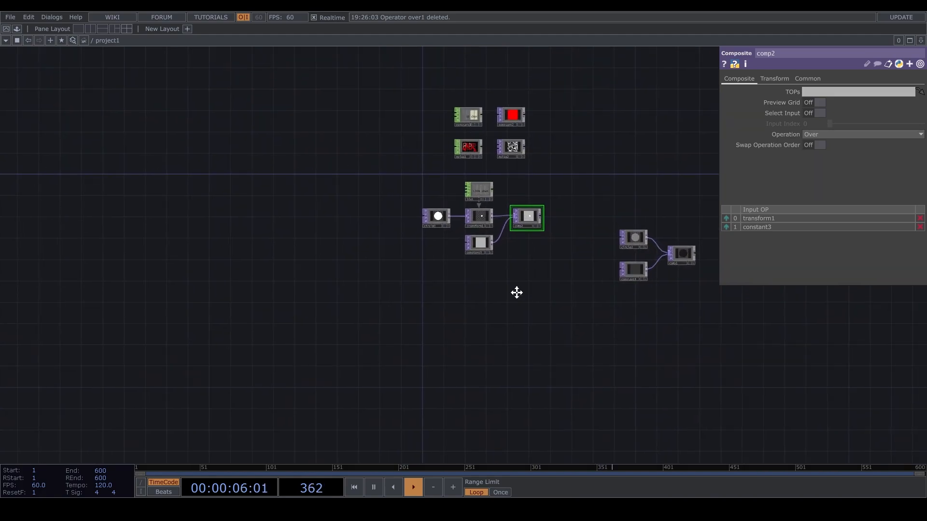
scroll(515, 291, "up", 2)
scroll(511, 244, "up", 5)
left_click_drag(570, 180, 650, 261)
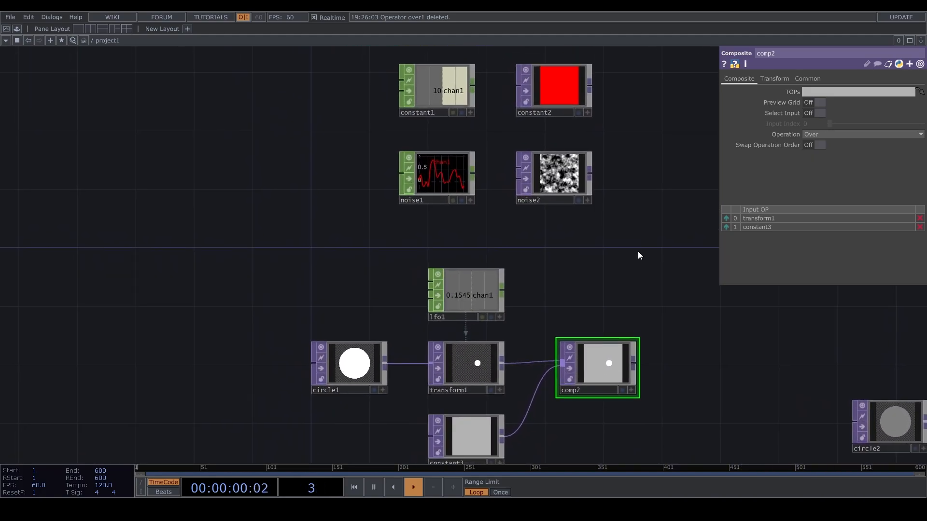